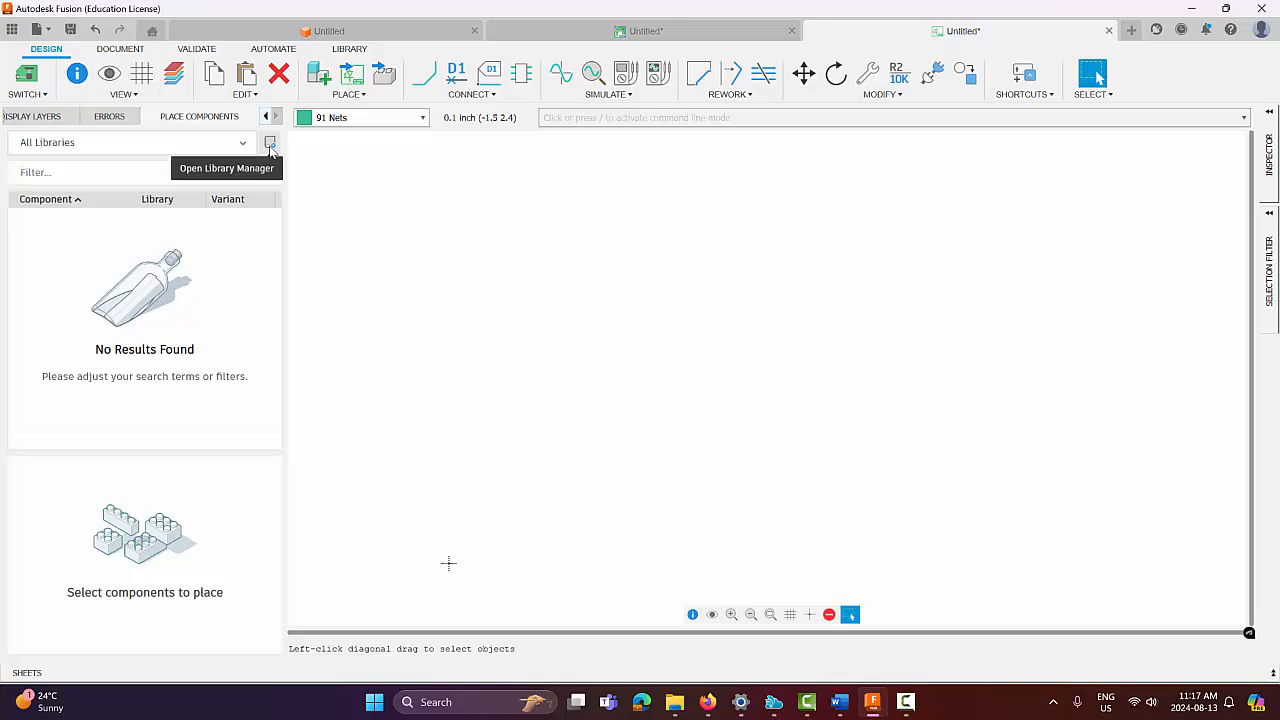
Open the Library Manager and filter the libraries to those published by Eagle Pcb on Library.io.
{"action": "left_click", "coordinate": [347, 52]}
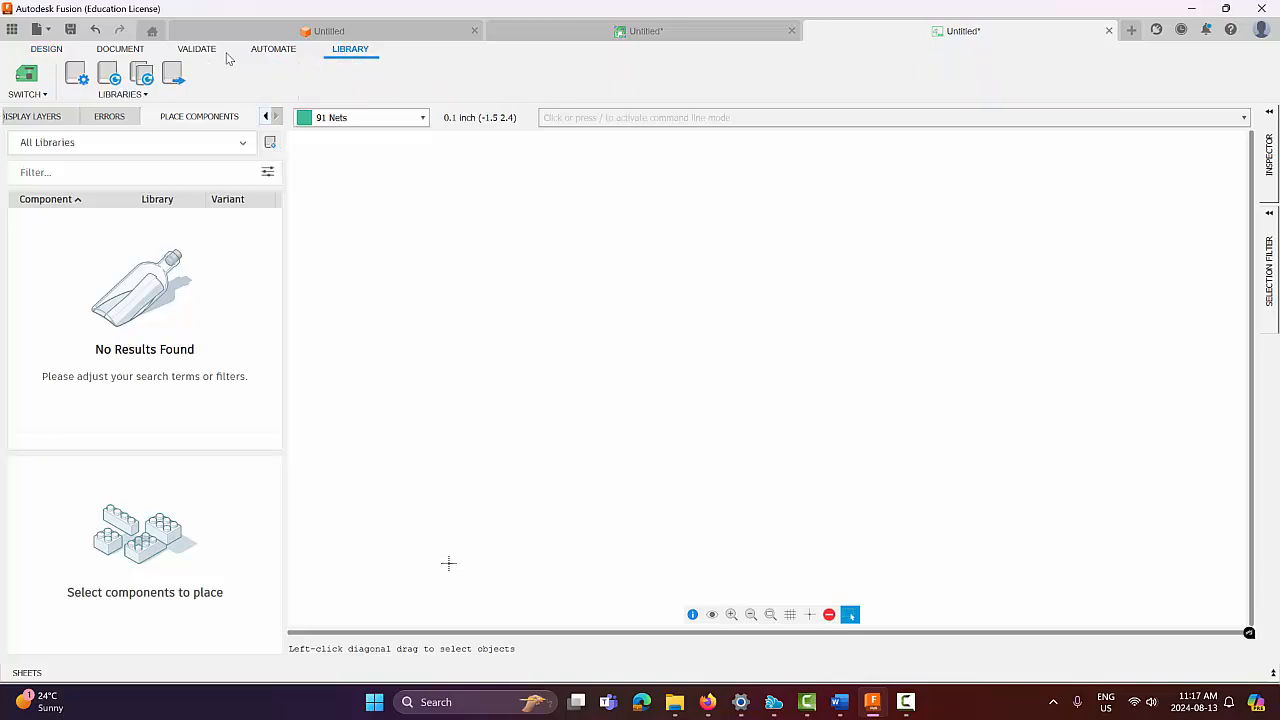
{"action": "left_click", "coordinate": [76, 78]}
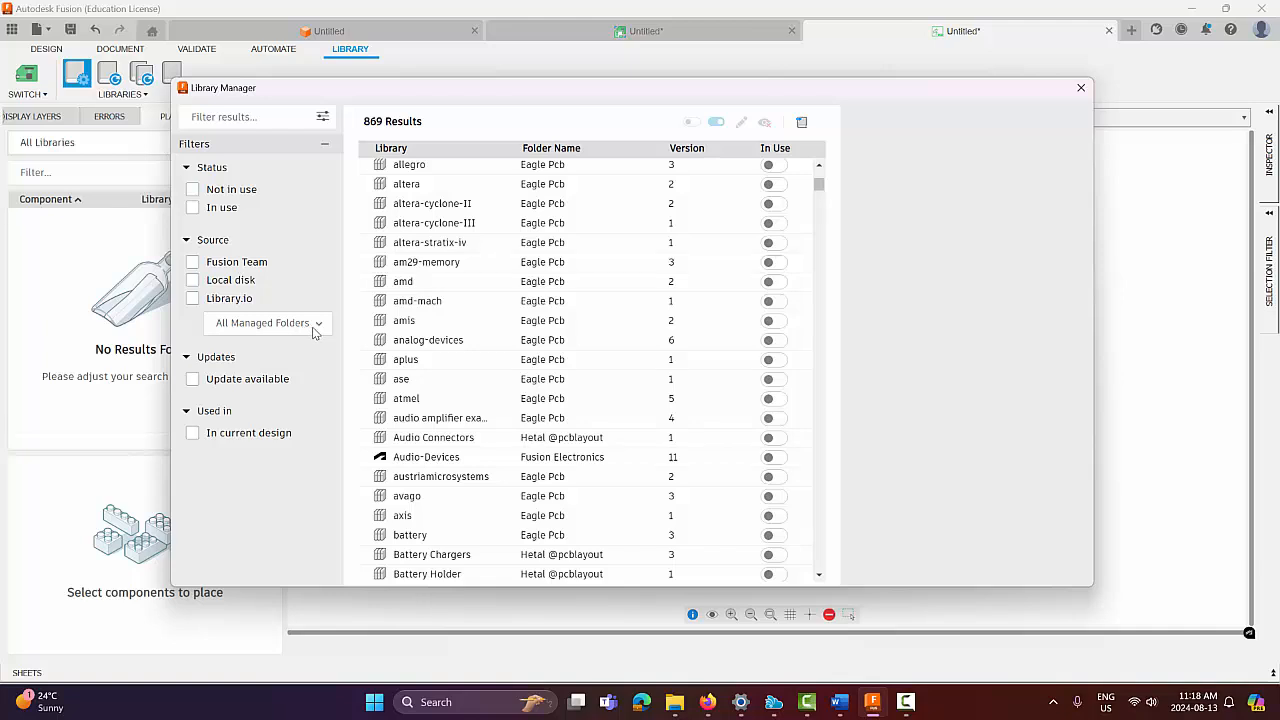
{"action": "left_click", "coordinate": [313, 324]}
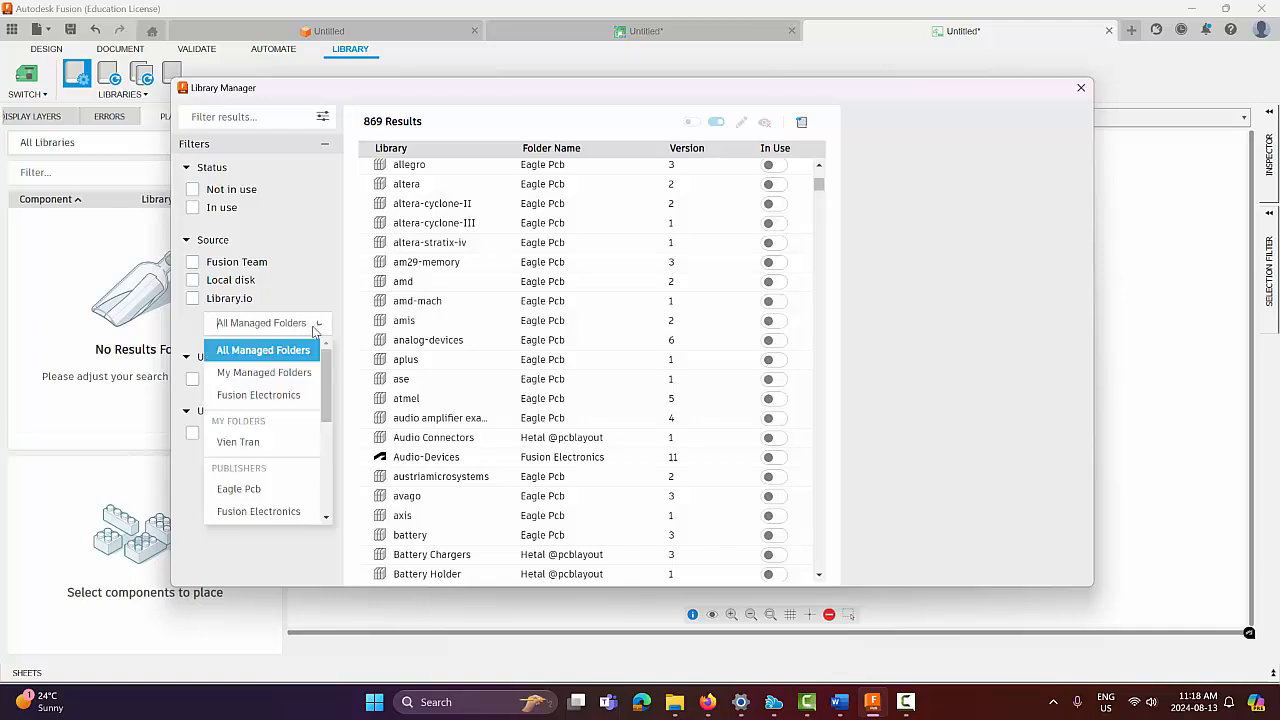
{"action": "left_click", "coordinate": [239, 489]}
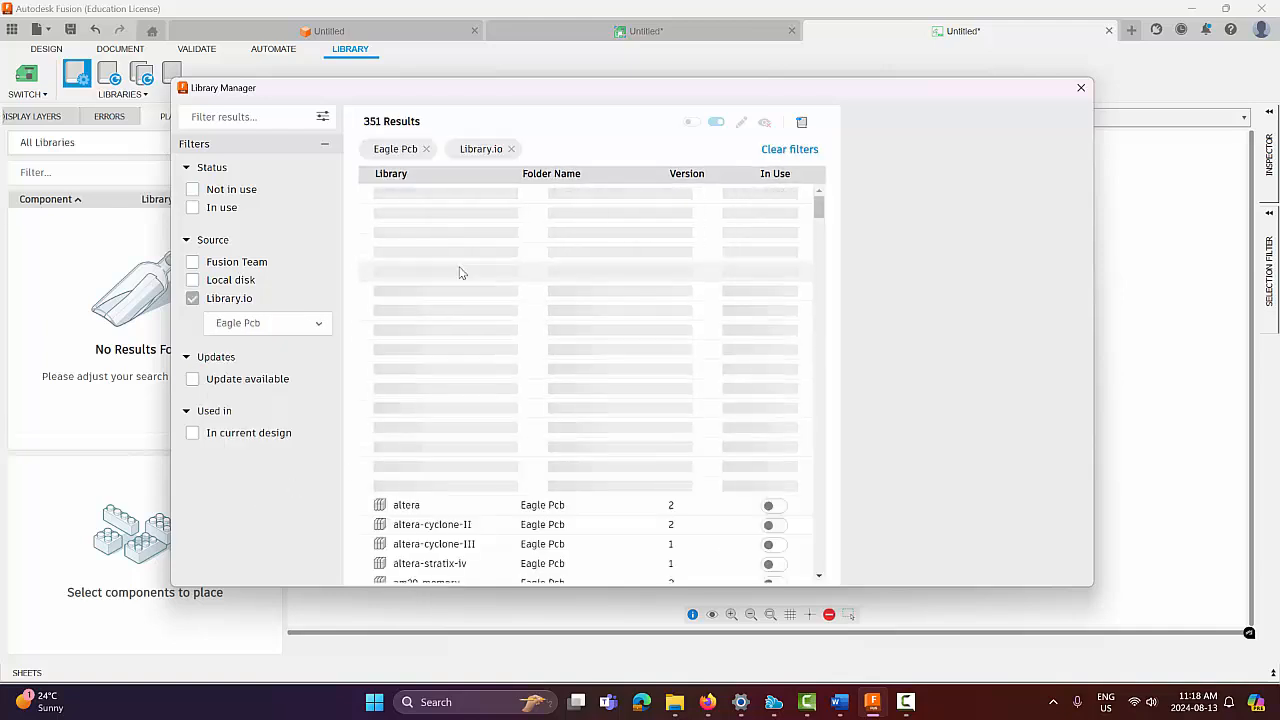
Select all the listed Eagle Pcb libraries and set them as in use, checking through to the list's end.
{"action": "left_click", "coordinate": [435, 218]}
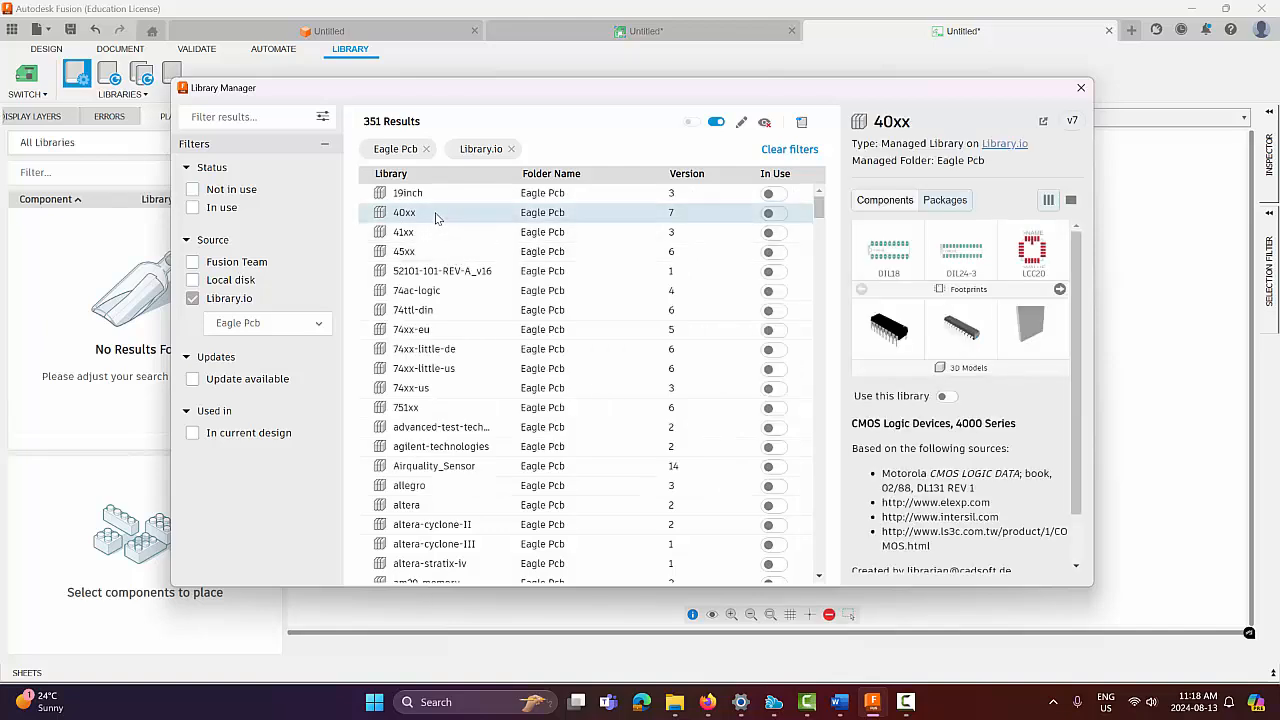
{"action": "key", "text": "ctrl+a"}
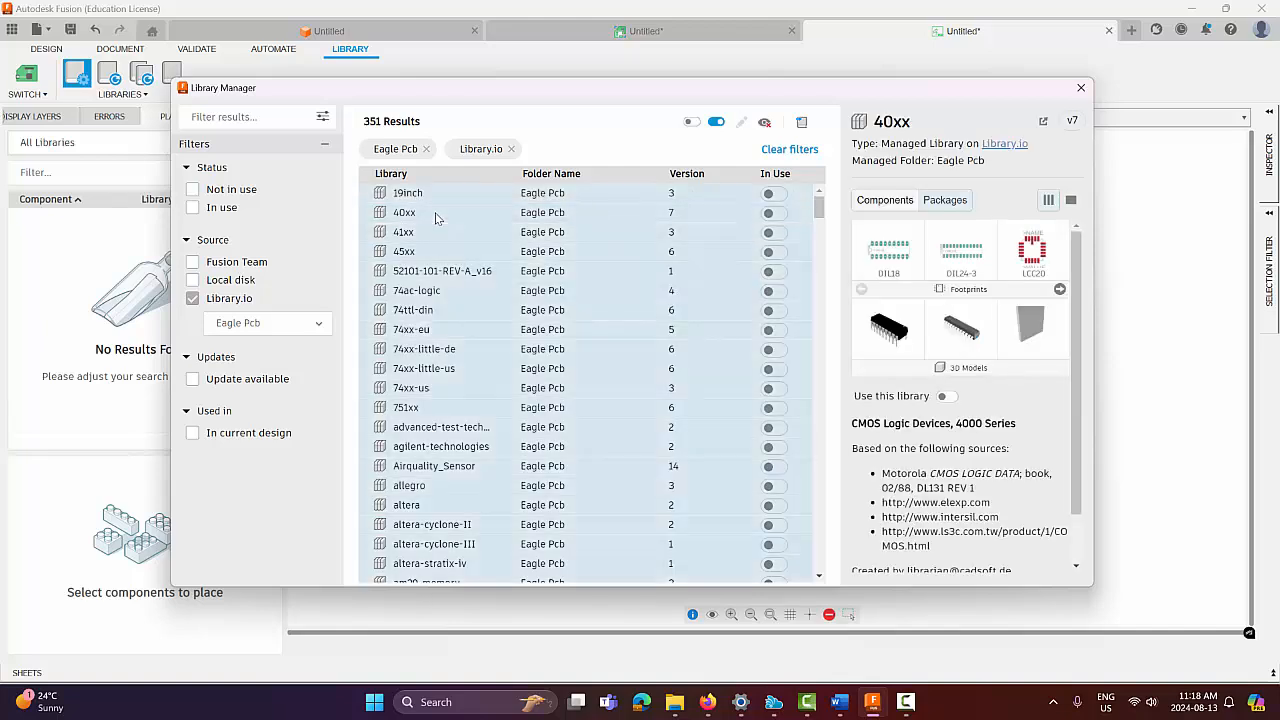
{"action": "left_click", "coordinate": [717, 128]}
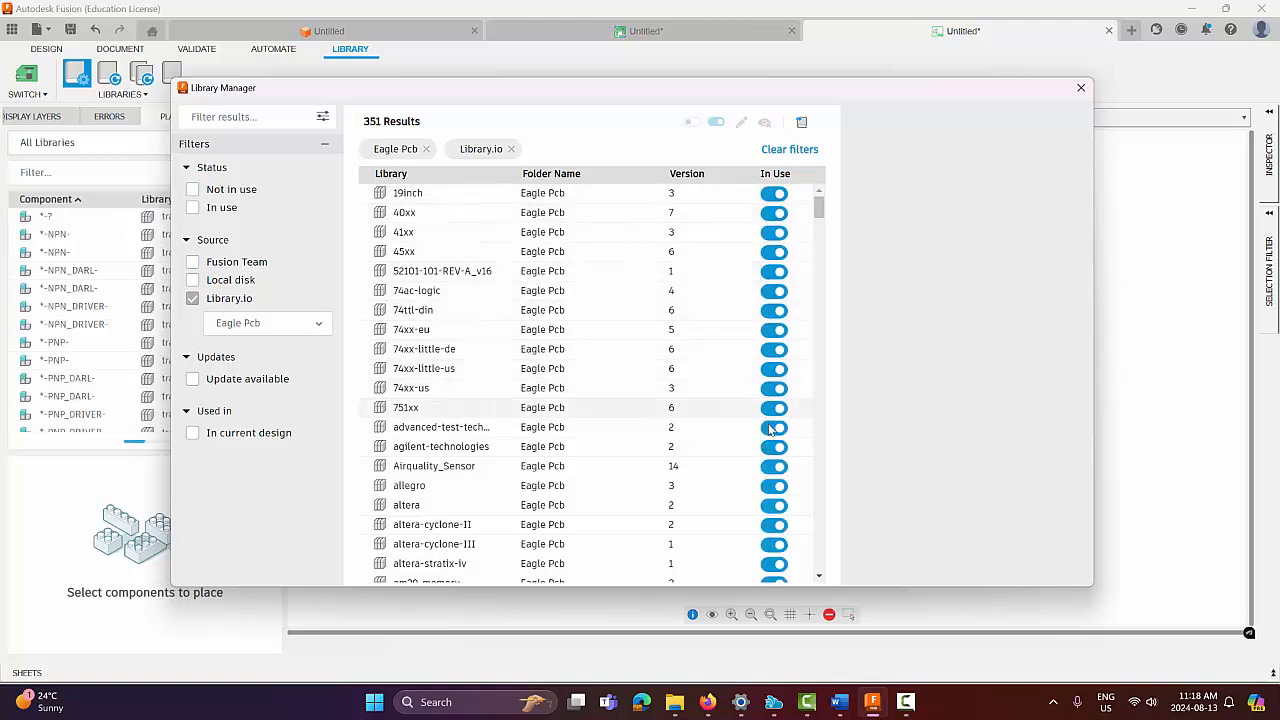
{"action": "left_click_drag", "start_coordinate": [818, 215], "coordinate": [812, 566]}
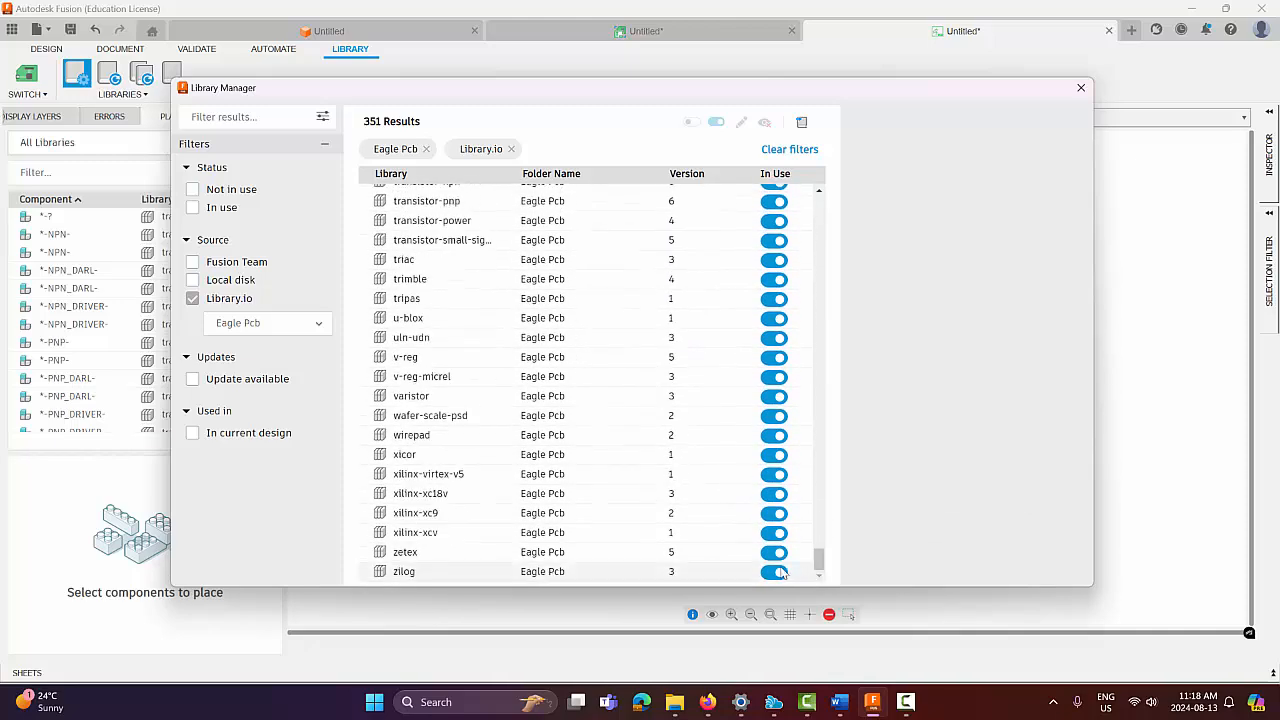
Filter to the Fusion Electronics publisher, set all of its libraries as in use, and close the Library Manager.
{"action": "left_click", "coordinate": [316, 323]}
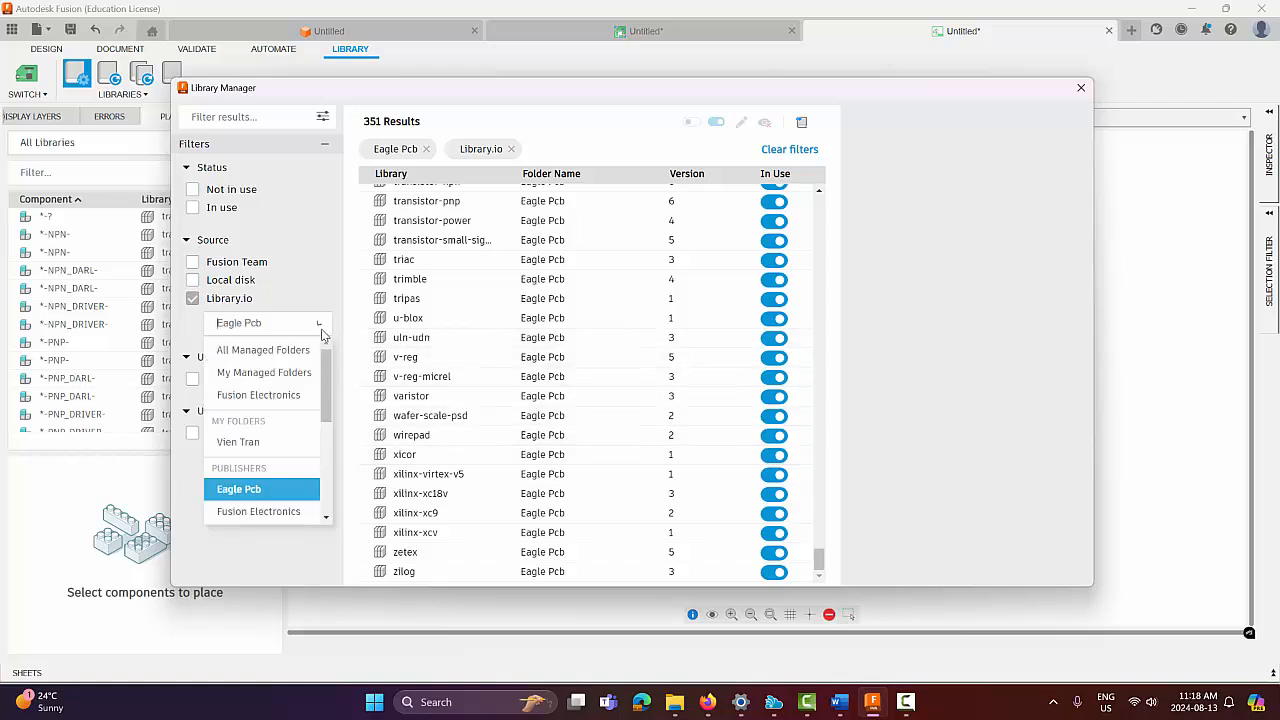
{"action": "left_click", "coordinate": [286, 513]}
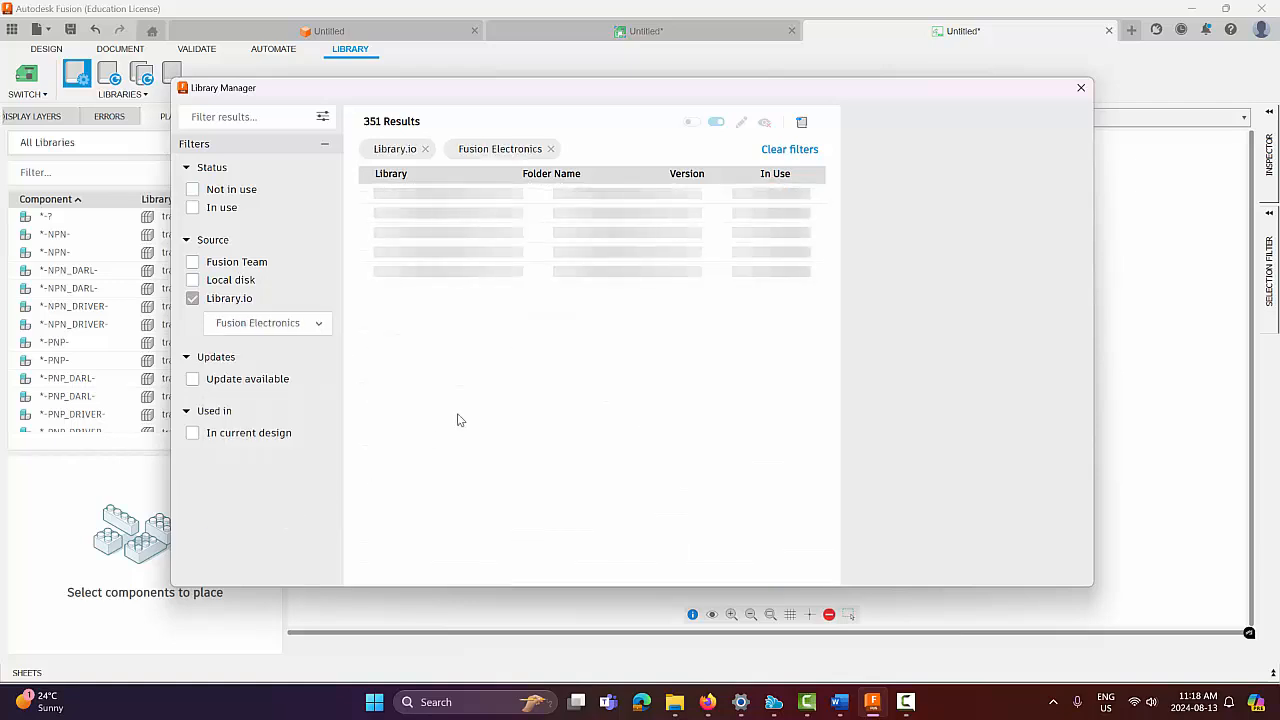
{"action": "left_click", "coordinate": [440, 233]}
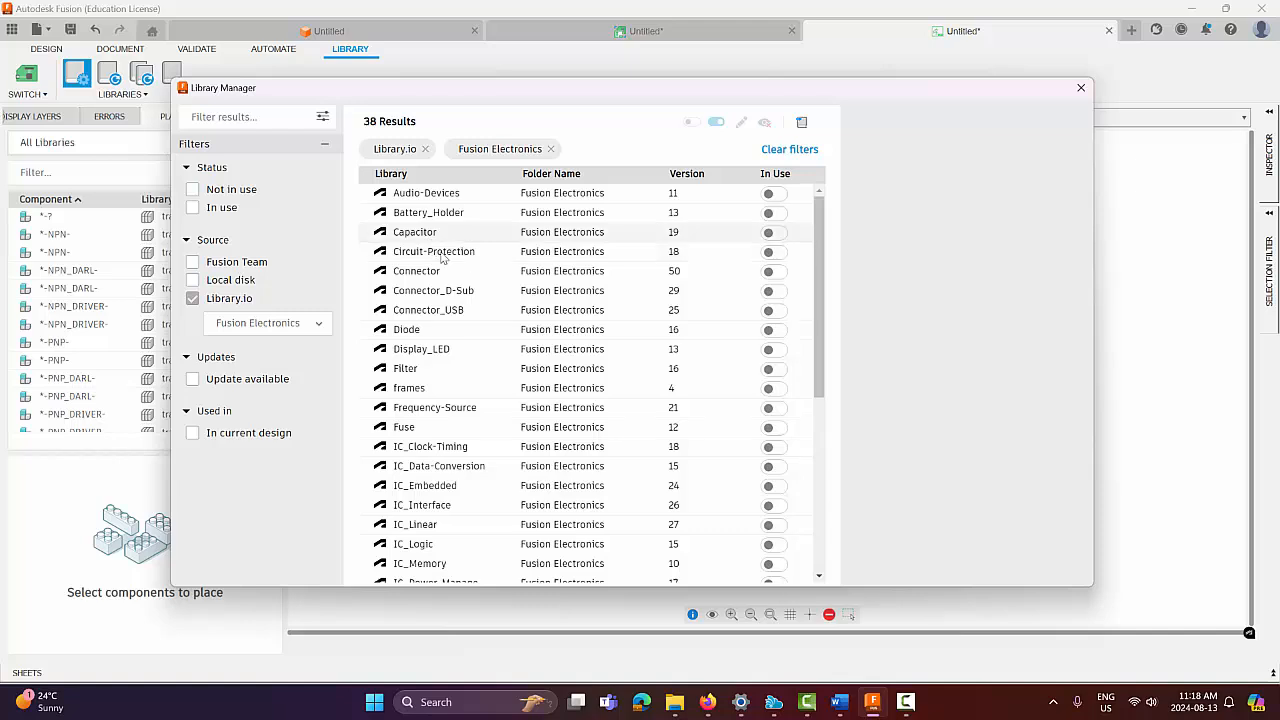
{"action": "key", "text": "ctrl+a"}
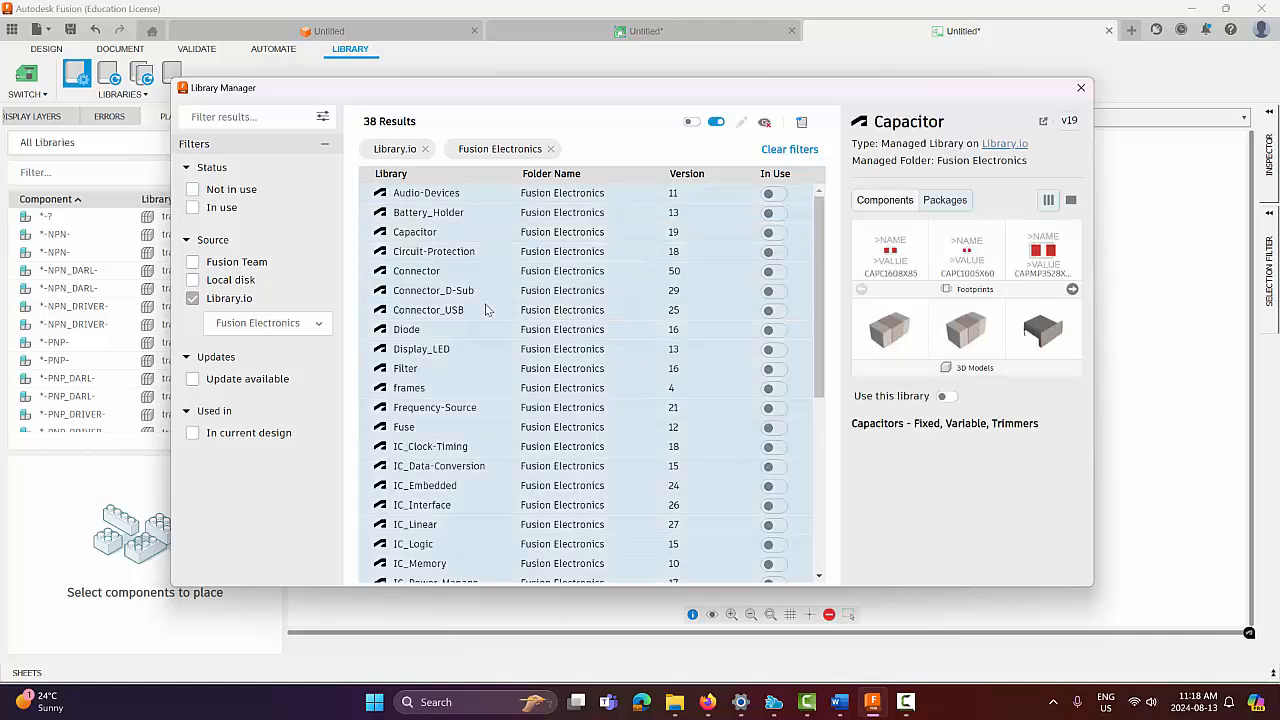
{"action": "left_click", "coordinate": [714, 124]}
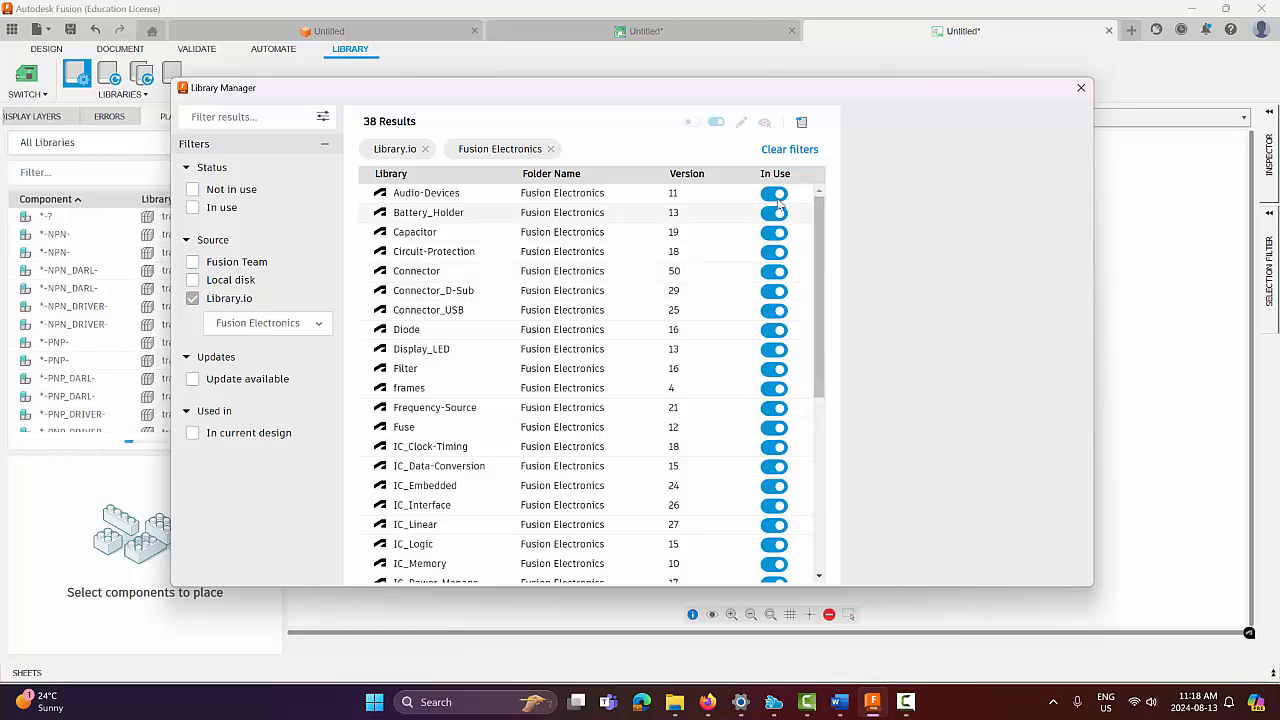
{"action": "scroll", "coordinate": [820, 270], "scroll_direction": "down", "scroll_amount": 2}
{"action": "left_click_drag", "start_coordinate": [824, 290], "coordinate": [818, 417]}
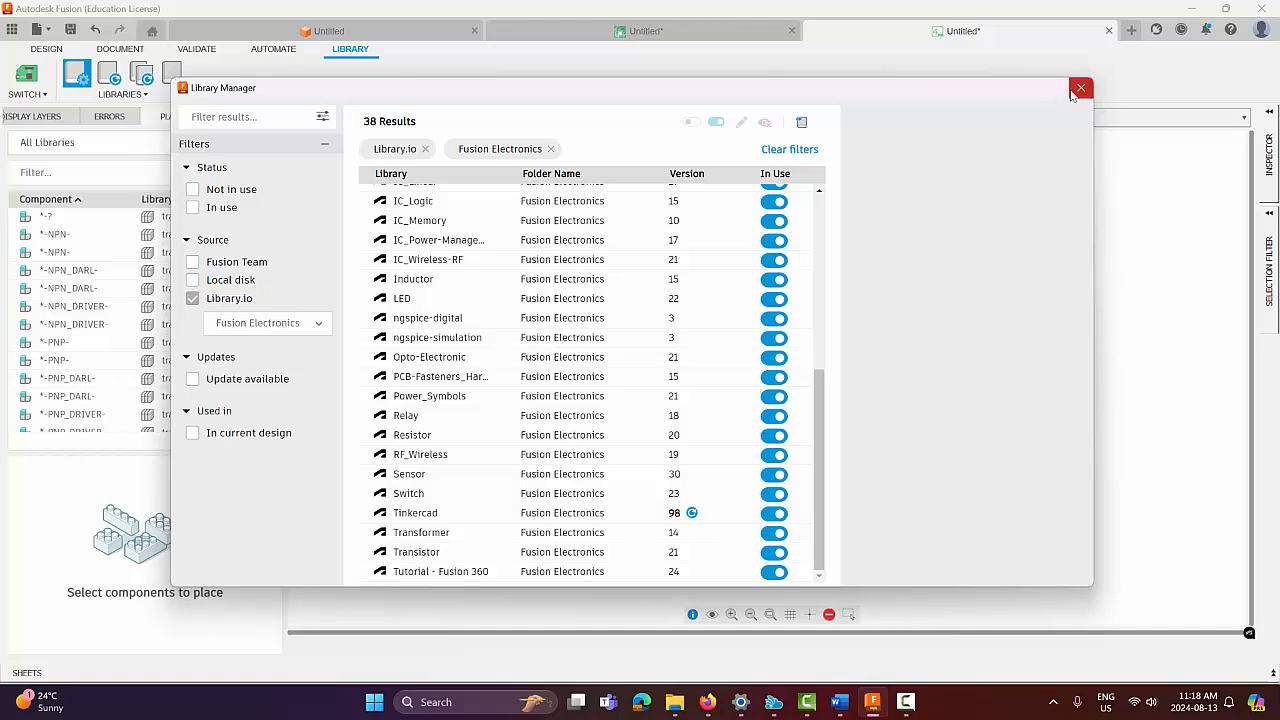
{"action": "left_click", "coordinate": [1080, 88]}
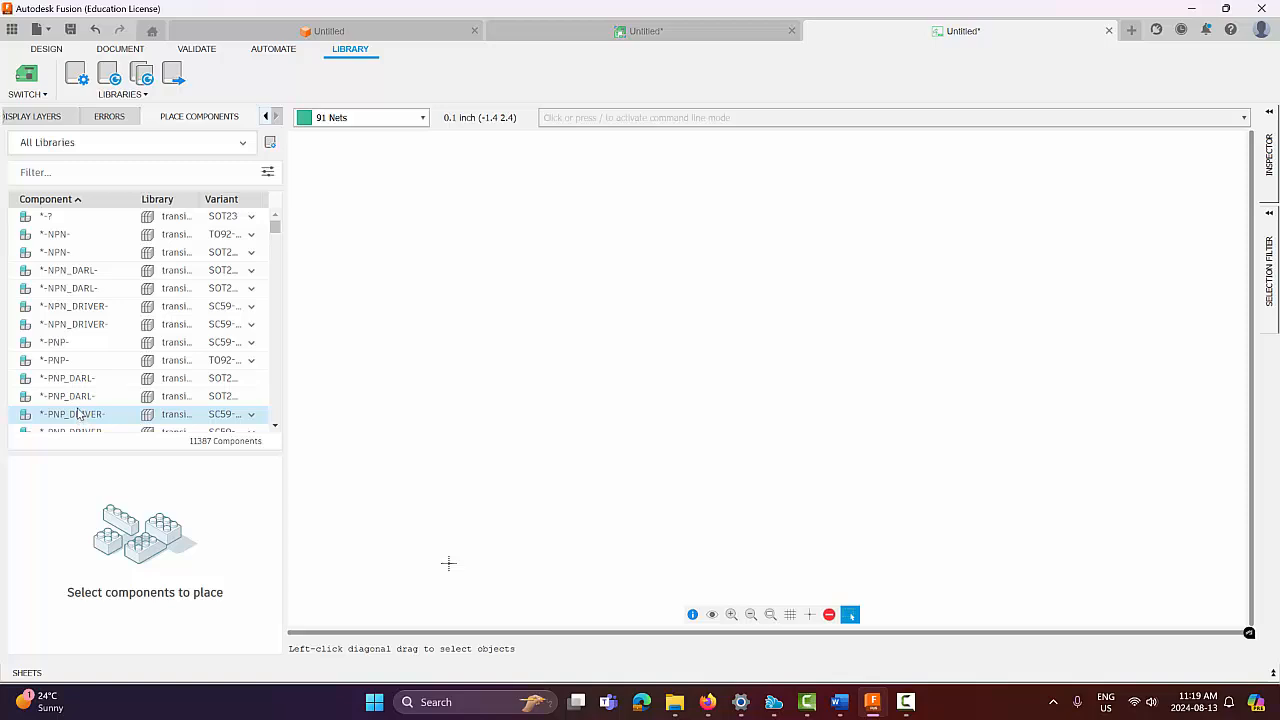
Search the components for "resistor" and choose the AXIAL-11.7MM-PITCH variant of R from the Fusion Electronics Resistor library.
{"action": "left_click", "coordinate": [38, 175]}
{"action": "type", "text": "resist"}
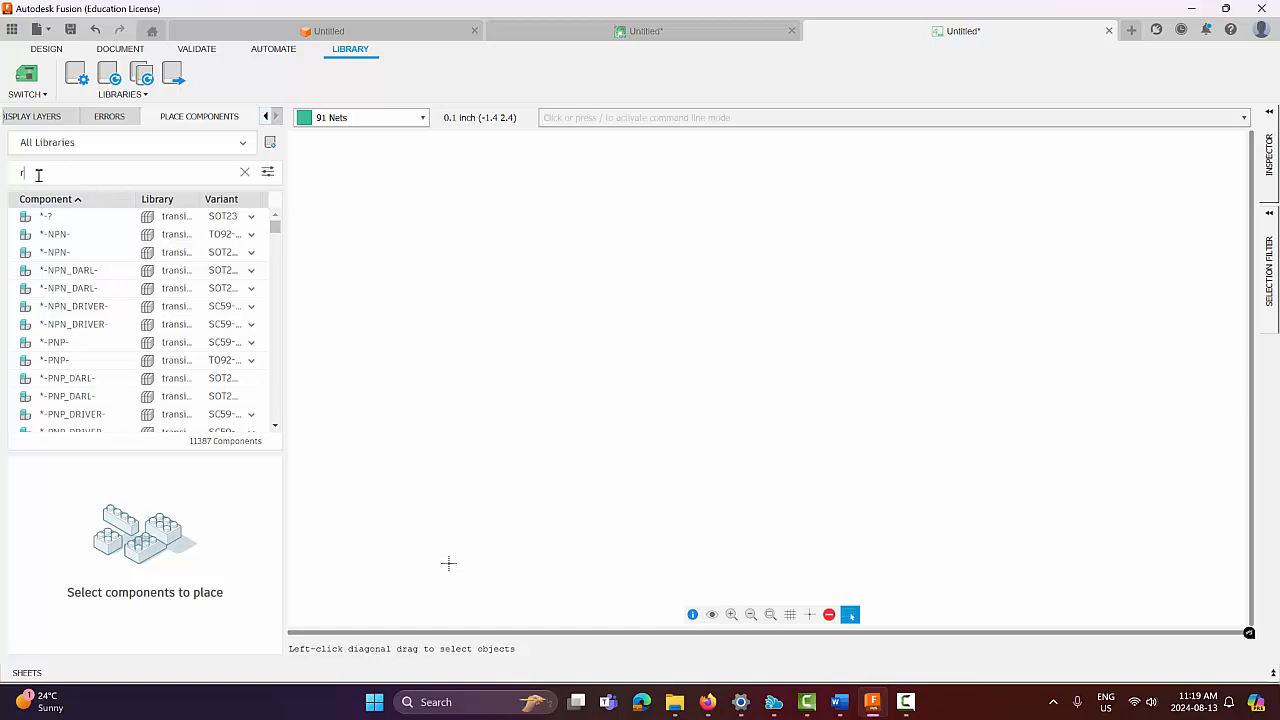
{"action": "type", "text": "or"}
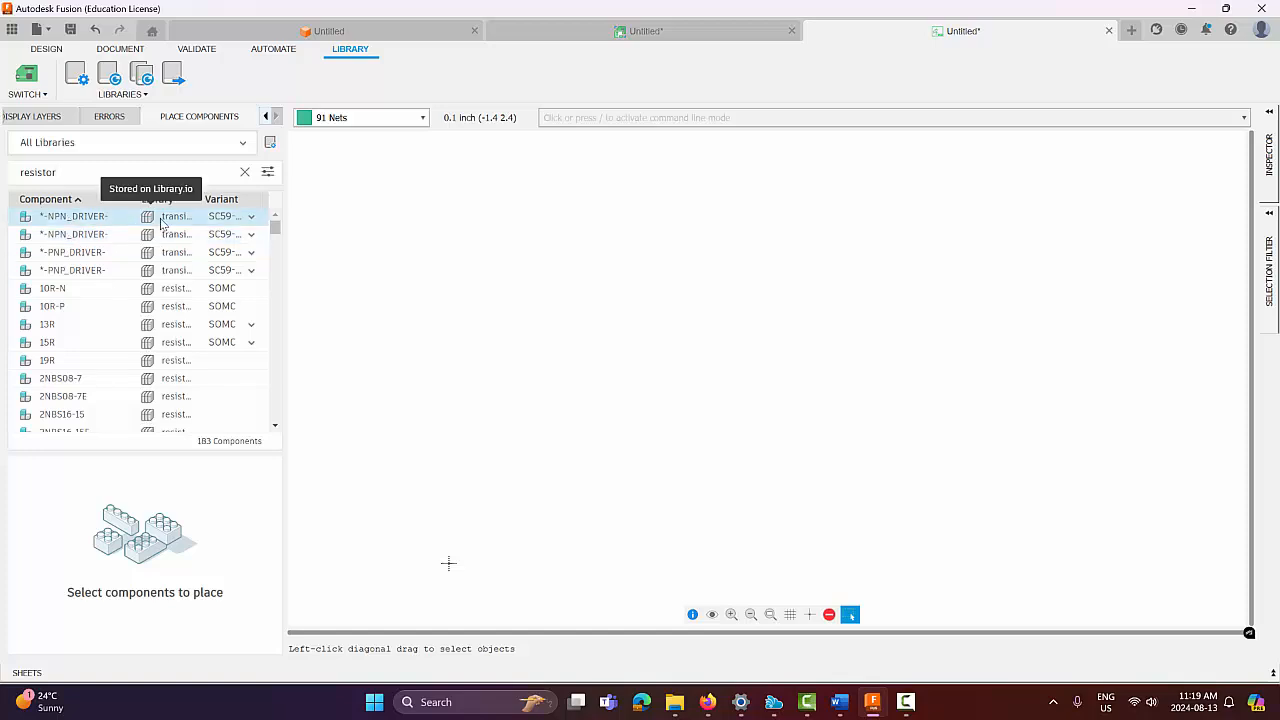
{"action": "scroll", "coordinate": [150, 280], "scroll_direction": "down", "scroll_amount": 10}
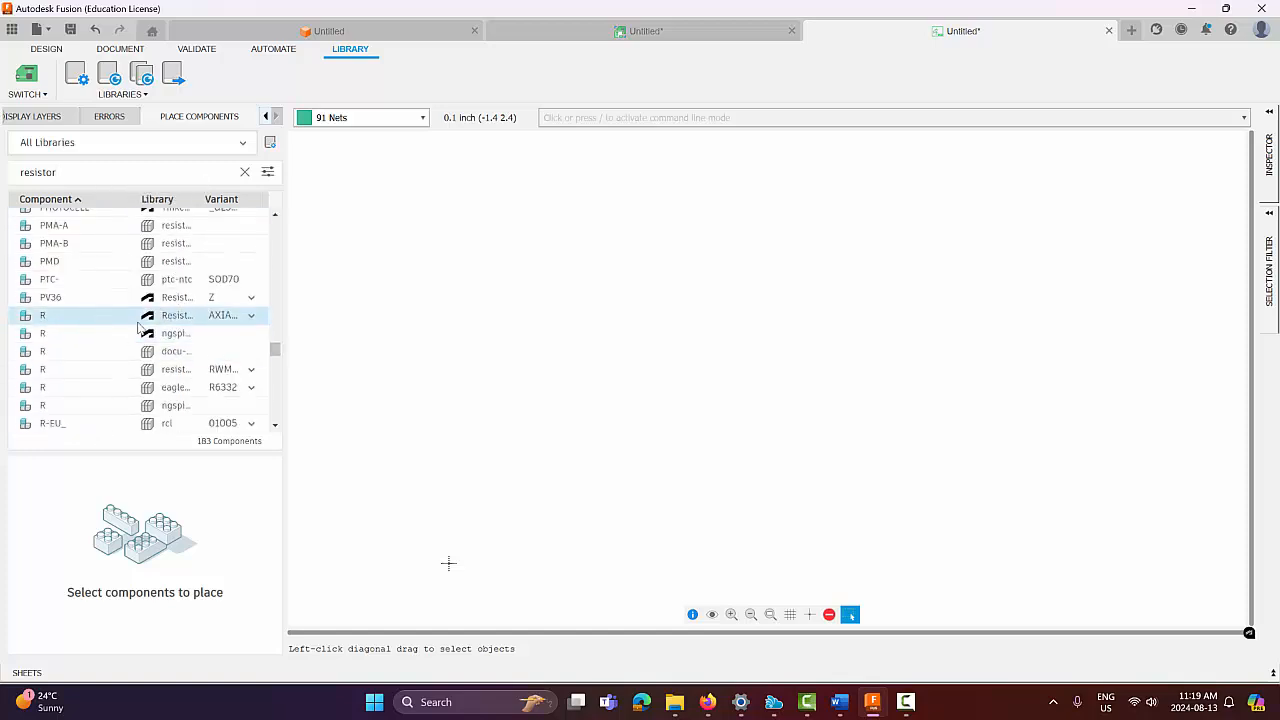
{"action": "left_click", "coordinate": [172, 316]}
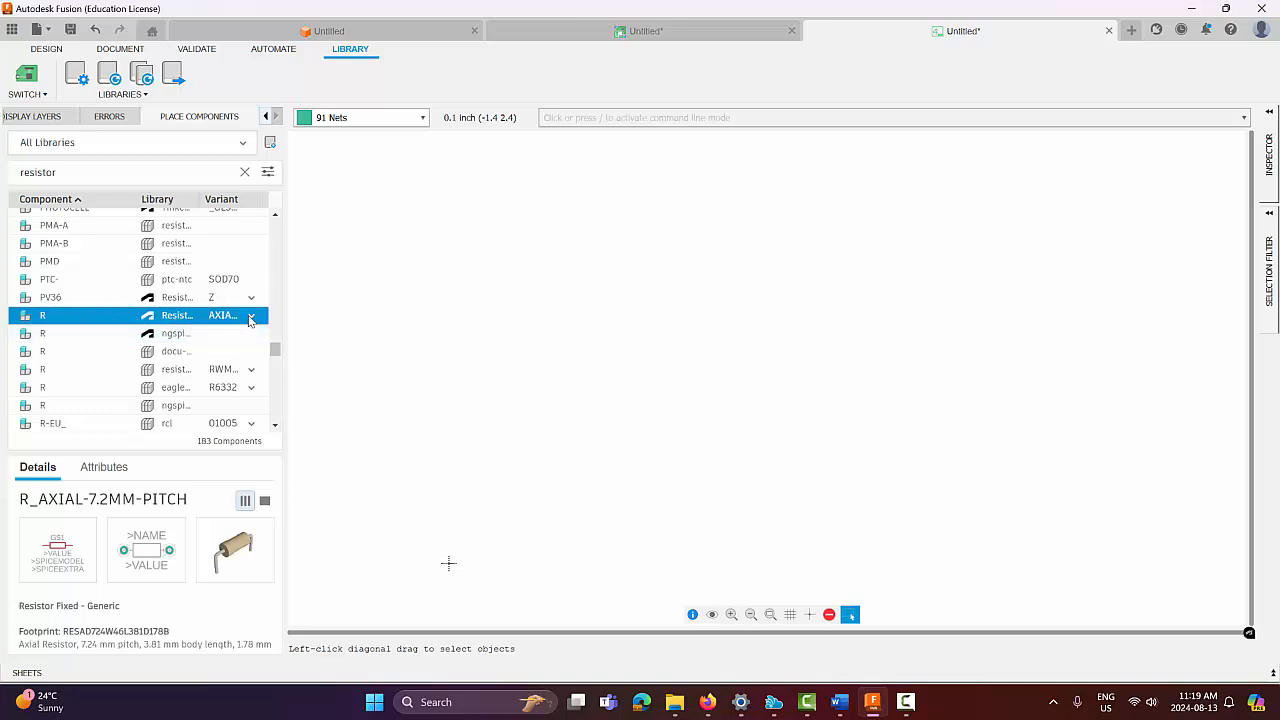
{"action": "left_click", "coordinate": [251, 316]}
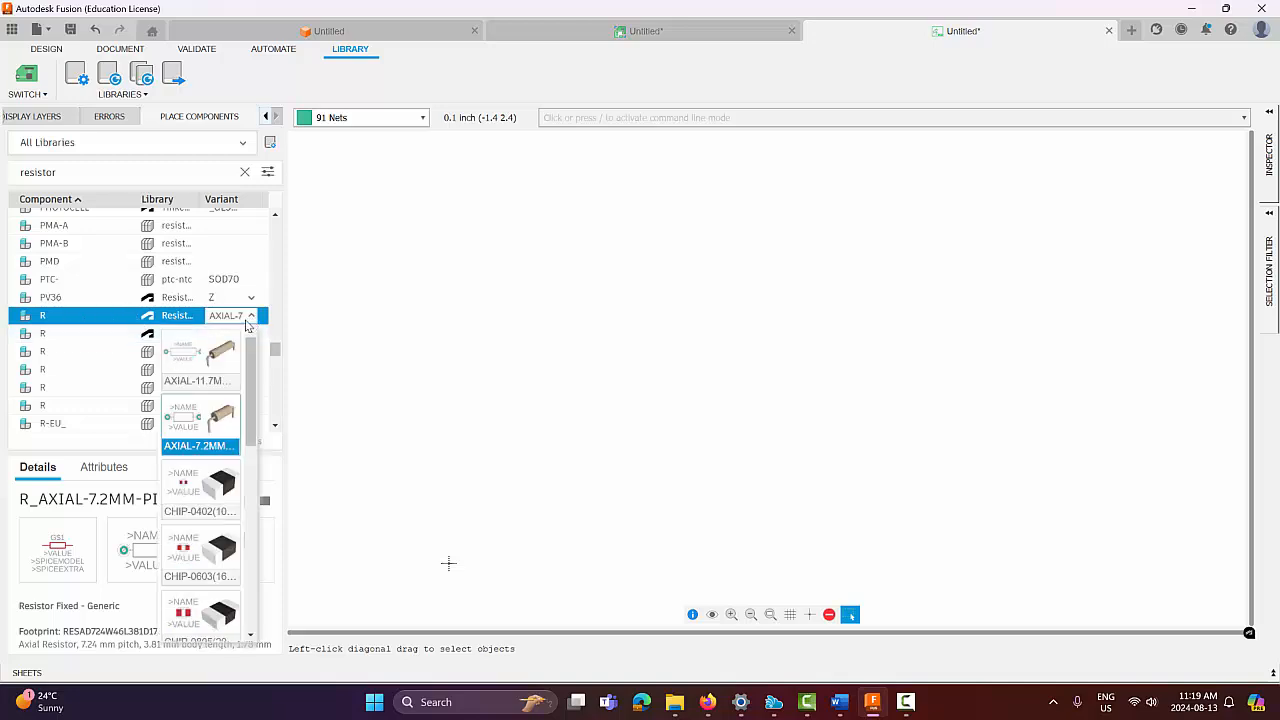
{"action": "left_click", "coordinate": [200, 362]}
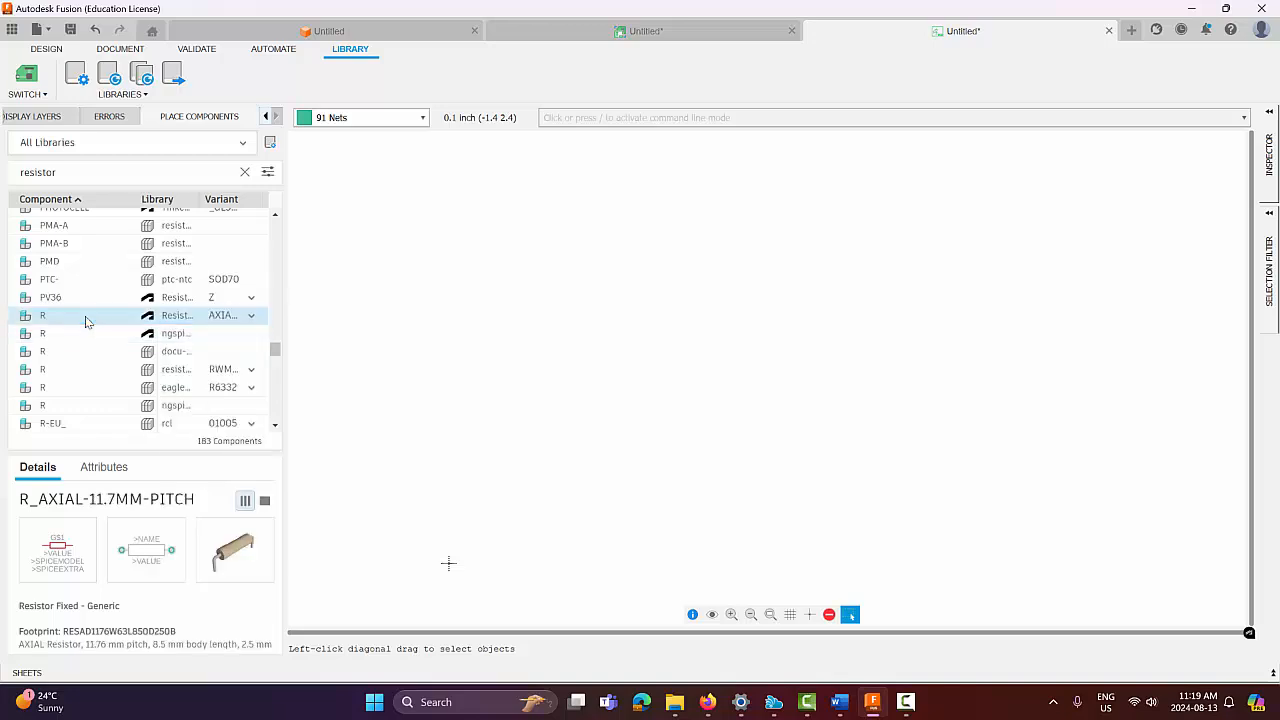
Place one axial 11.7 mm pitch resistor in the middle area of the schematic and end placement.
{"action": "double_click", "coordinate": [104, 318]}
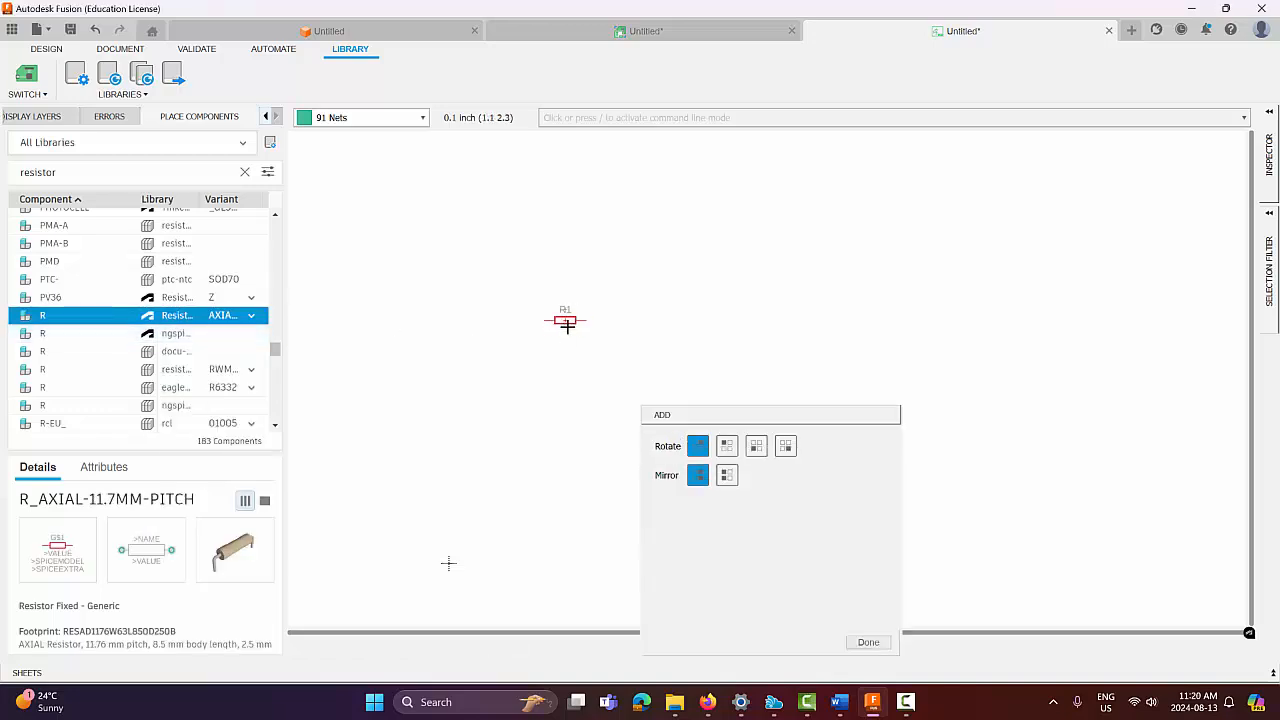
{"action": "left_click", "coordinate": [565, 330]}
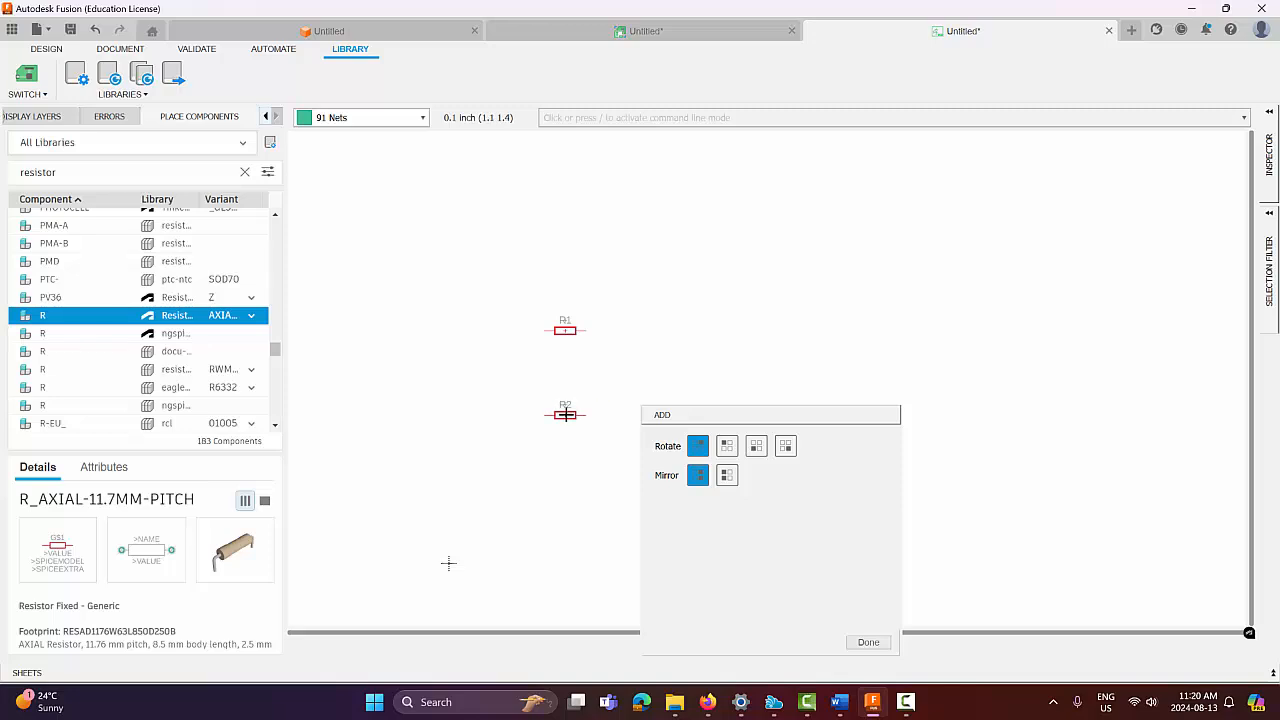
{"action": "key", "text": "Escape"}
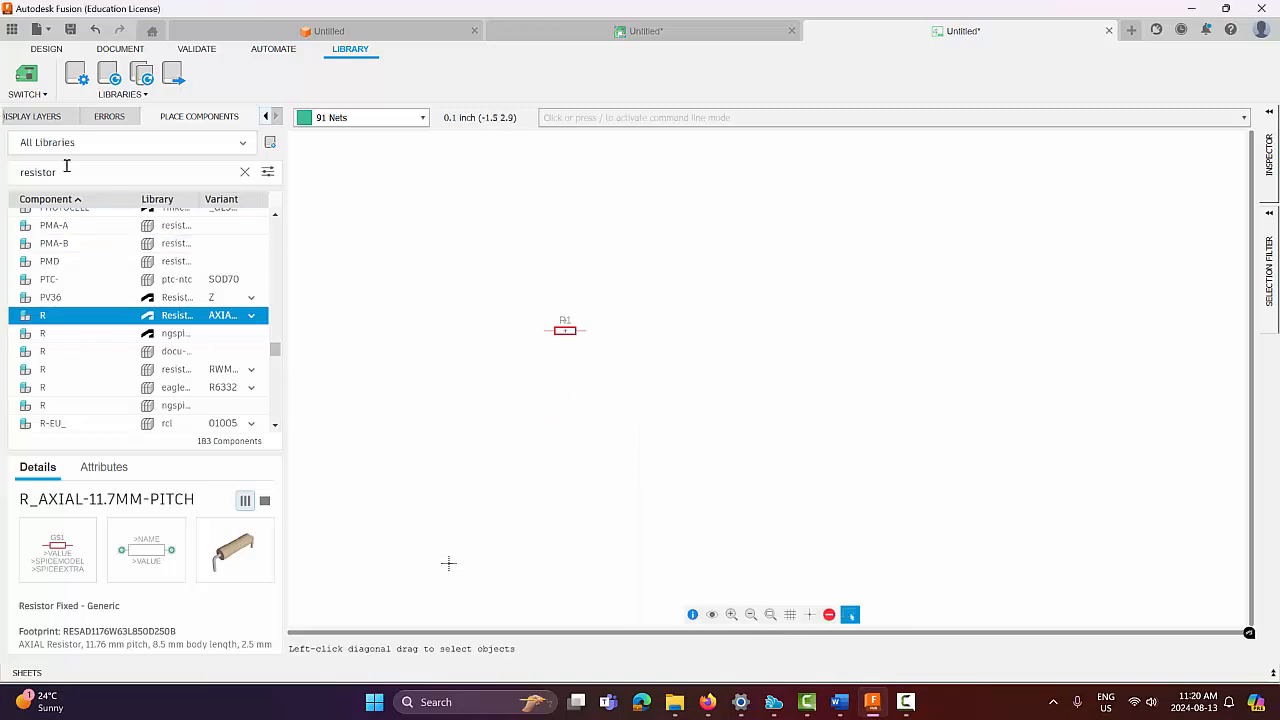
Search the components for "capacitor" and choose the E1.8-4 variant of CPOL-US from the rcl library.
{"action": "left_click_drag", "start_coordinate": [66, 168], "coordinate": [2, 176]}
{"action": "type", "text": "capac"}
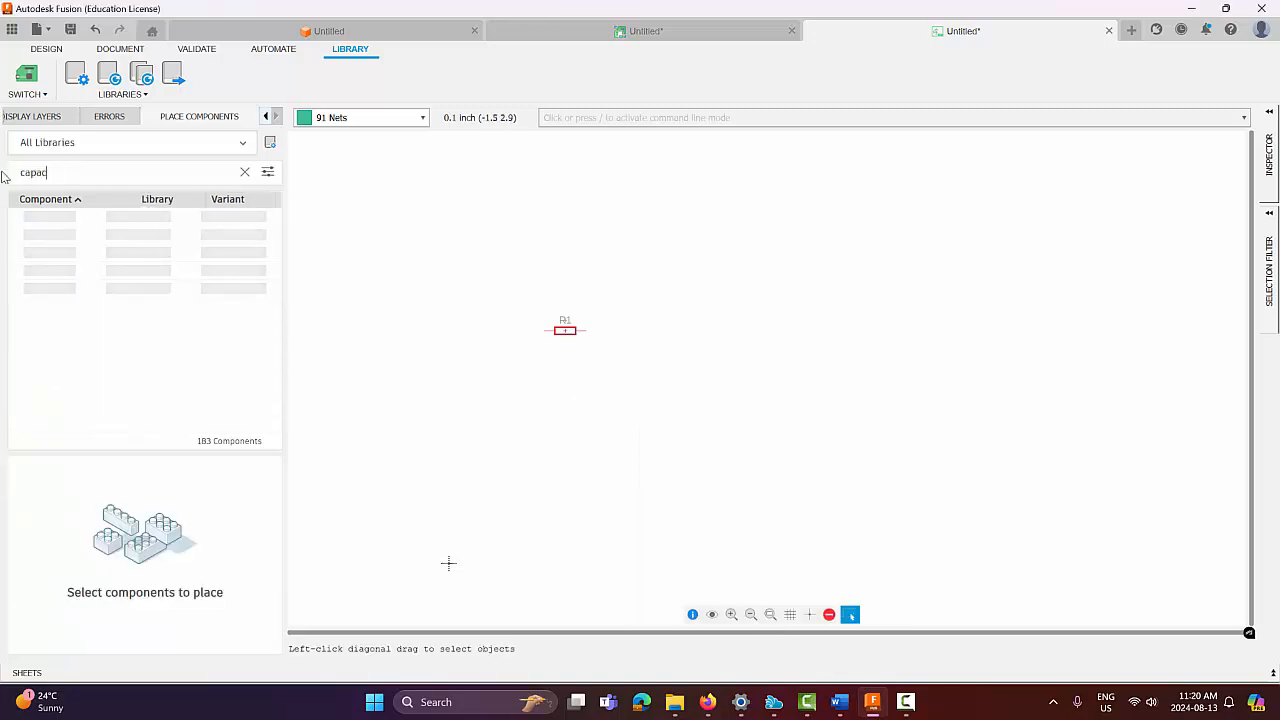
{"action": "type", "text": "itor"}
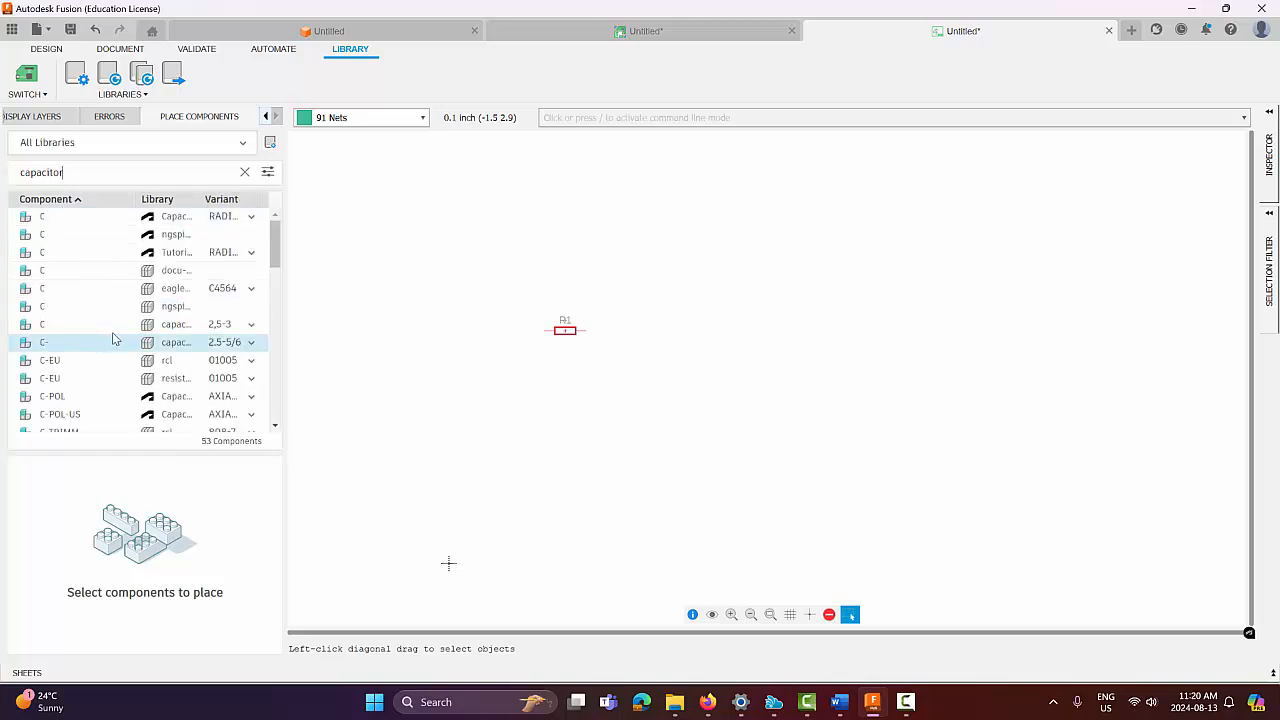
{"action": "scroll", "coordinate": [112, 338], "scroll_direction": "down", "scroll_amount": 3}
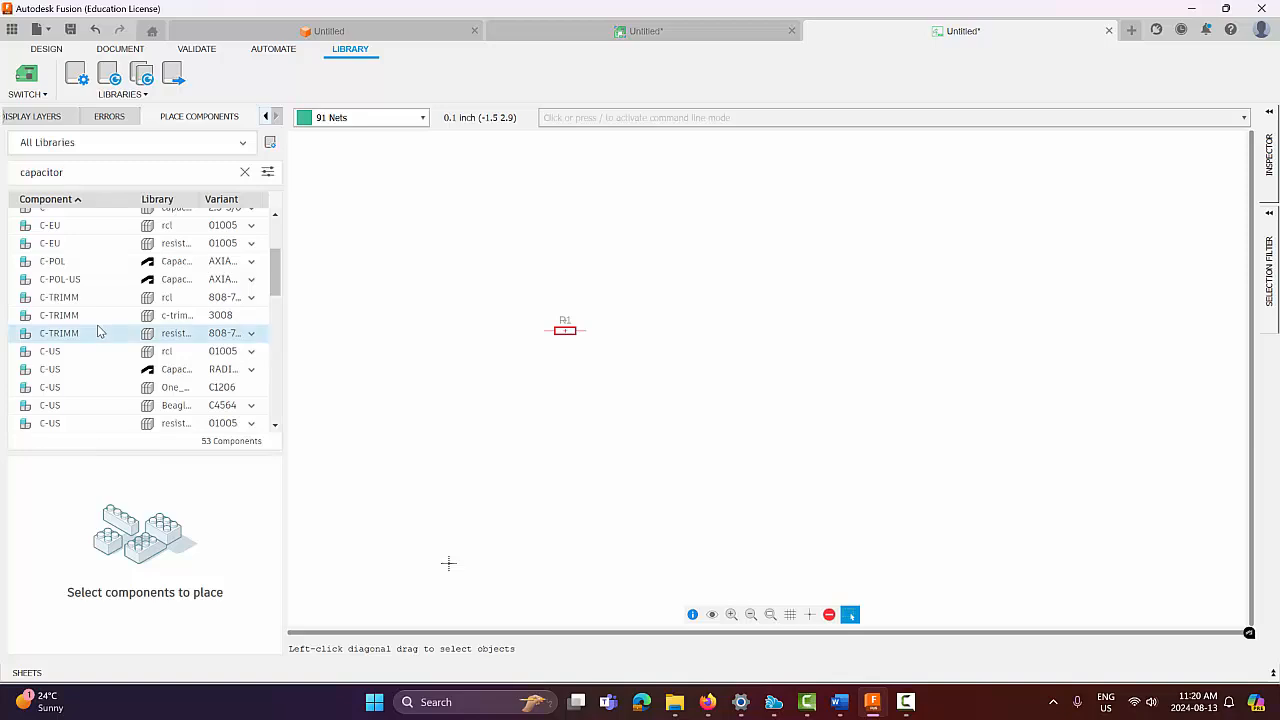
{"action": "left_click", "coordinate": [100, 351]}
{"action": "scroll", "coordinate": [100, 360], "scroll_direction": "down", "scroll_amount": 4}
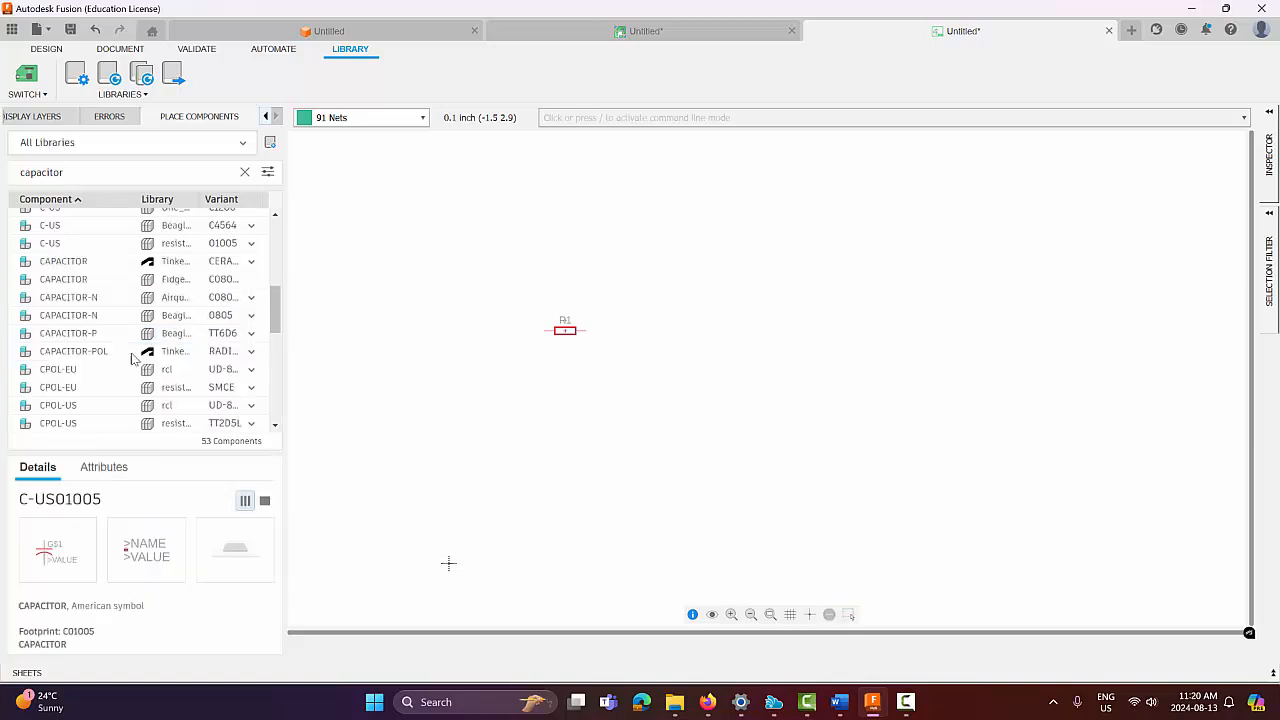
{"action": "left_click", "coordinate": [180, 407]}
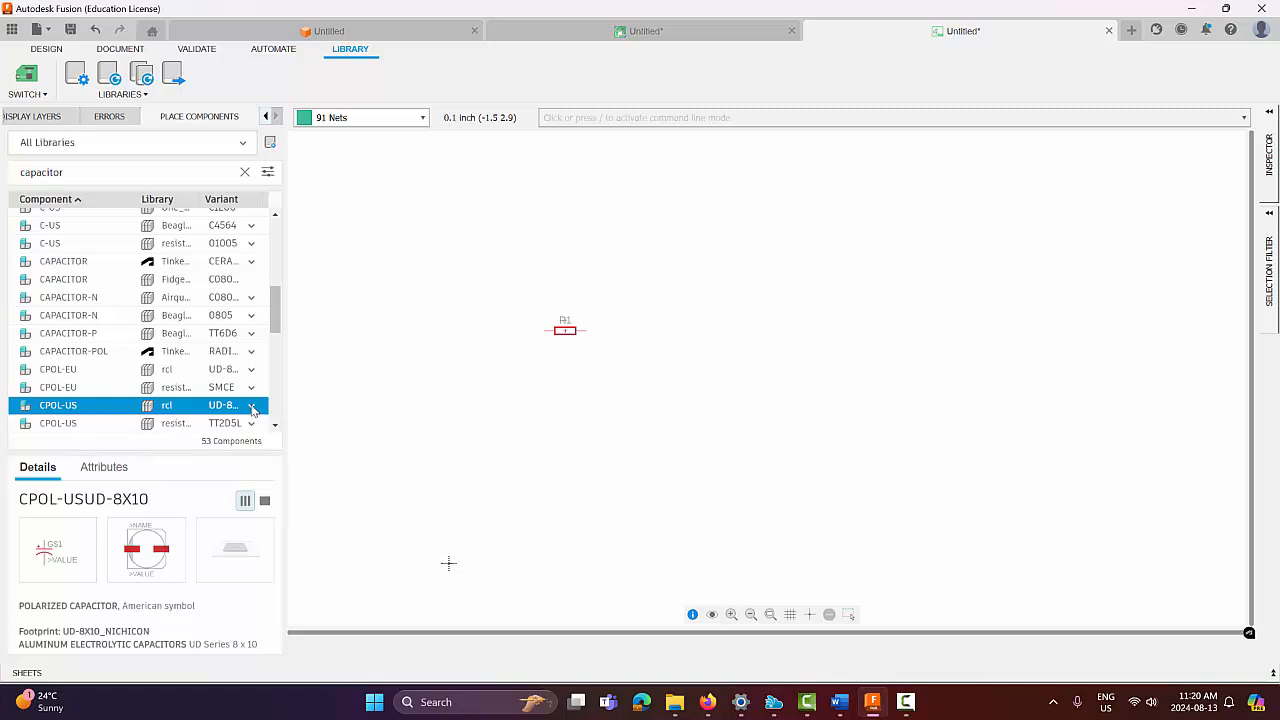
{"action": "left_click", "coordinate": [251, 406]}
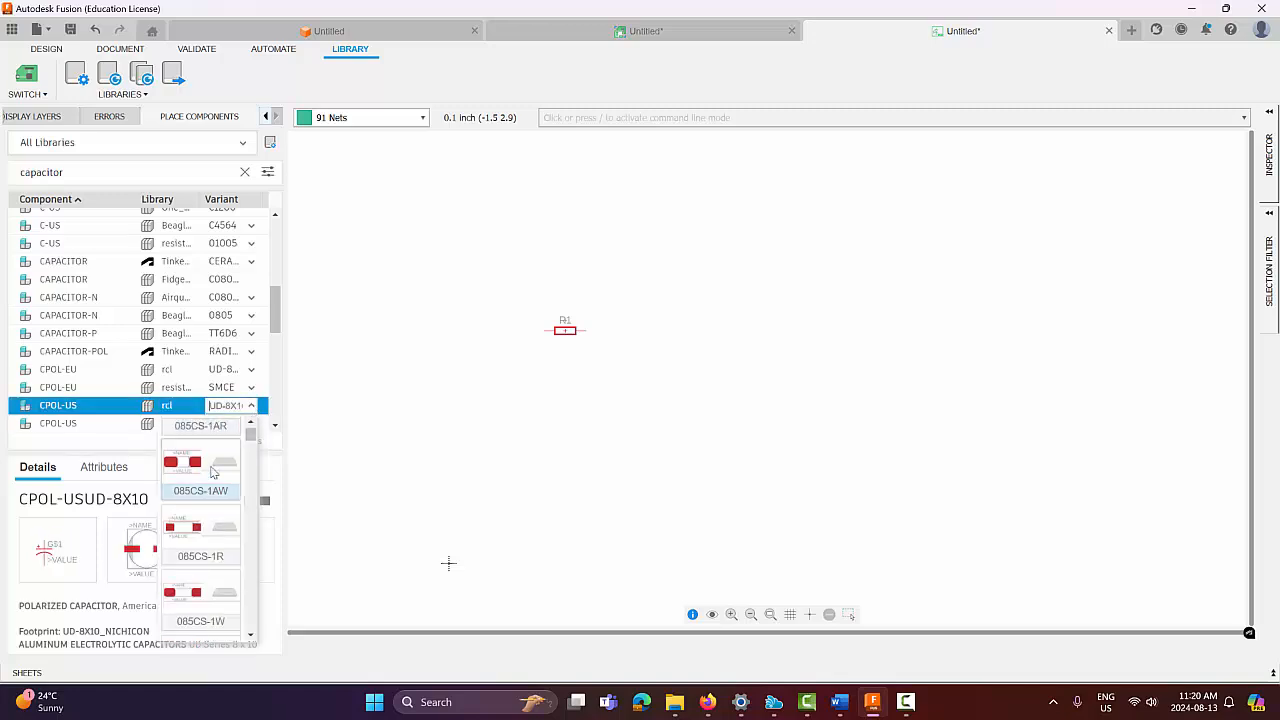
{"action": "scroll", "coordinate": [210, 500], "scroll_direction": "down", "scroll_amount": 10}
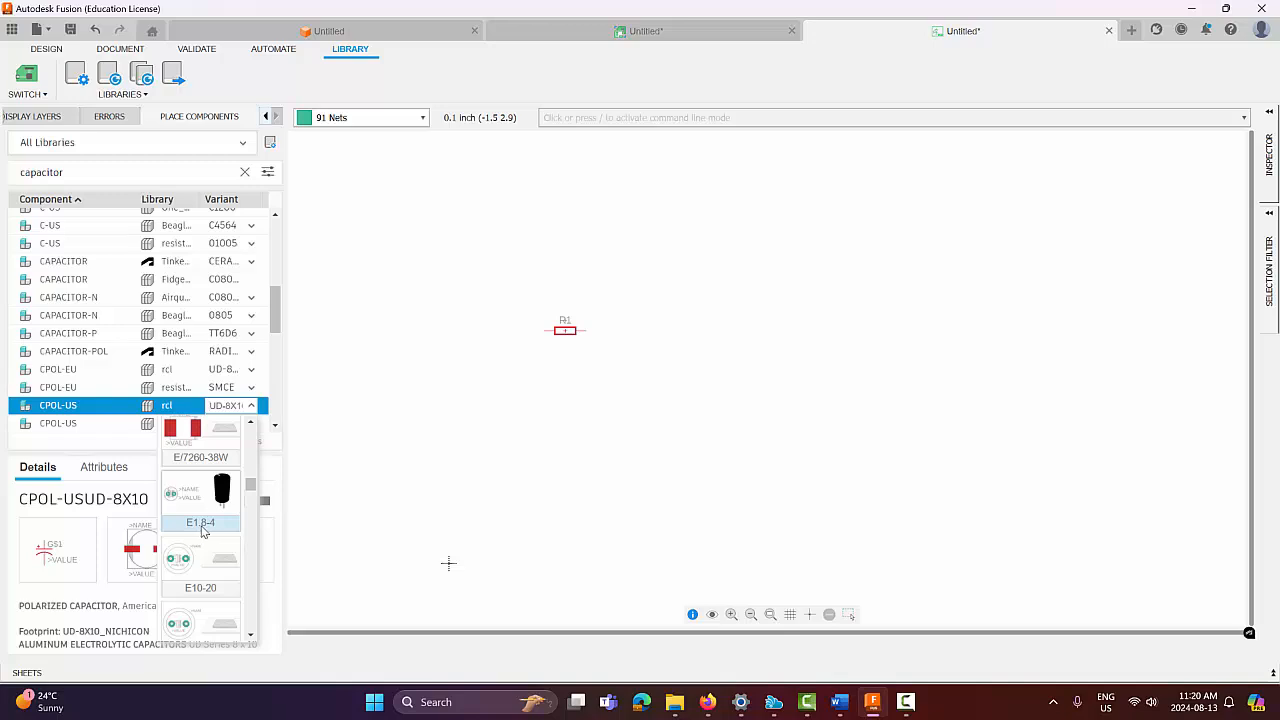
{"action": "left_click", "coordinate": [195, 501]}
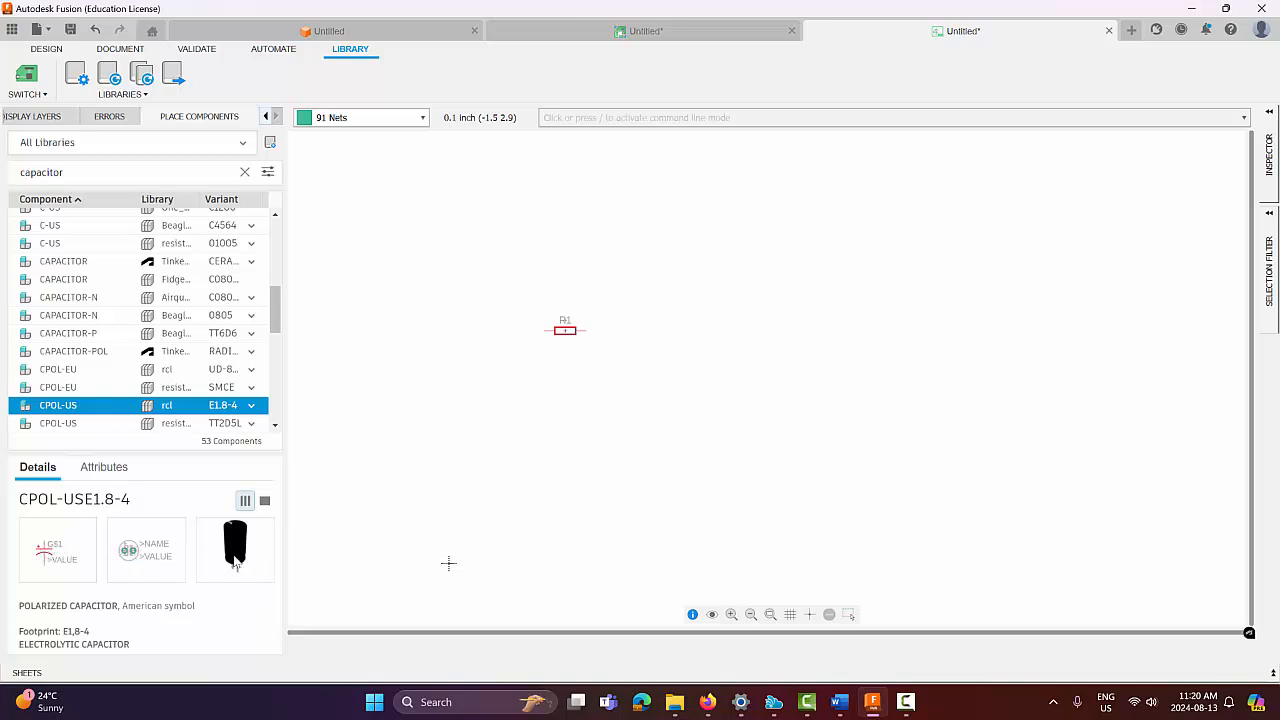
Place one CPOL-US E1.8-4 polarized capacitor just right of resistor R1 in the schematic and end placement.
{"action": "double_click", "coordinate": [113, 408]}
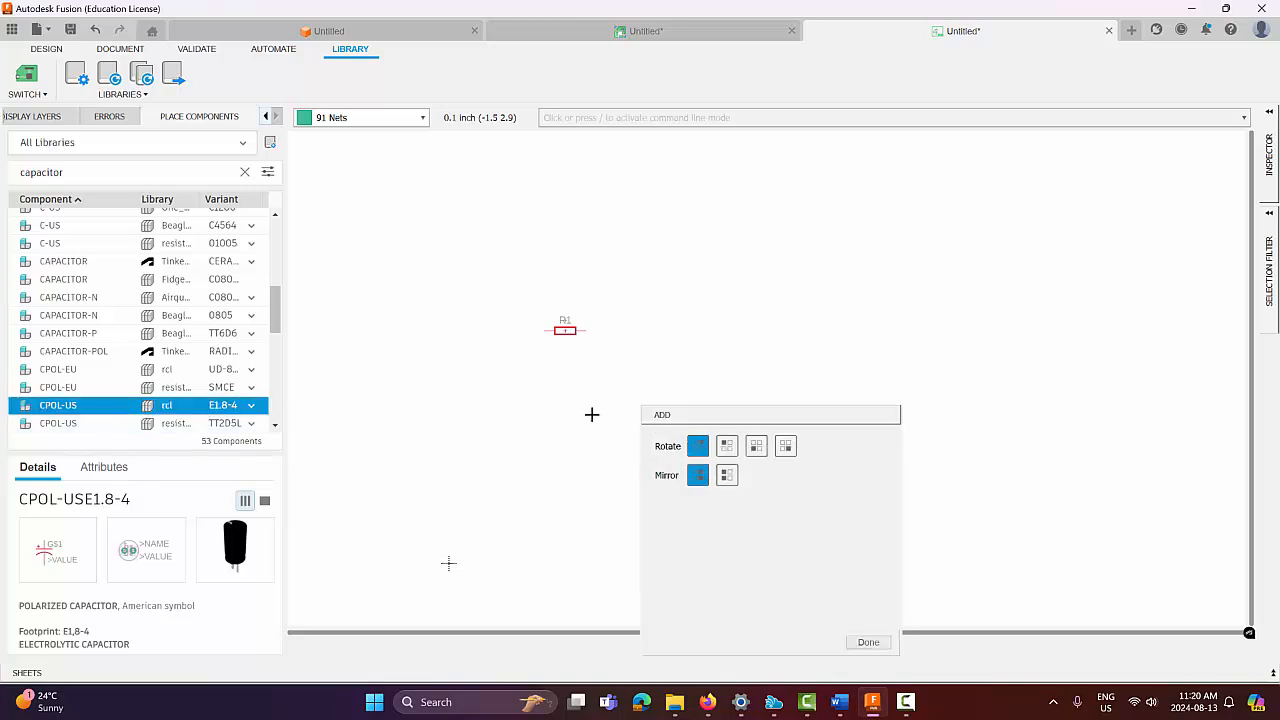
{"action": "left_click", "coordinate": [614, 329]}
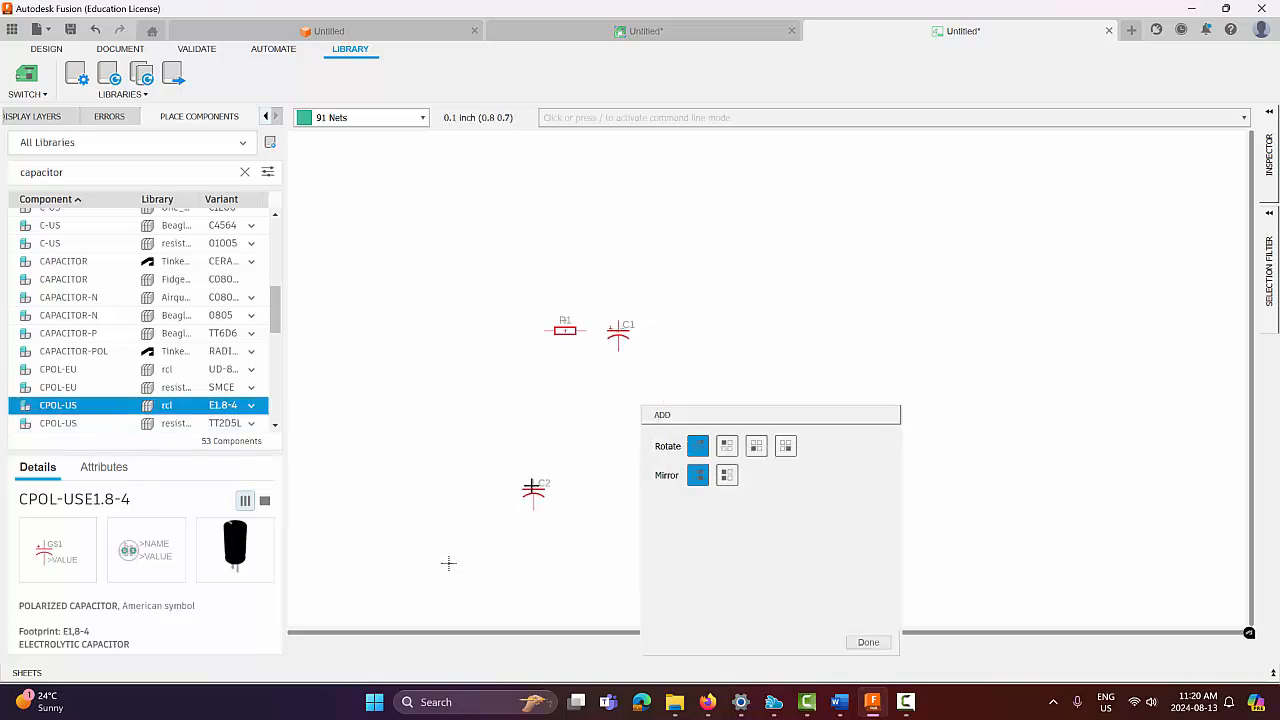
{"action": "key", "text": "Escape"}
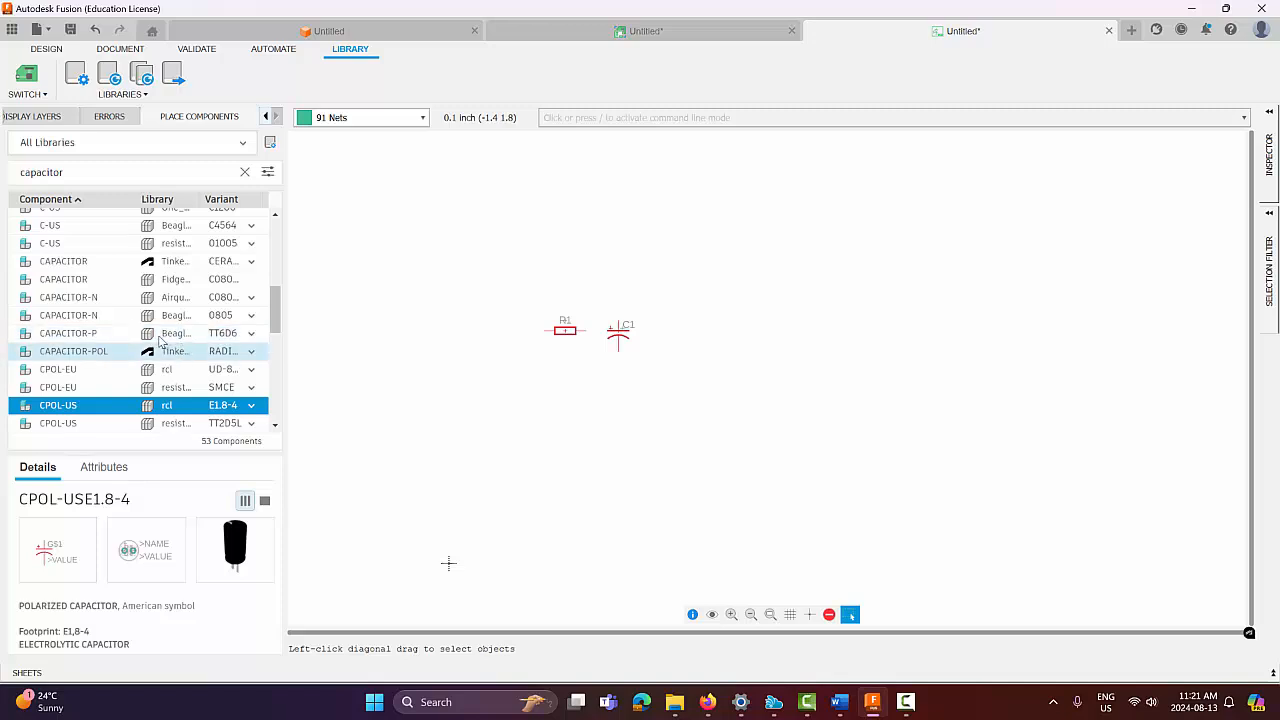
Choose the 025-025X050 variant of C-US from the rcl library and place one capacitor just right of C1.
{"action": "scroll", "coordinate": [147, 347], "scroll_direction": "up", "scroll_amount": 2}
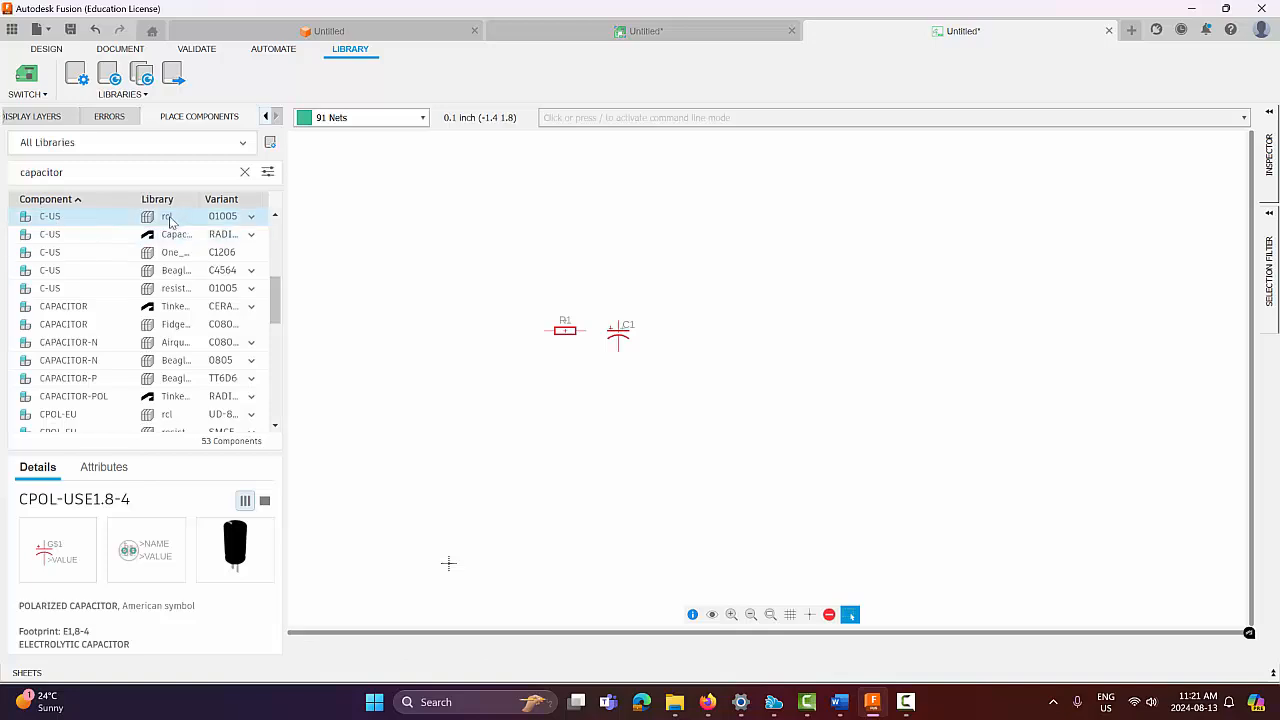
{"action": "left_click", "coordinate": [232, 220]}
{"action": "left_click", "coordinate": [251, 218]}
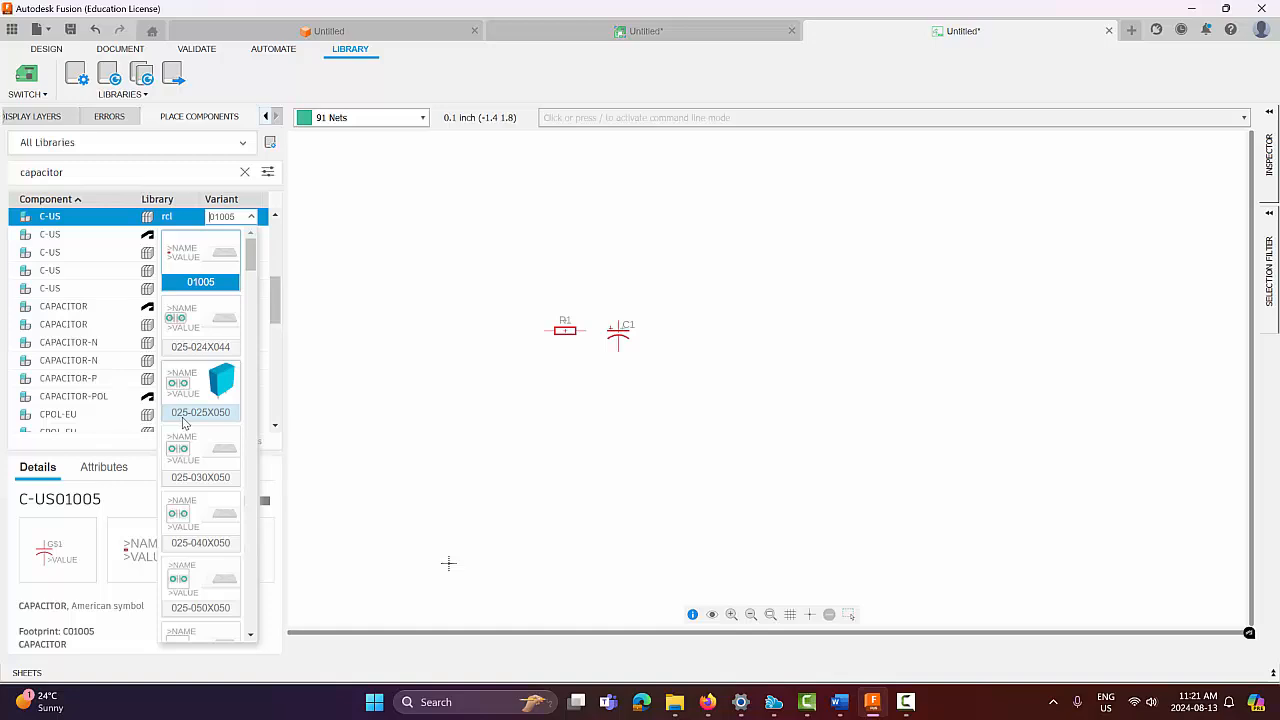
{"action": "left_click", "coordinate": [200, 395]}
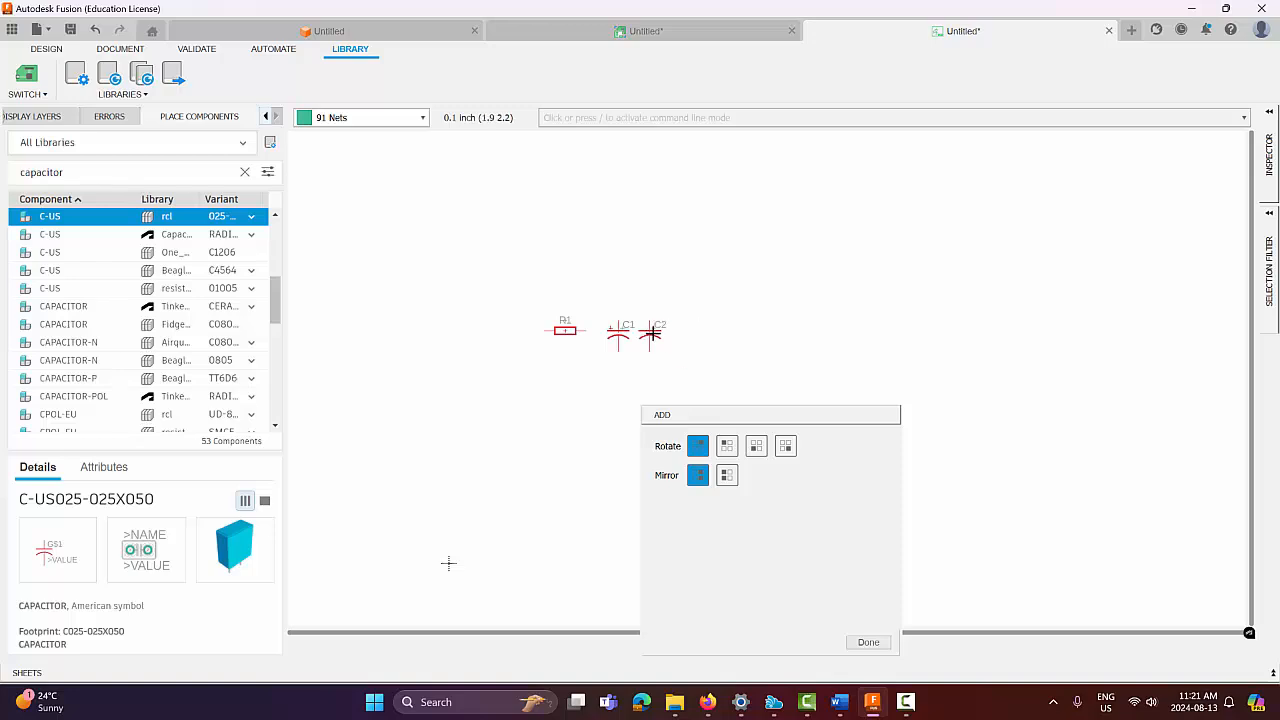
{"action": "left_click", "coordinate": [660, 335]}
{"action": "key", "text": "Escape"}
Search the components for "led" and choose the BLUE variant of LED_RADIAL from the Opto library.
{"action": "left_click_drag", "start_coordinate": [66, 172], "coordinate": [3, 176]}
{"action": "type", "text": "led"}
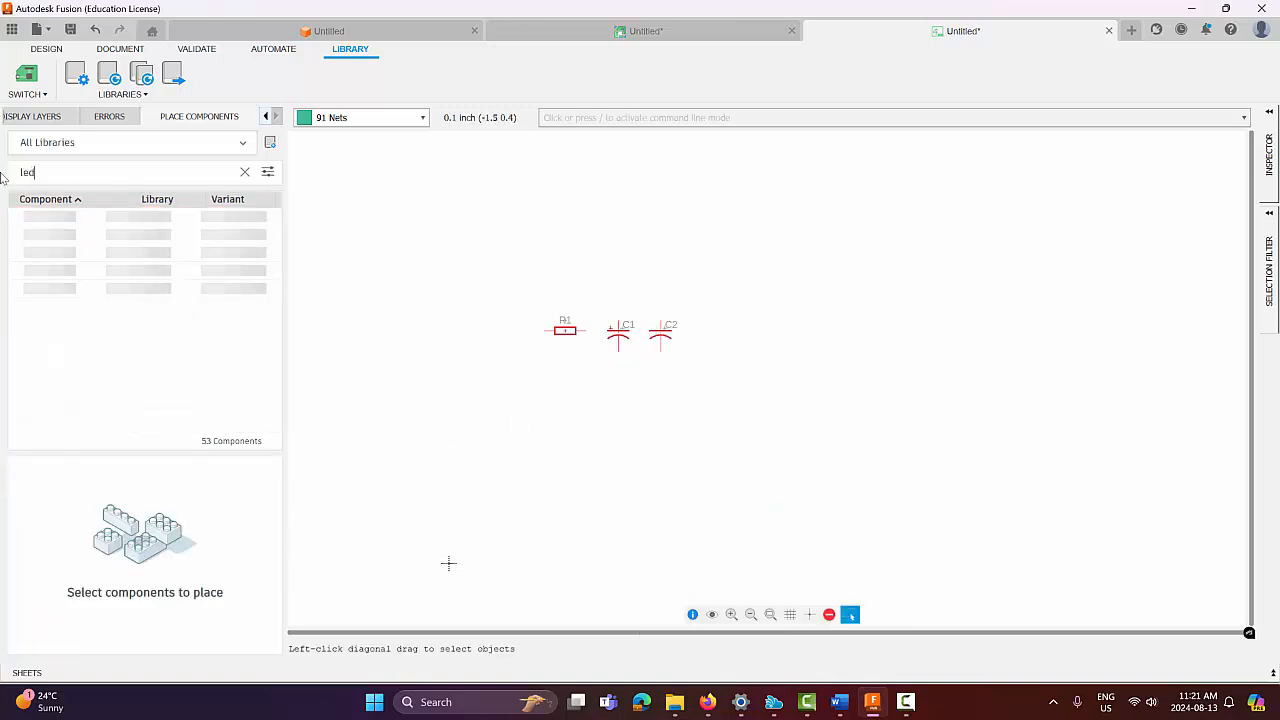
{"action": "scroll", "coordinate": [100, 297], "scroll_direction": "down", "scroll_amount": 5}
{"action": "left_click", "coordinate": [91, 295]}
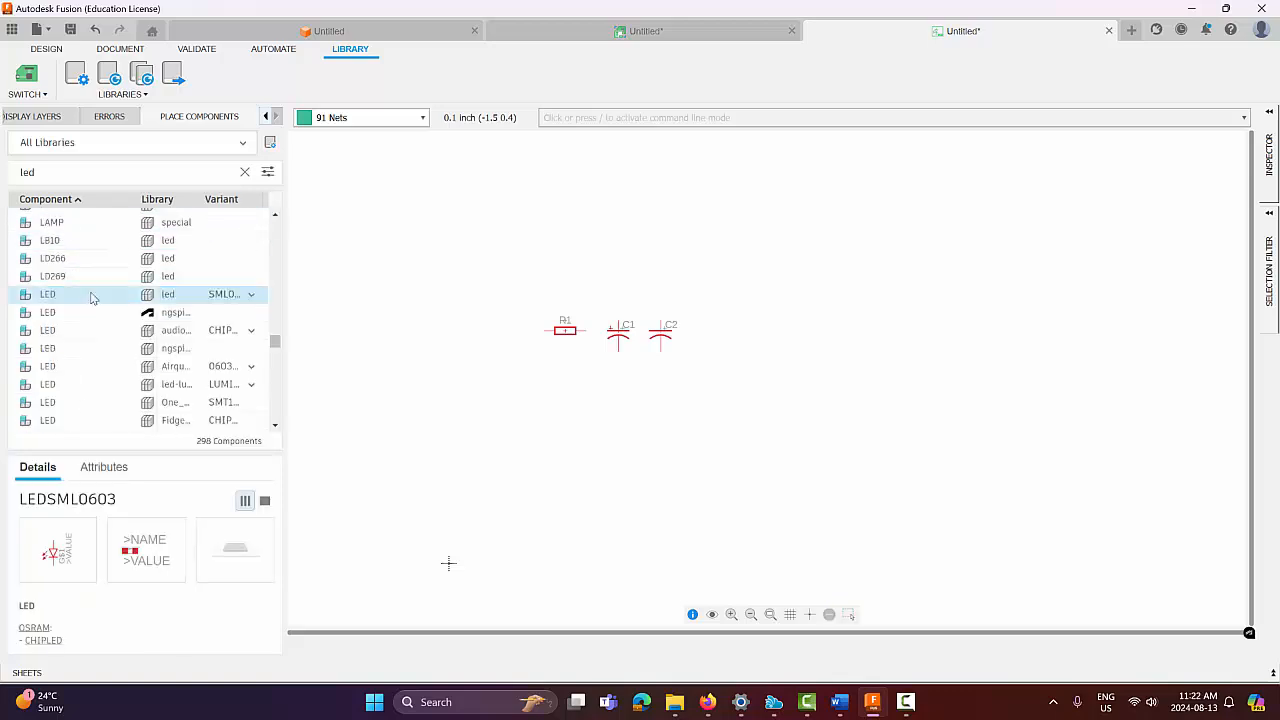
{"action": "scroll", "coordinate": [92, 305], "scroll_direction": "down", "scroll_amount": 10}
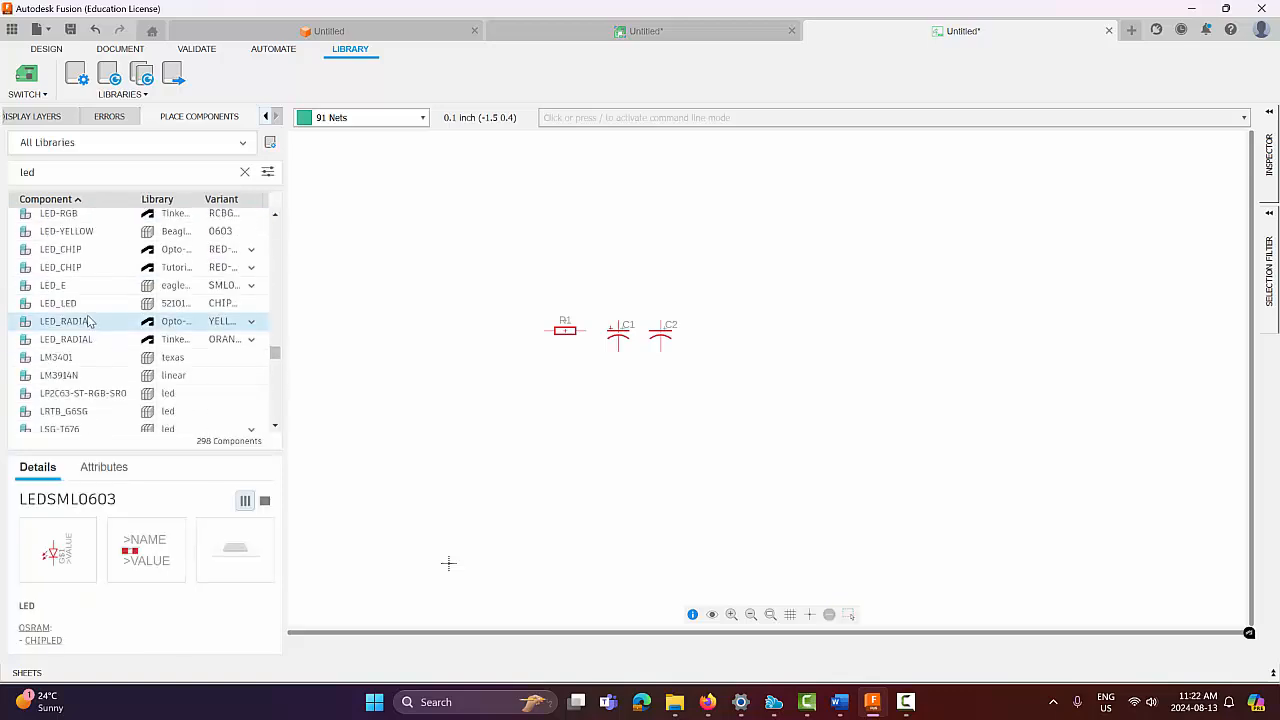
{"action": "left_click", "coordinate": [89, 321]}
{"action": "left_click", "coordinate": [253, 321]}
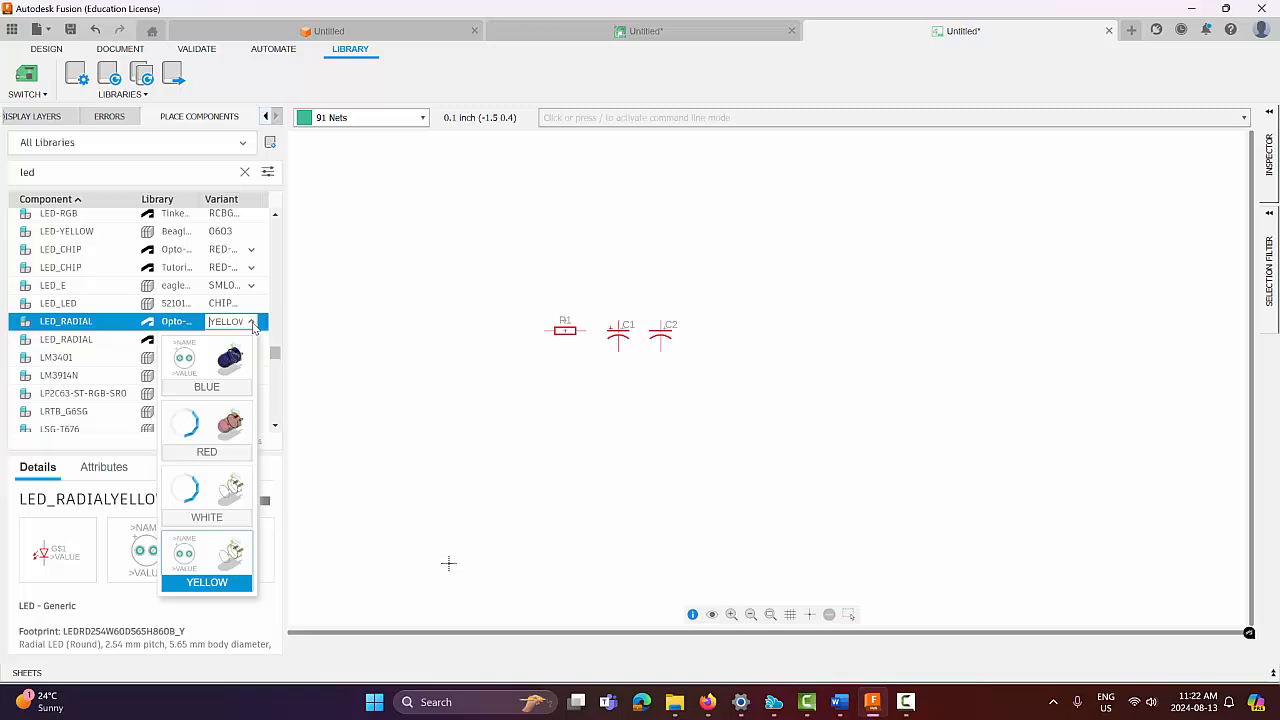
{"action": "left_click", "coordinate": [208, 375]}
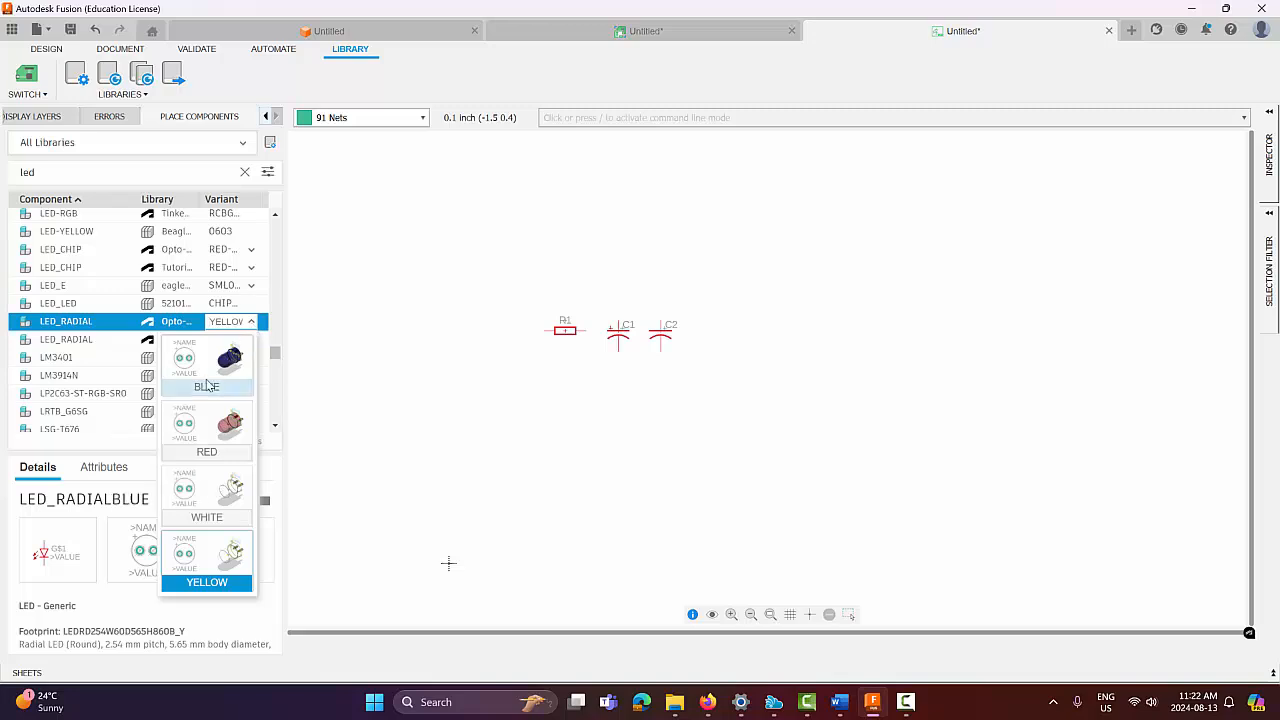
Place one blue radial LED just right of capacitor C2 and end placement.
{"action": "double_click", "coordinate": [89, 321]}
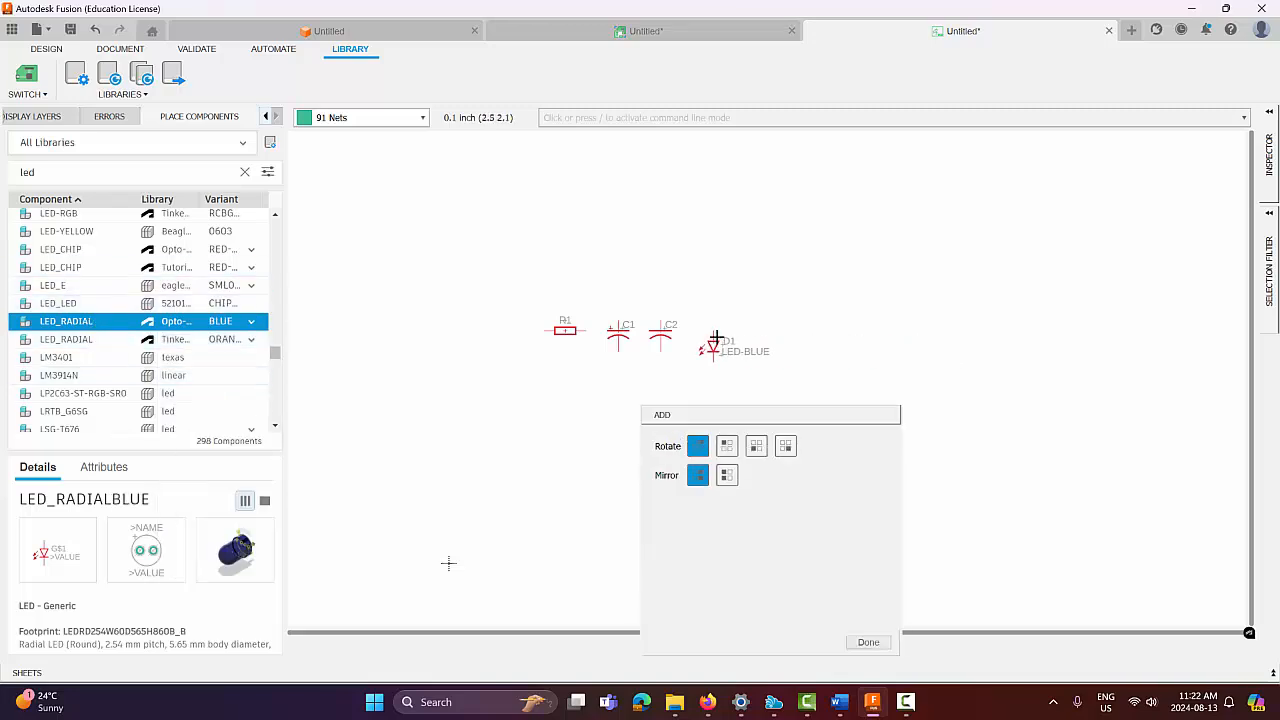
{"action": "left_click", "coordinate": [713, 335]}
{"action": "key", "text": "Escape"}
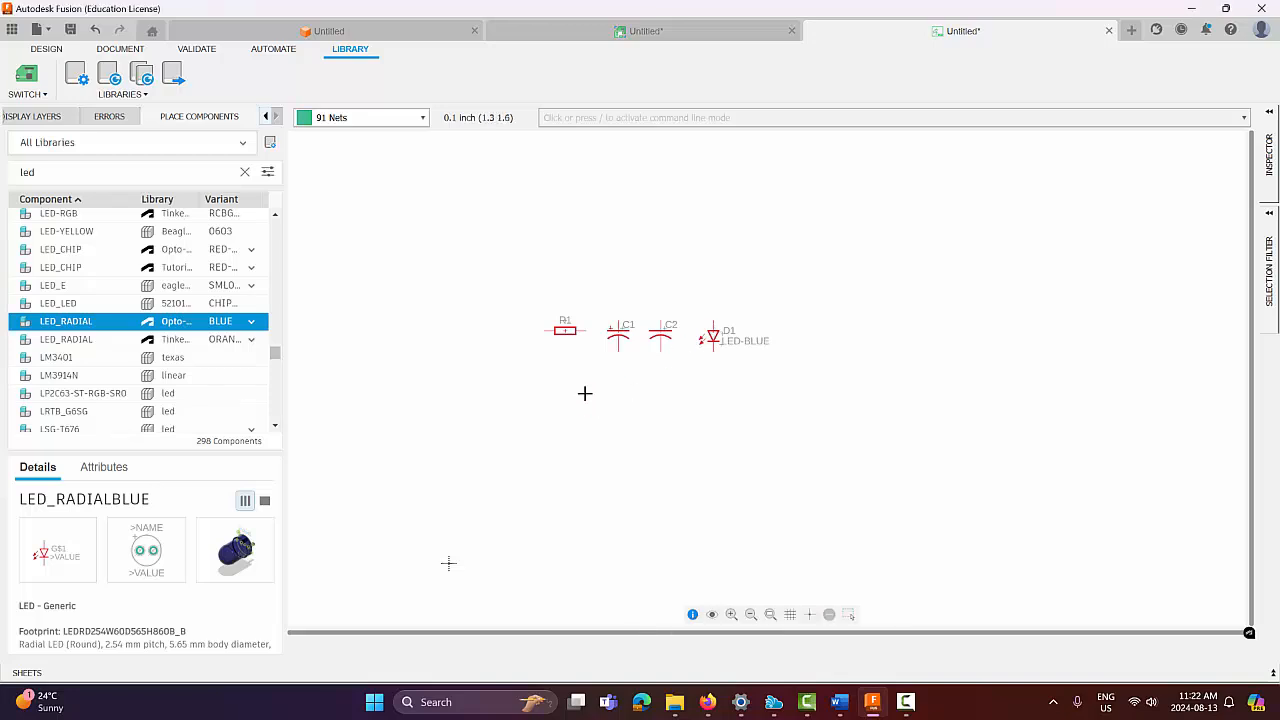
Search for "74*04", choose the N variant from the 74xx-us library, and place its six inverters in two columns right of the LED.
{"action": "double_click", "coordinate": [27, 172]}
{"action": "type", "text": "74*04"}
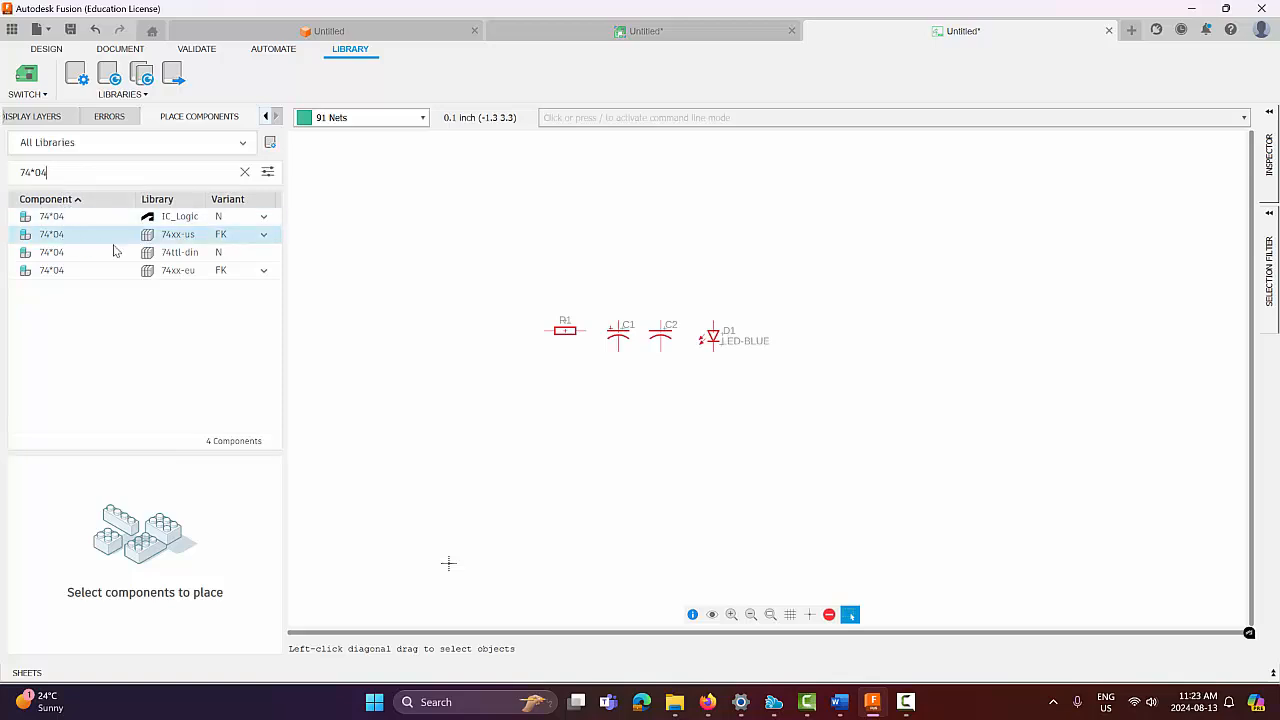
{"action": "left_click", "coordinate": [204, 236]}
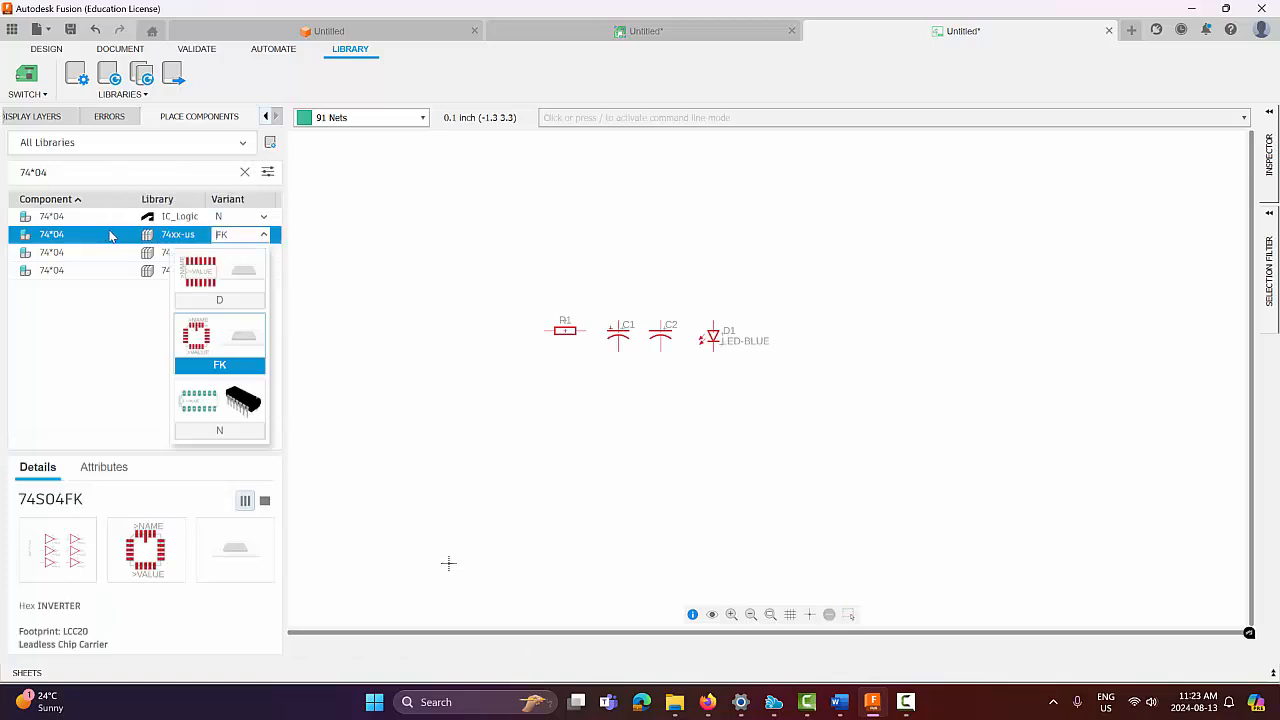
{"action": "left_click", "coordinate": [219, 412]}
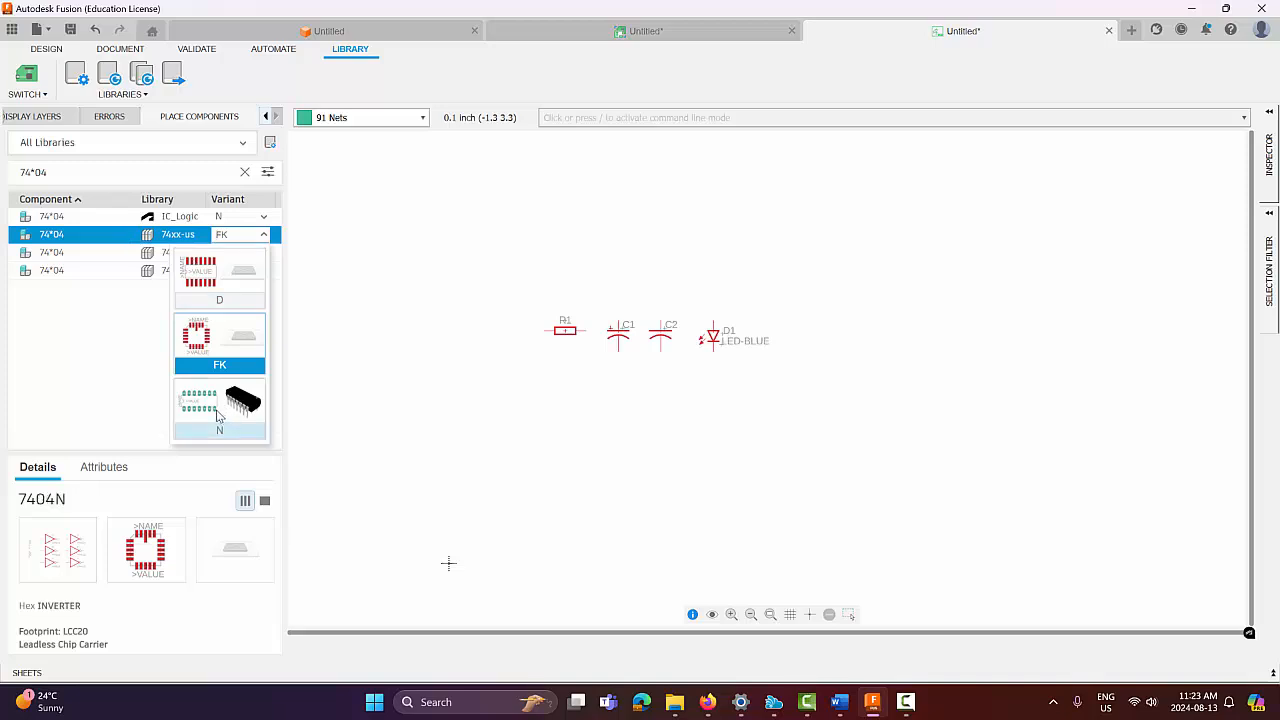
{"action": "left_click_drag", "start_coordinate": [80, 243], "coordinate": [850, 224]}
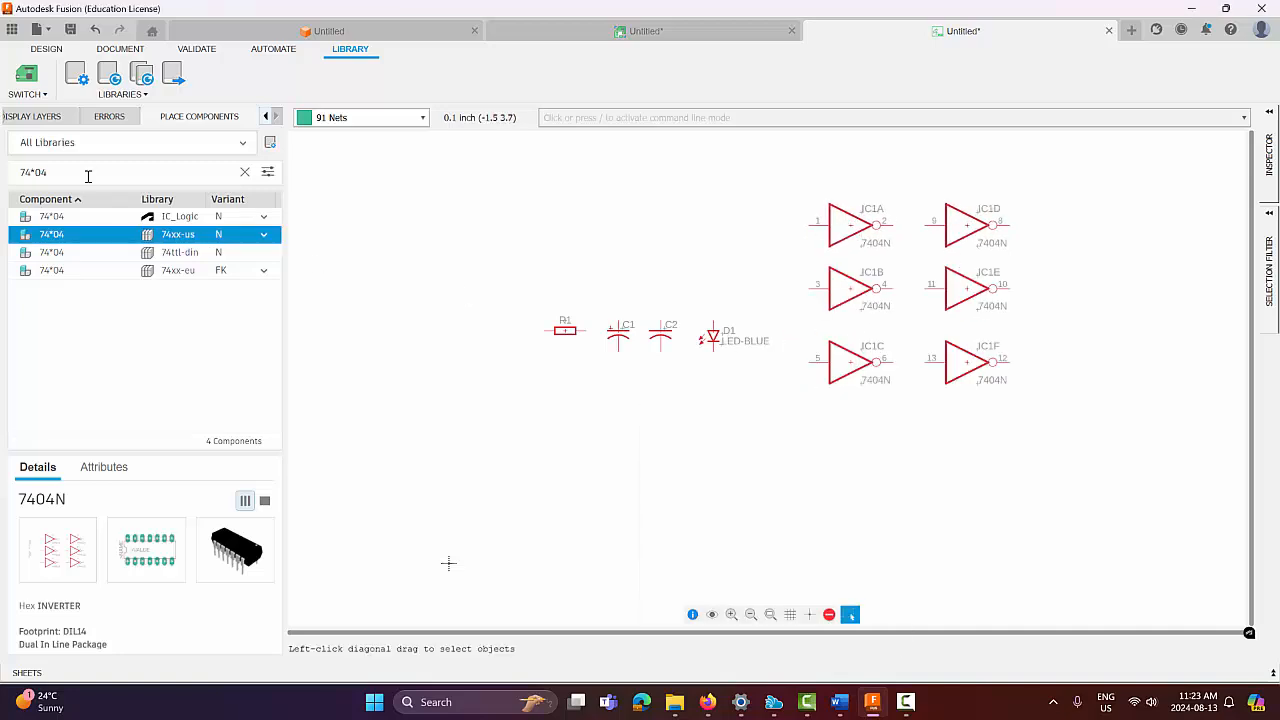
Search the components for "74*08" and choose the N variant from the 74xx-us library.
{"action": "key", "text": "BackSpace"}
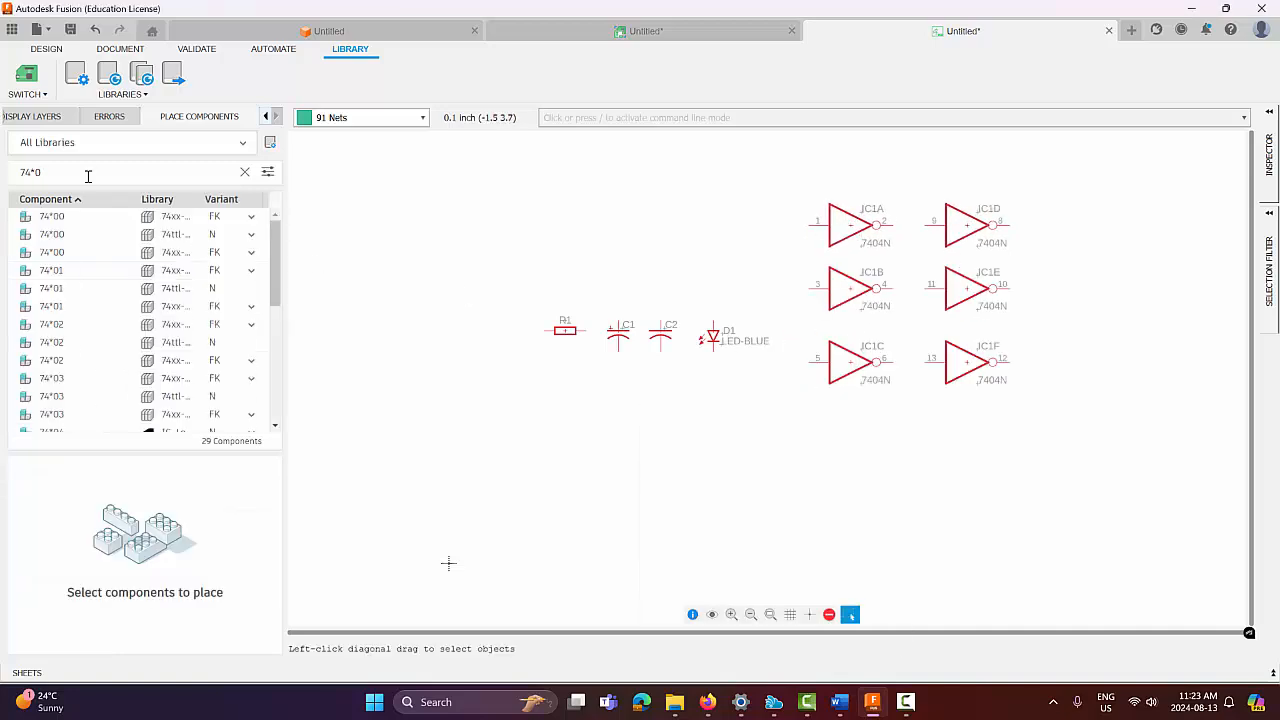
{"action": "type", "text": "8"}
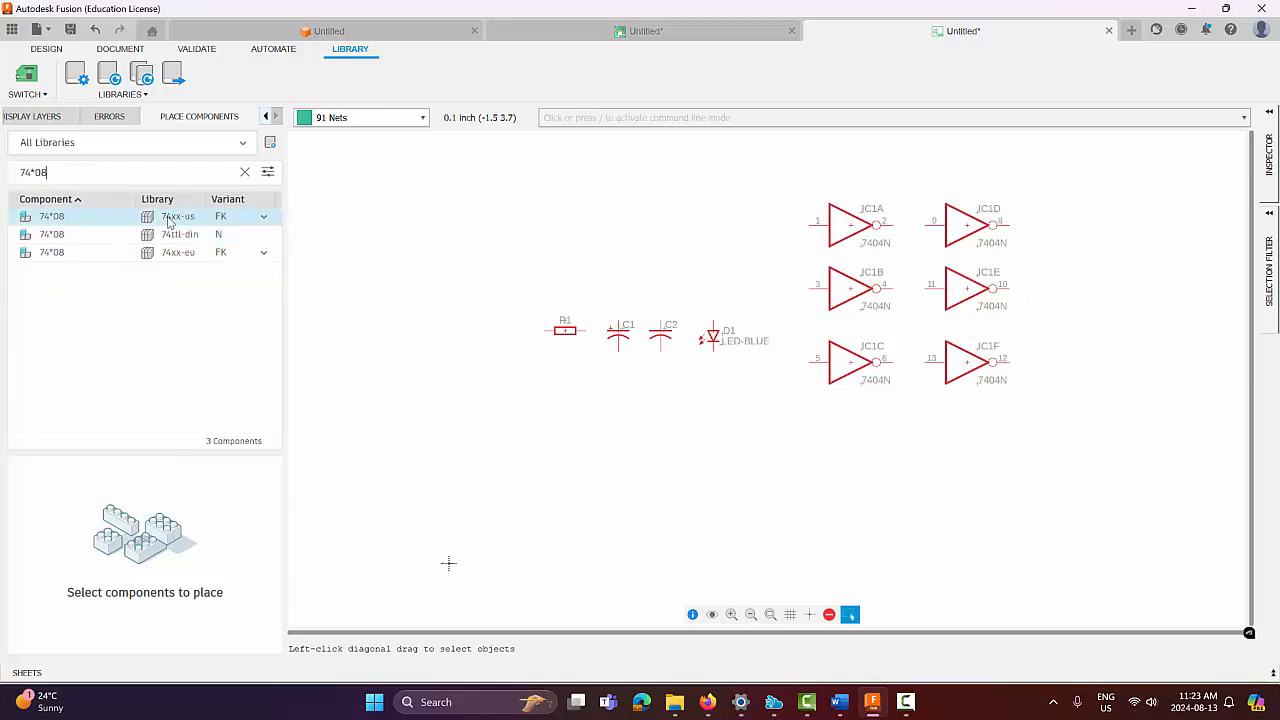
{"action": "left_click", "coordinate": [264, 217]}
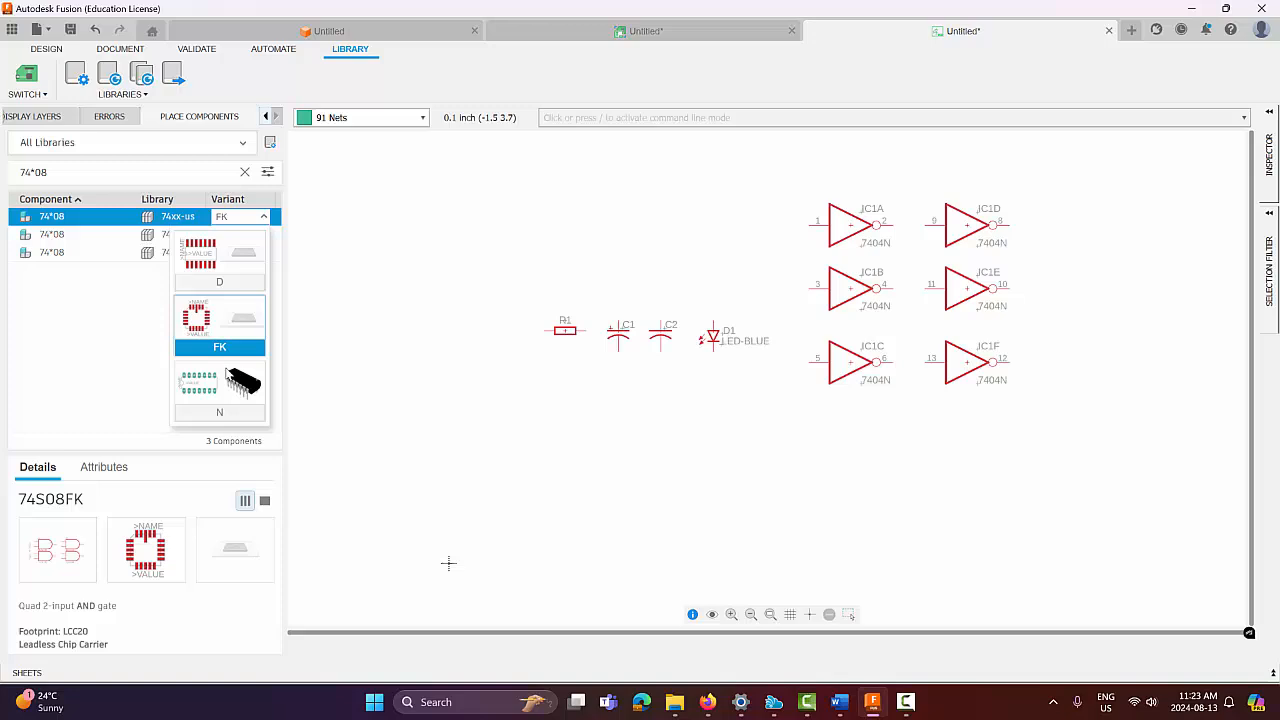
{"action": "left_click", "coordinate": [226, 396]}
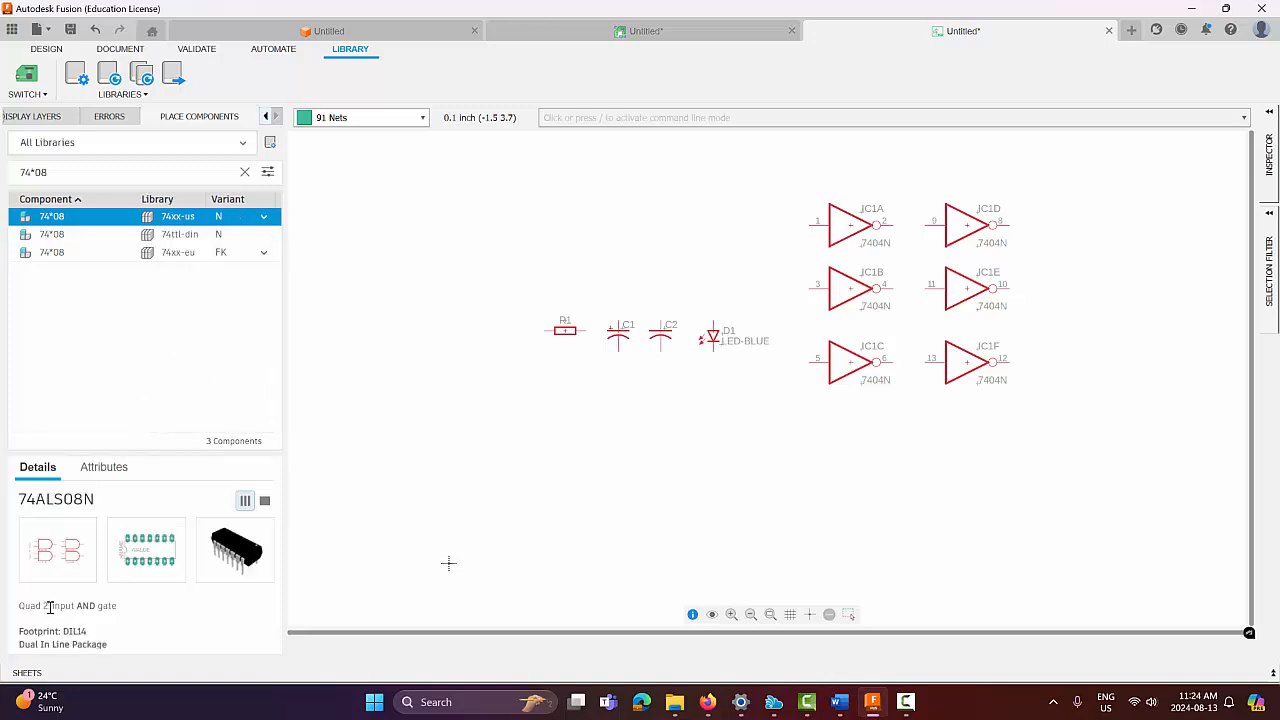
Place the four 74ALS08N AND gates in a vertical column right of the inverters and end placement.
{"action": "double_click", "coordinate": [130, 216]}
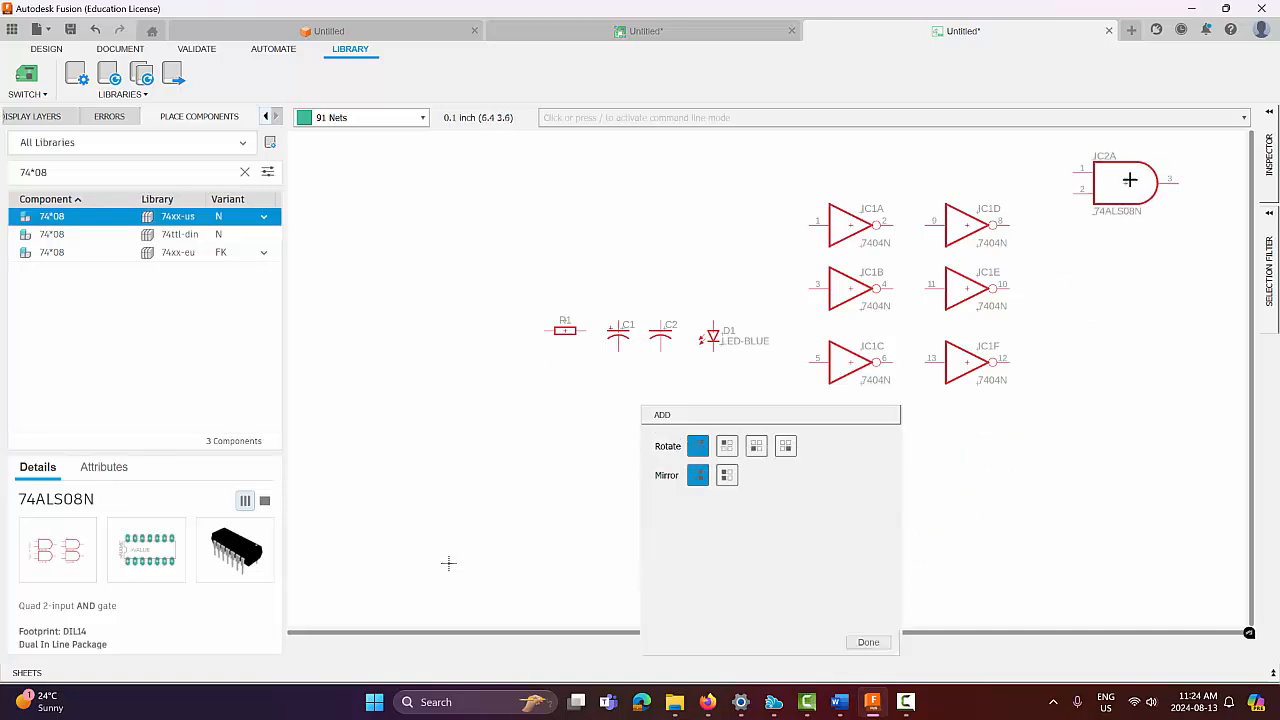
{"action": "left_click", "coordinate": [1094, 215]}
{"action": "left_click", "coordinate": [1094, 288]}
{"action": "left_click", "coordinate": [1094, 362]}
{"action": "left_click", "coordinate": [1094, 436]}
{"action": "key", "text": "Escape"}
Search the components for "74*32" and choose the N variant from the 74xx-us library.
{"action": "left_click", "coordinate": [78, 177]}
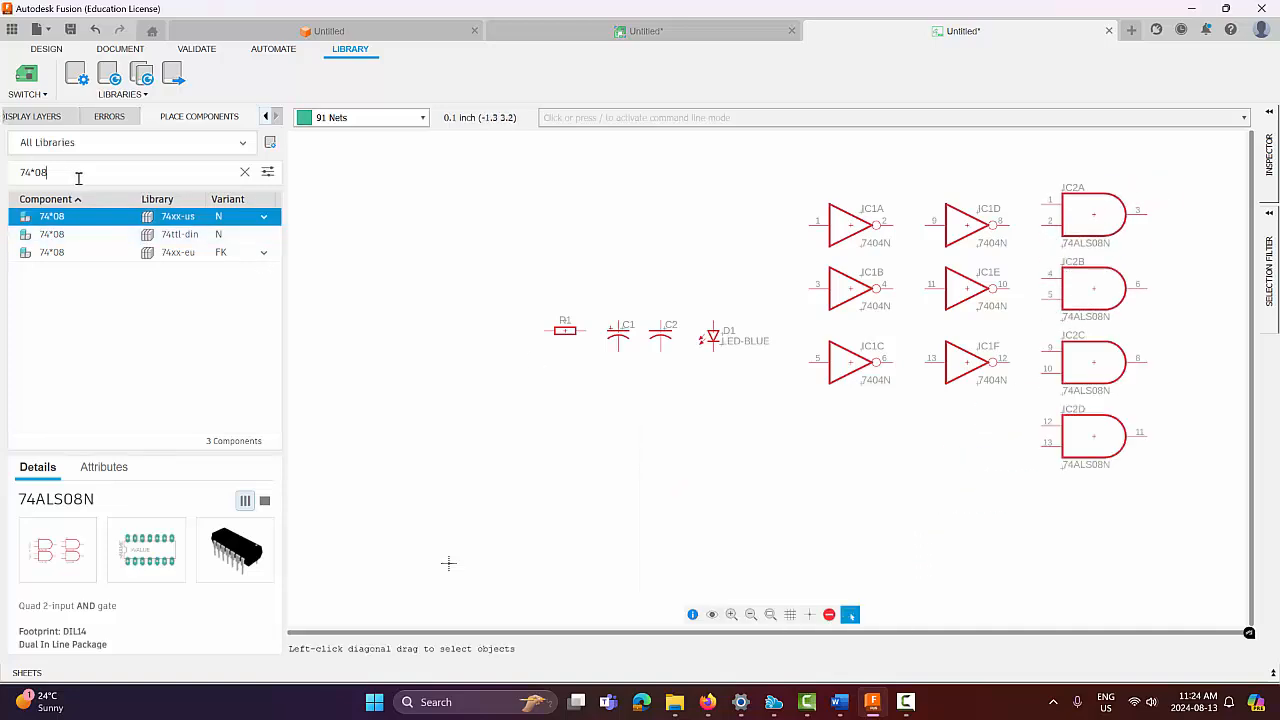
{"action": "key", "text": "BackSpace"}
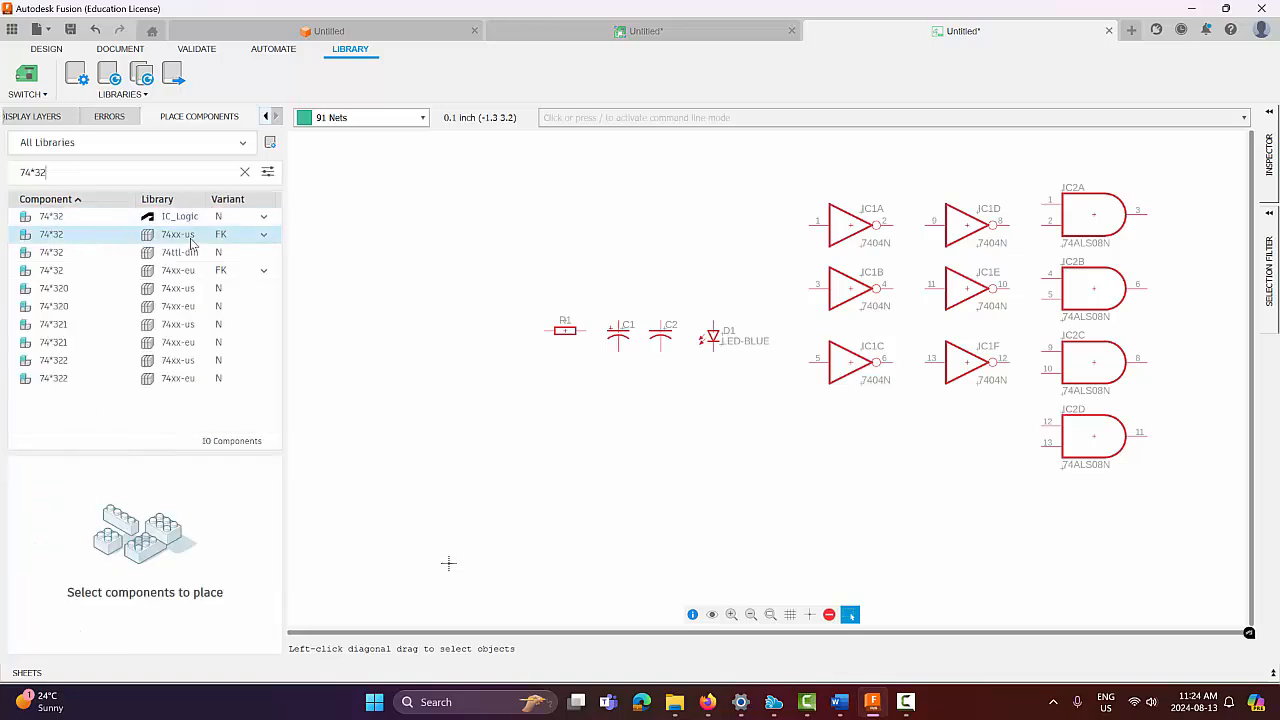
{"action": "left_click", "coordinate": [261, 236]}
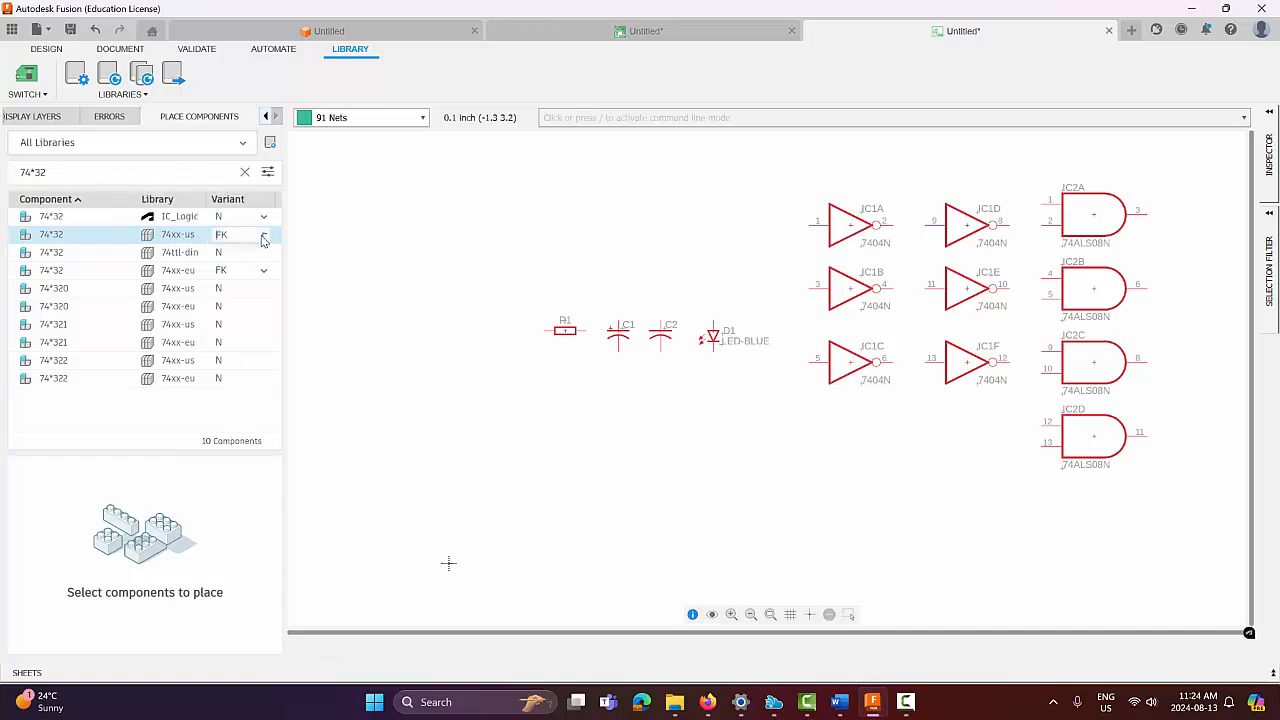
{"action": "left_click", "coordinate": [218, 414]}
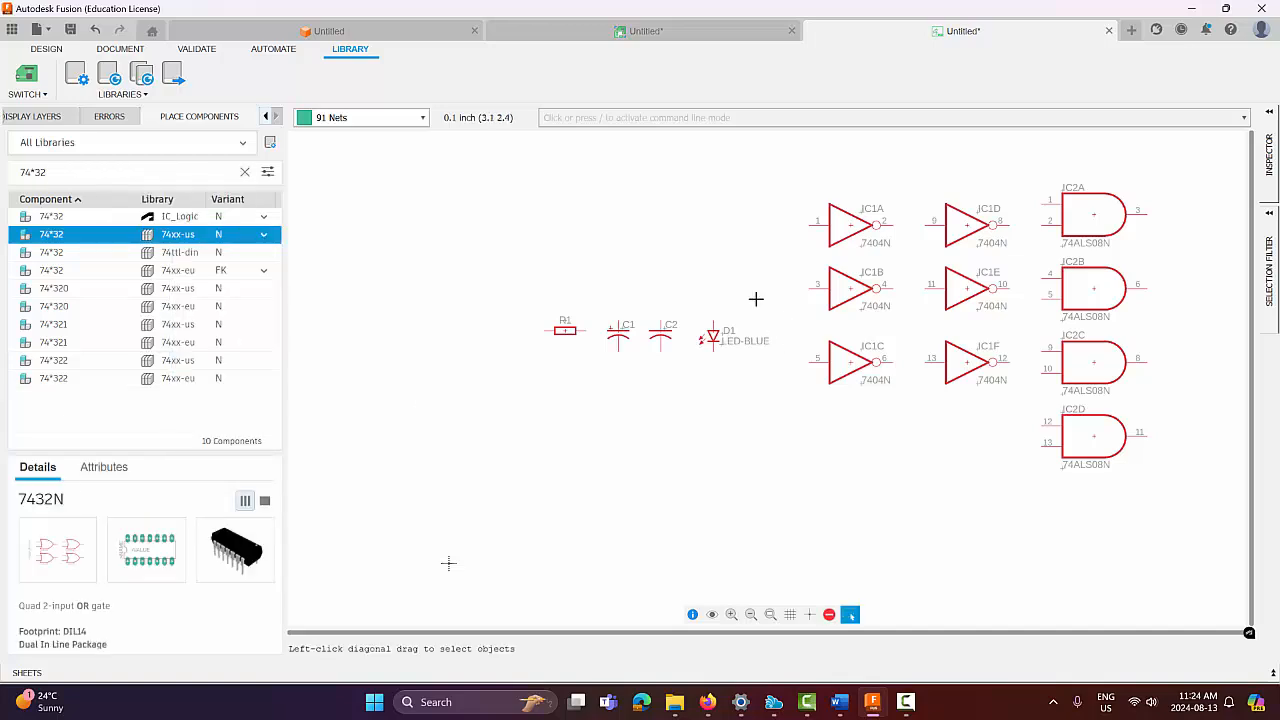
Place the four 7432N OR gates in a vertical column right of the AND gates and end placement.
{"action": "double_click", "coordinate": [78, 236]}
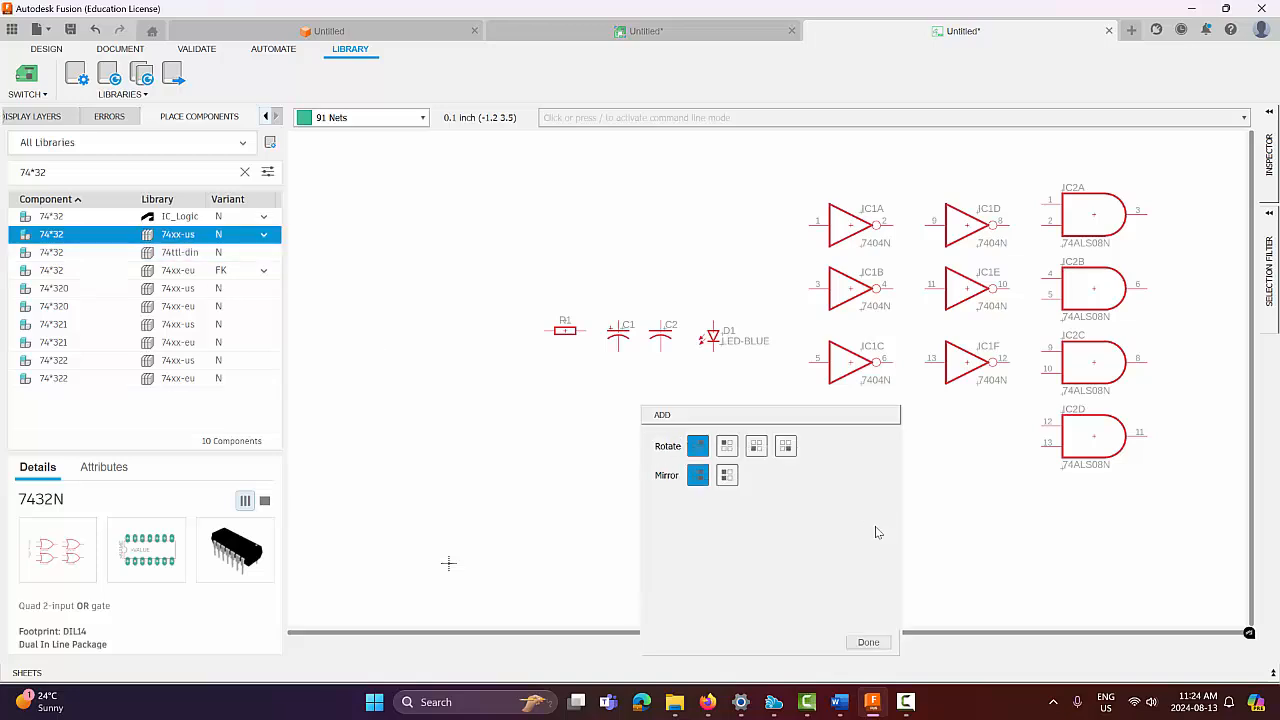
{"action": "scroll", "coordinate": [448, 563], "scroll_direction": "down", "scroll_amount": 1}
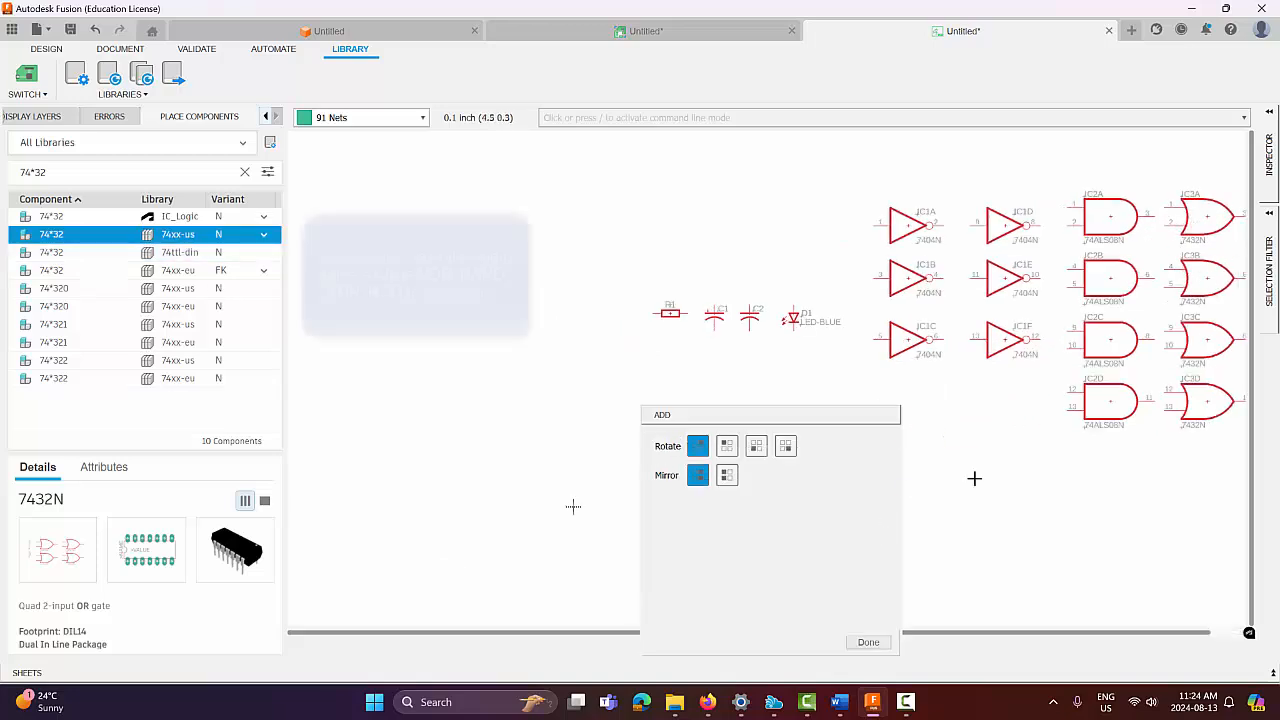
{"action": "key", "text": "Escape"}
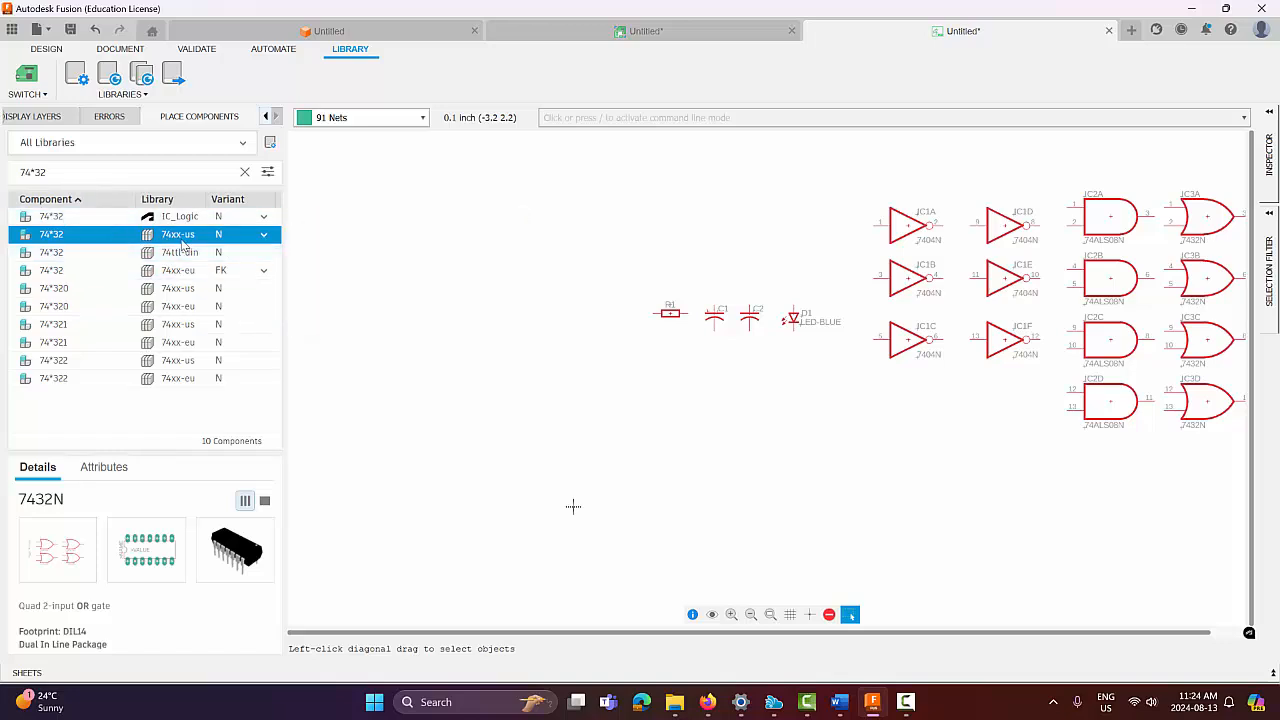
Search the components for "pinhead" and place one PINHD-1X2 pin header just below resistor R1.
{"action": "left_click_drag", "start_coordinate": [58, 172], "coordinate": [3, 175]}
{"action": "type", "text": "pinhead"}
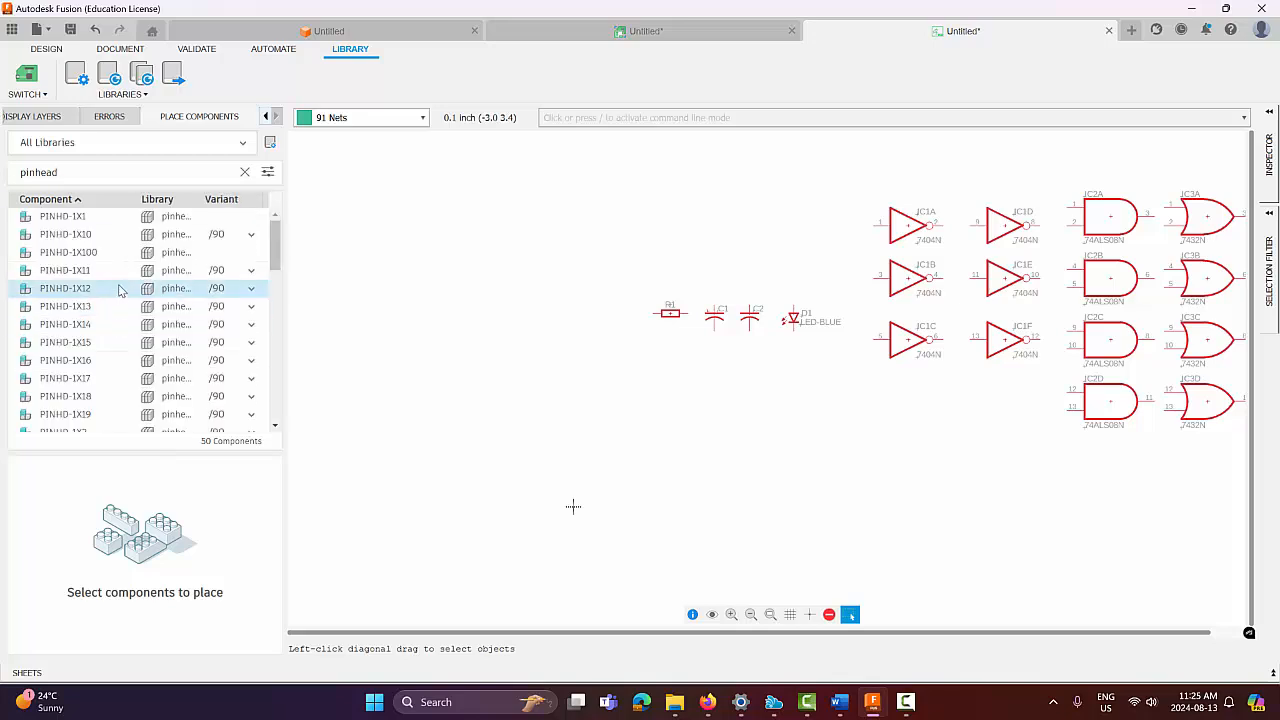
{"action": "scroll", "coordinate": [112, 288], "scroll_direction": "down", "scroll_amount": 1}
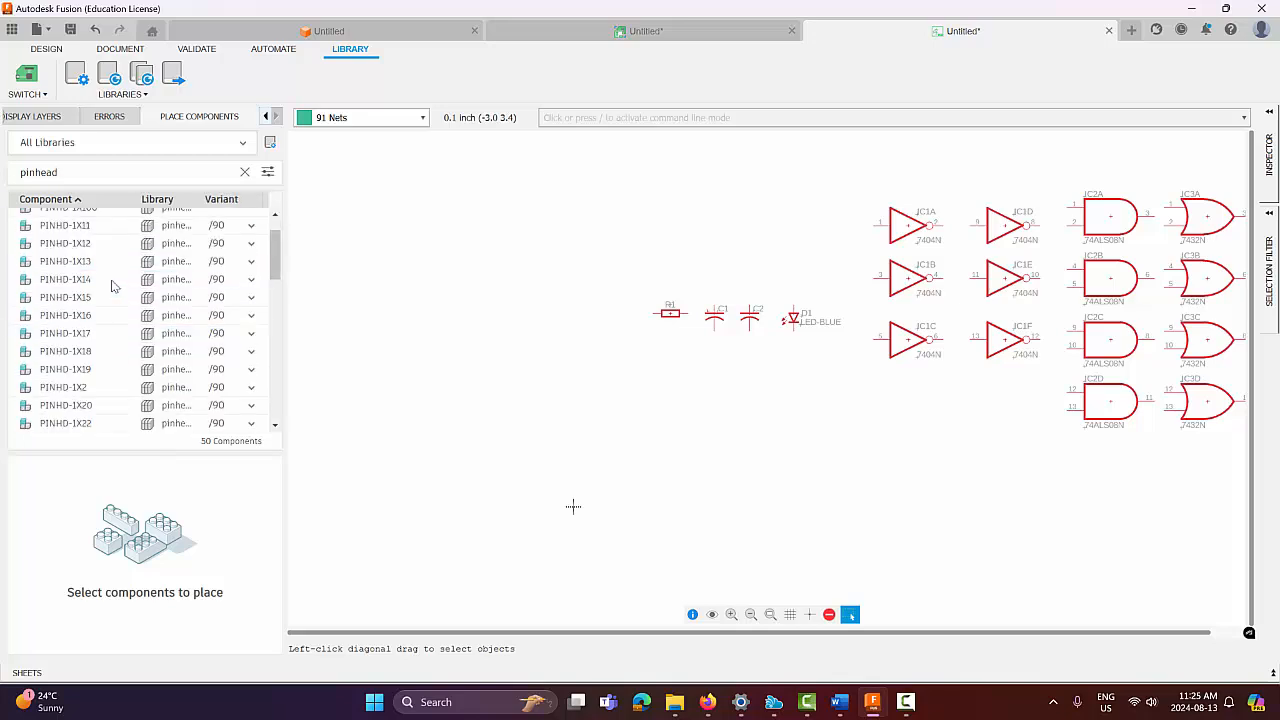
{"action": "left_click", "coordinate": [103, 392]}
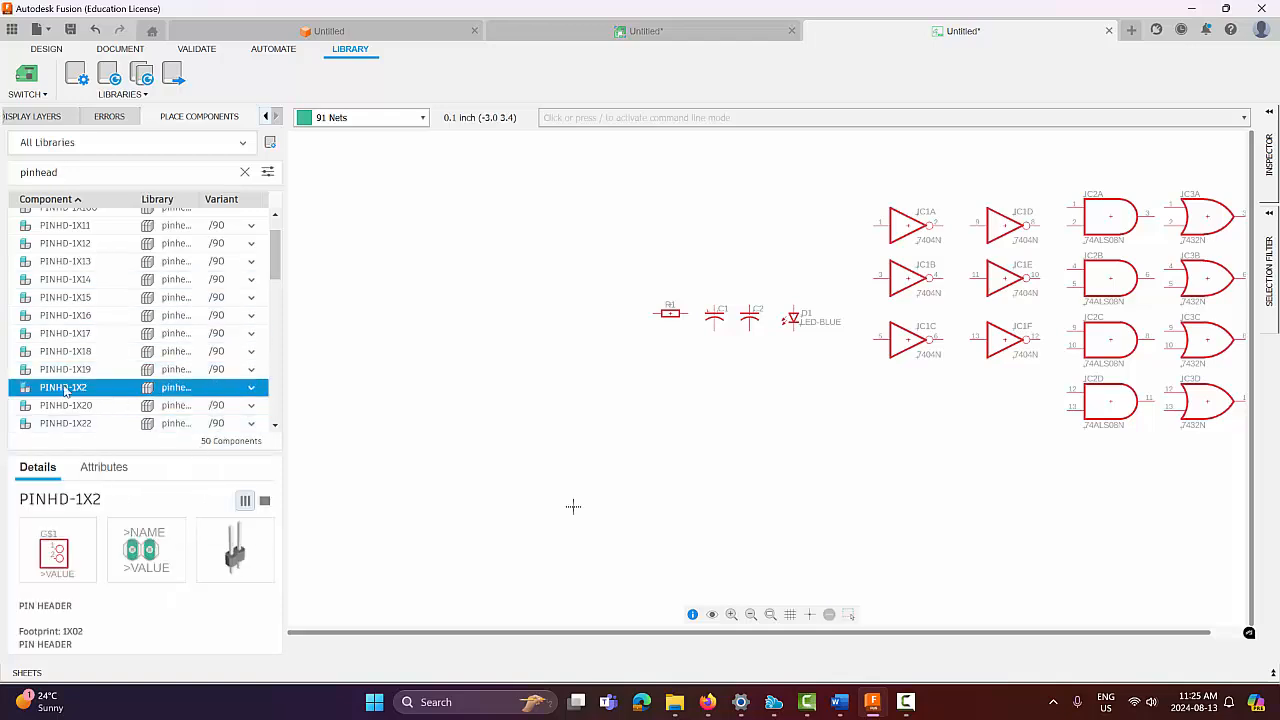
{"action": "left_click", "coordinate": [677, 366]}
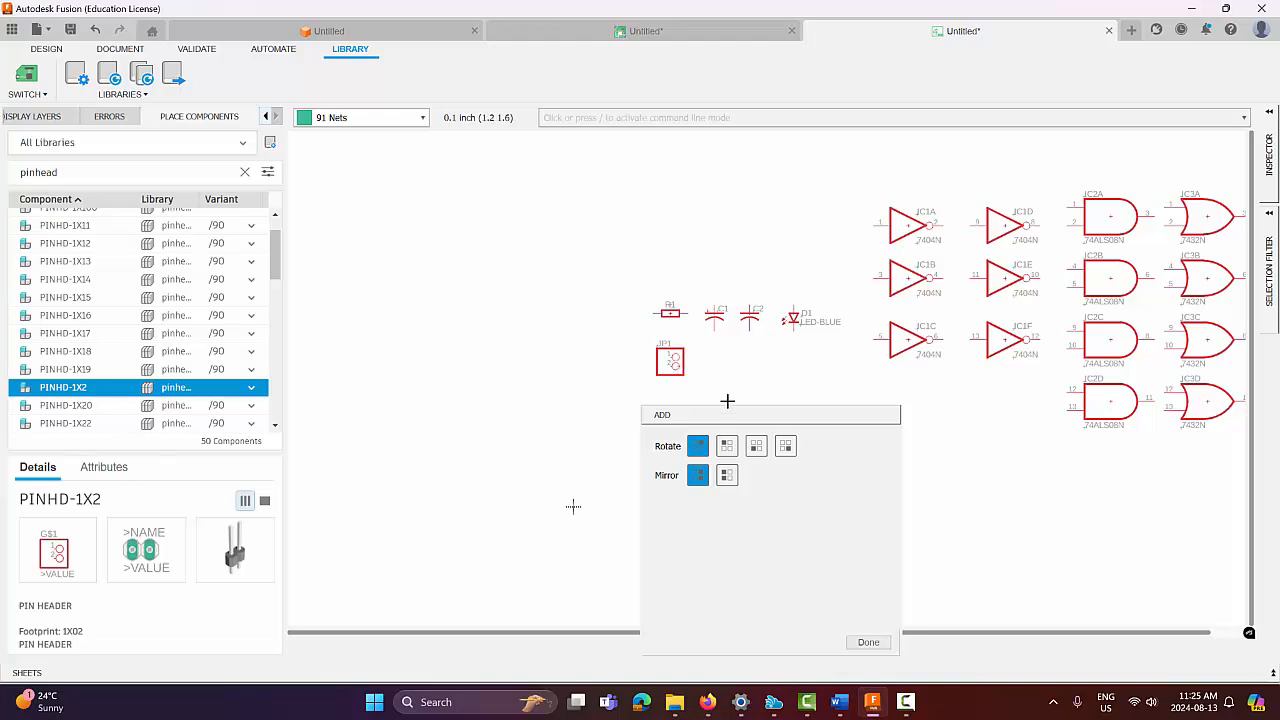
{"action": "key", "text": "Escape"}
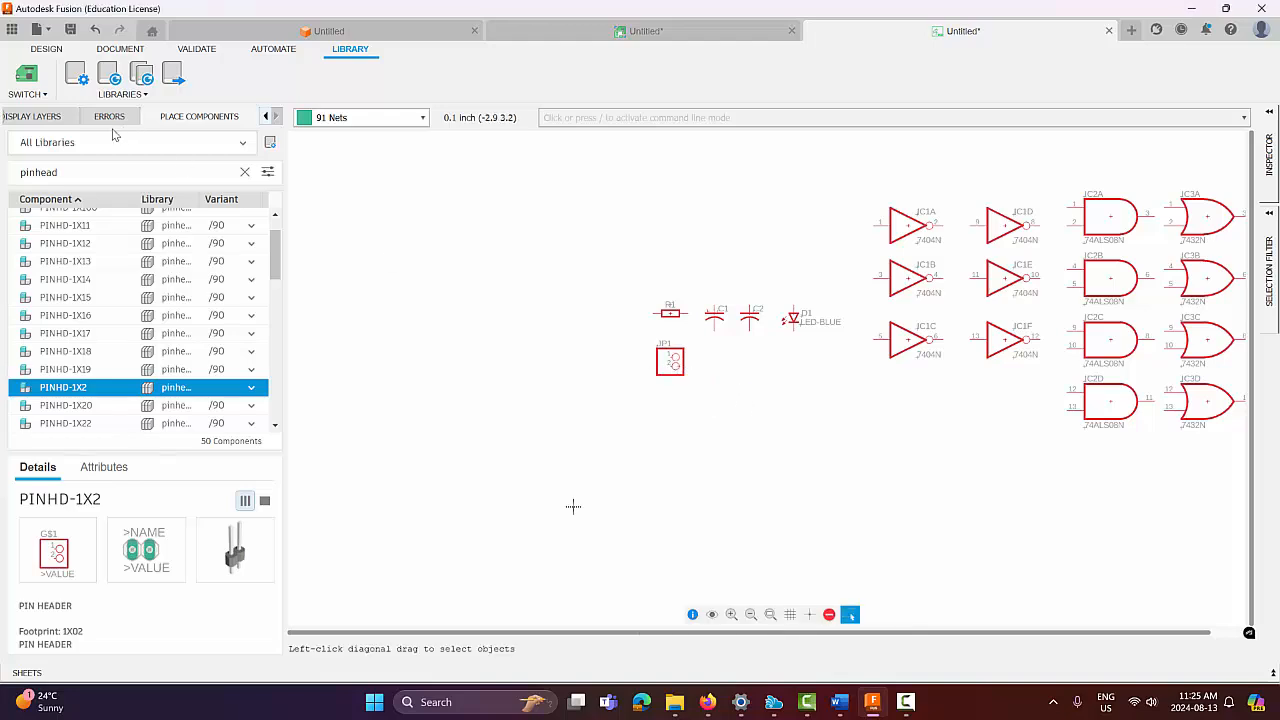
Search the components for "terminal" and choose the 282837-2 variant of the 2828XX-2 terminal block.
{"action": "double_click", "coordinate": [86, 177]}
{"action": "type", "text": "terminal"}
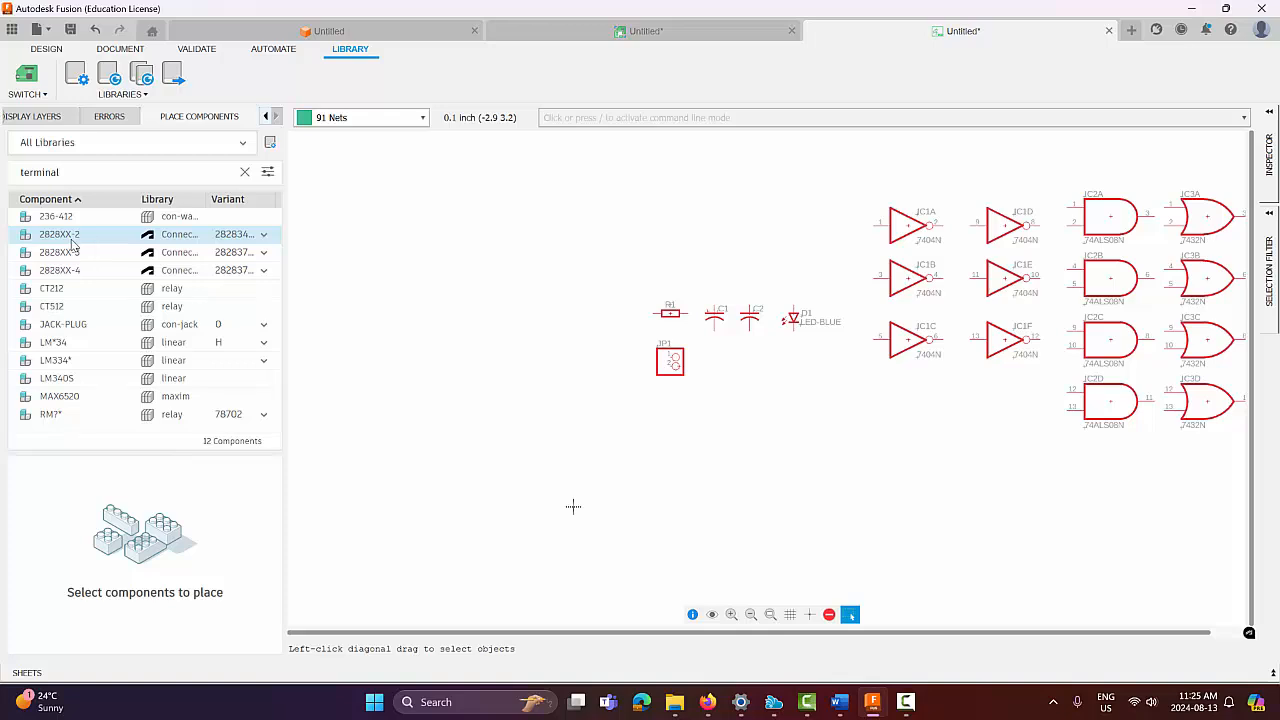
{"action": "left_click", "coordinate": [110, 240]}
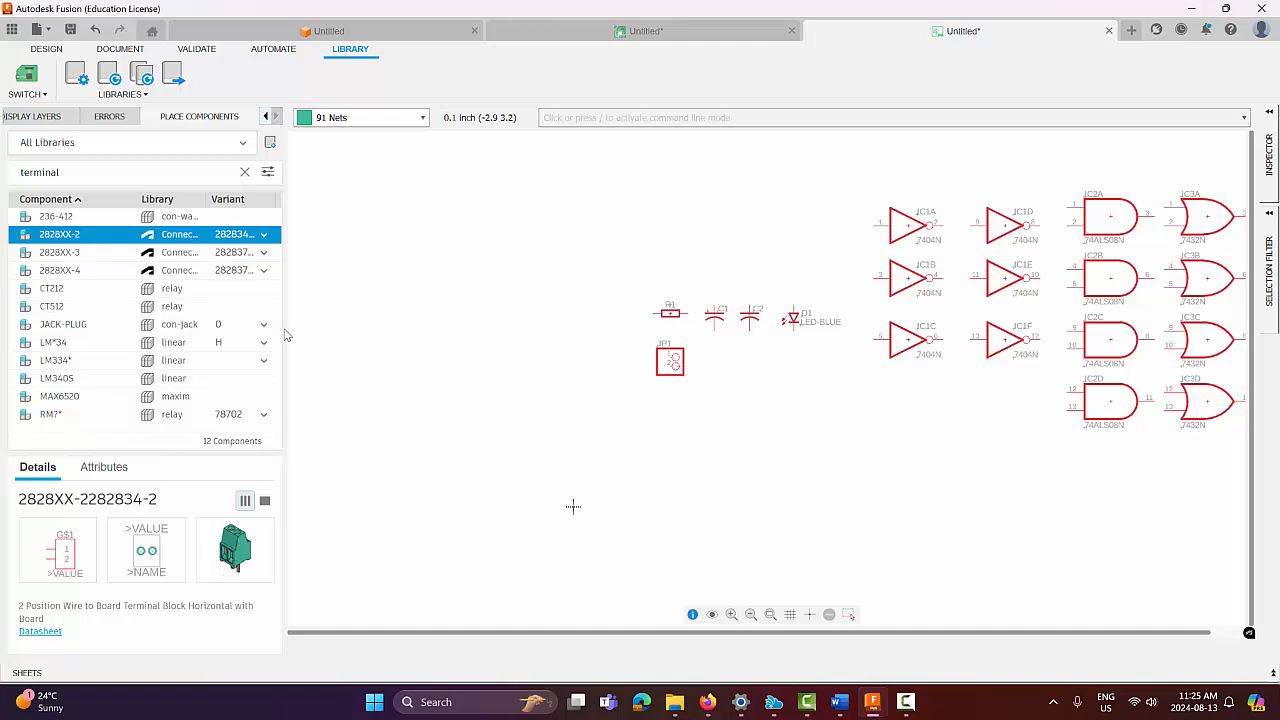
{"action": "left_click", "coordinate": [264, 236]}
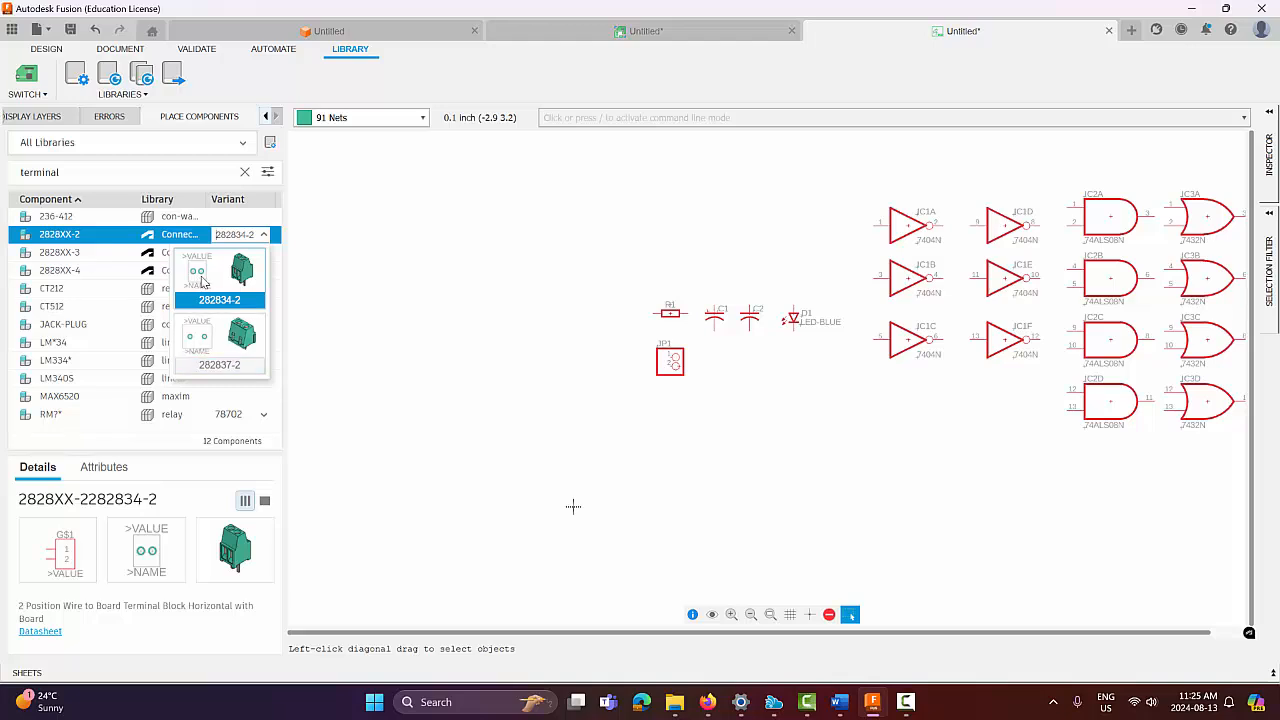
{"action": "left_click", "coordinate": [218, 349]}
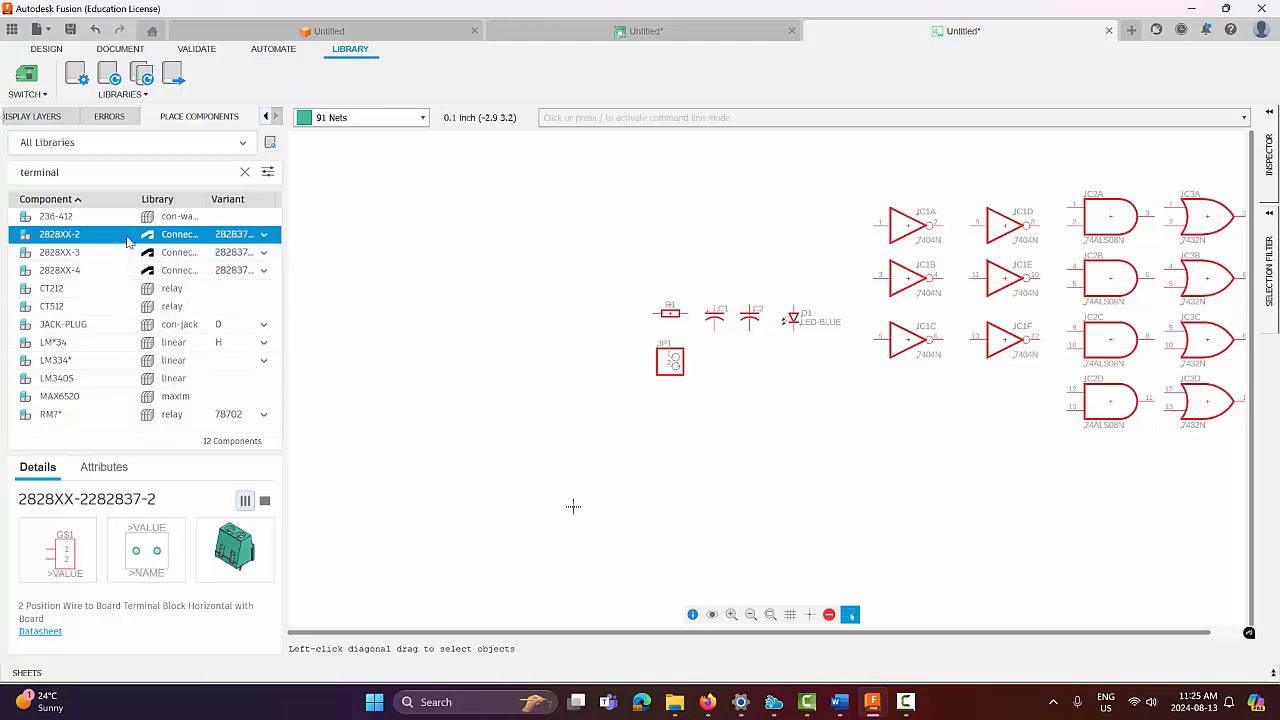
Place one 282837-2 terminal block to the right of pin header JP1 and end placement.
{"action": "left_click_drag", "start_coordinate": [406, 268], "coordinate": [740, 360]}
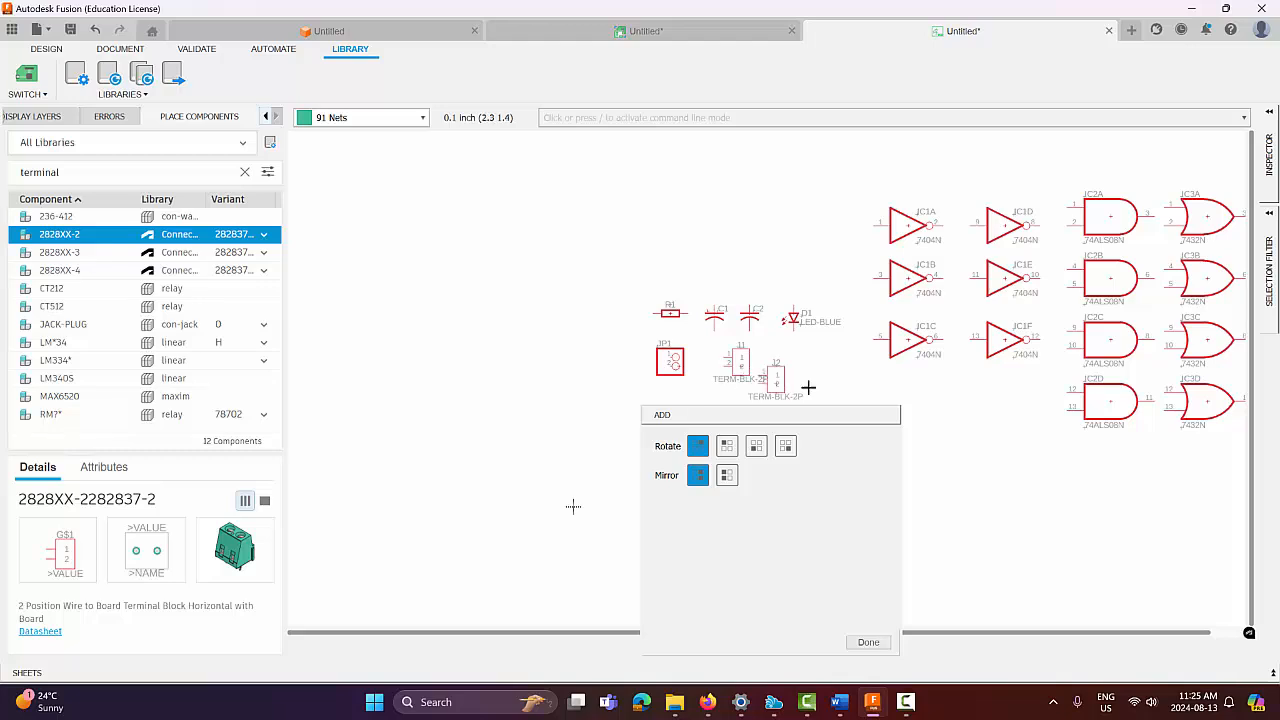
{"action": "key", "text": "Escape"}
{"action": "key", "text": "Escape"}
Search the components for "switch_mo" and place one SWITCH_MOMENTARY above resistor R1.
{"action": "left_click_drag", "start_coordinate": [86, 170], "coordinate": [4, 174]}
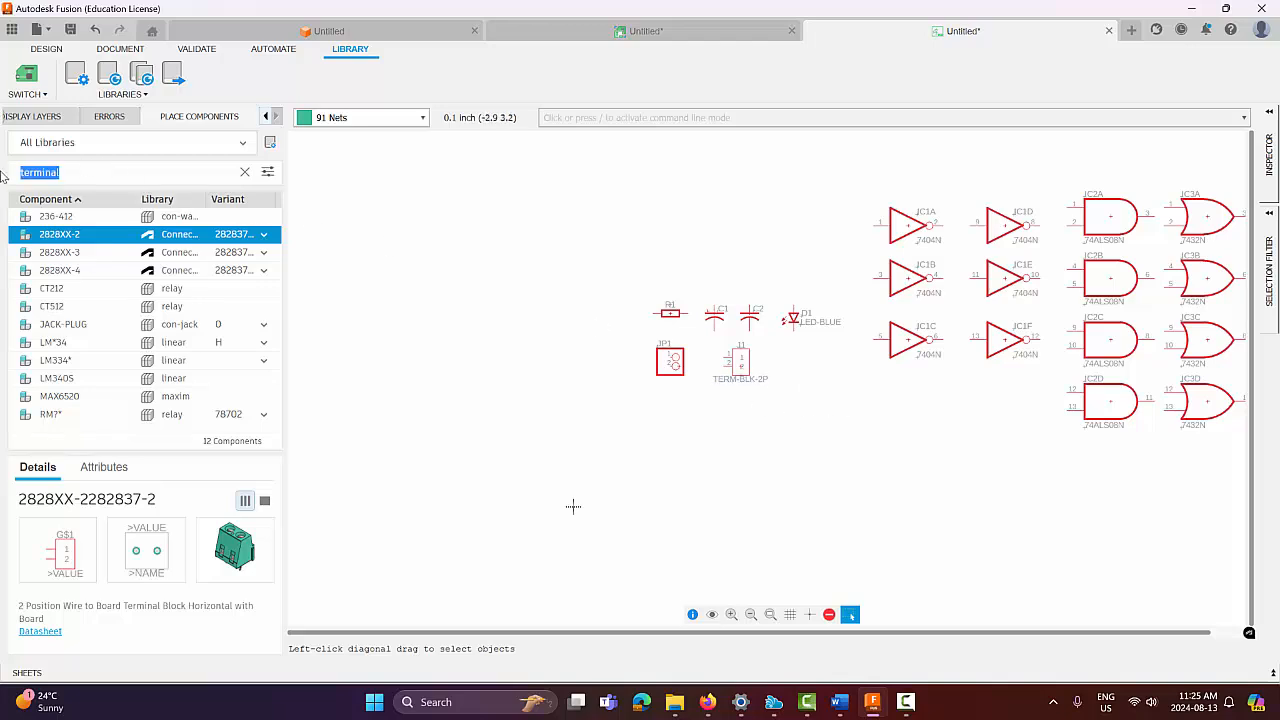
{"action": "type", "text": "switc"}
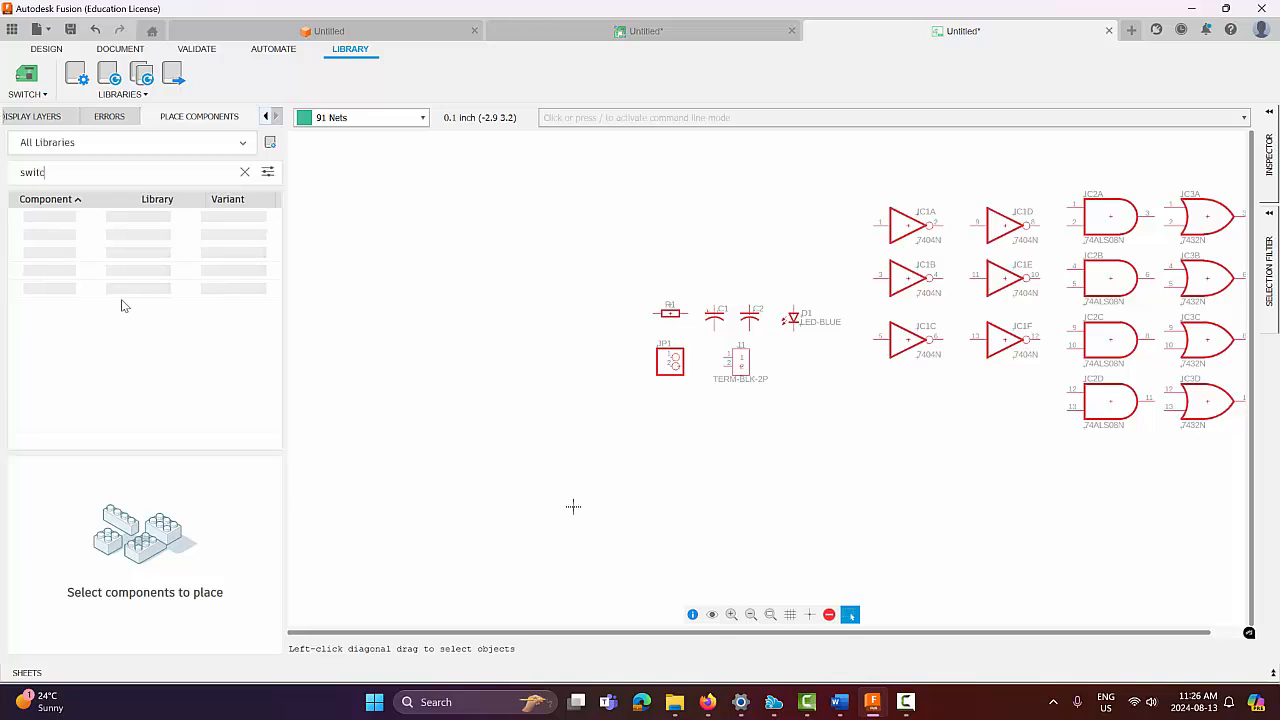
{"action": "type", "text": "h_m"}
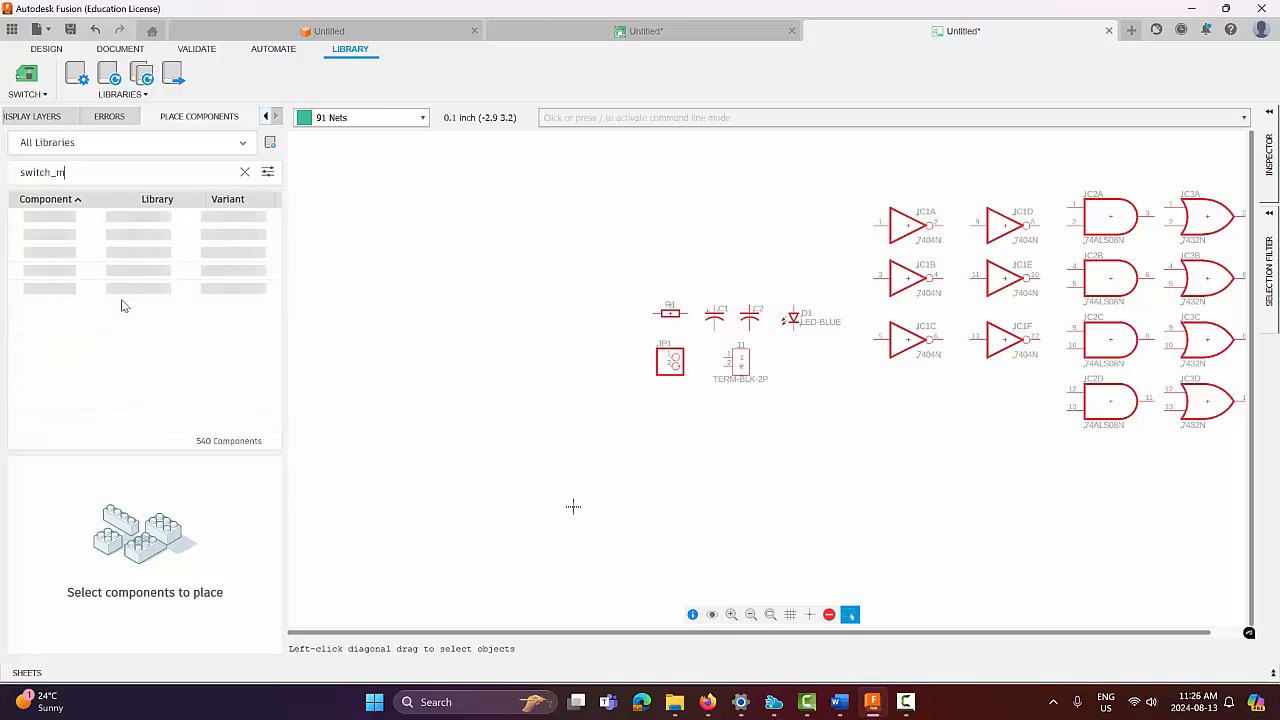
{"action": "type", "text": "o"}
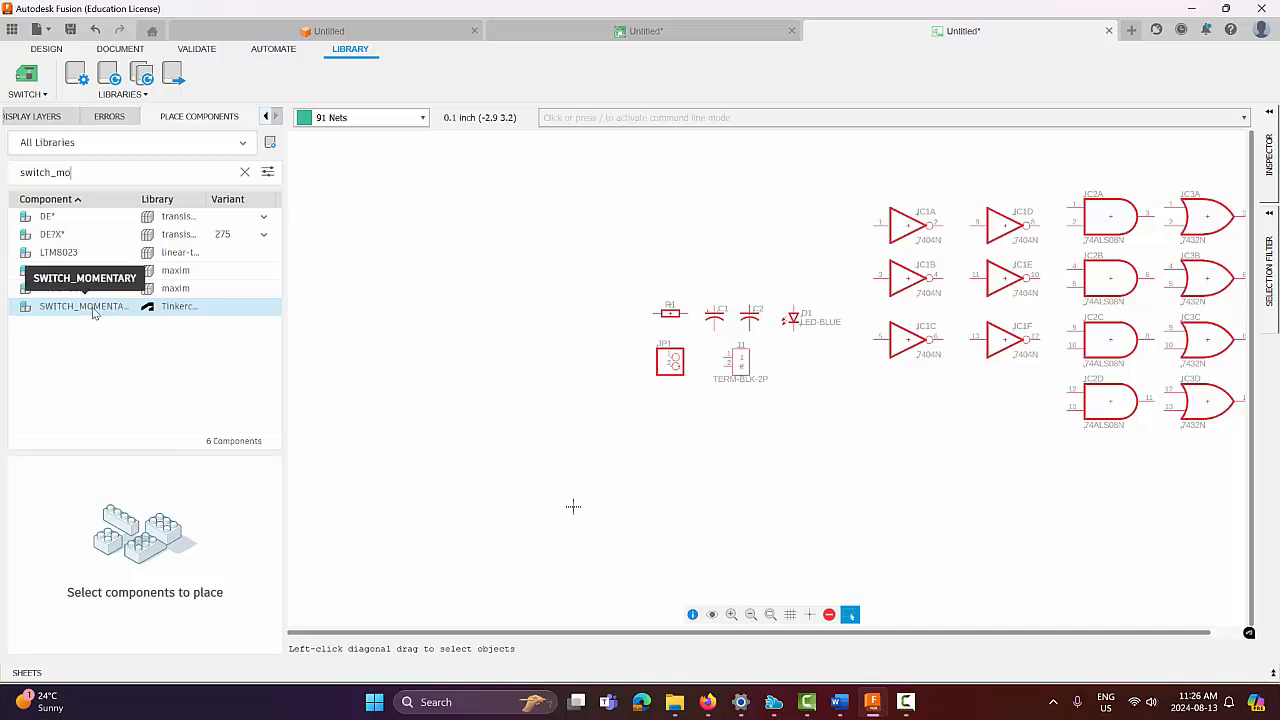
{"action": "left_click", "coordinate": [96, 311]}
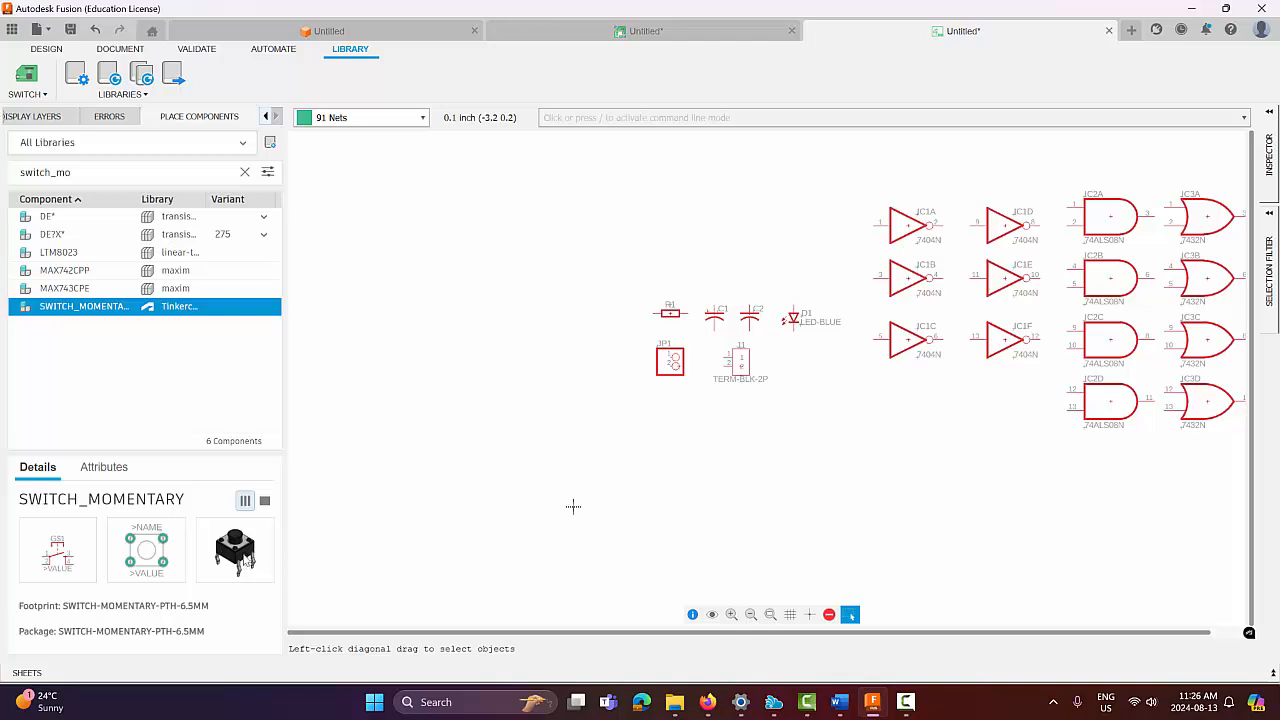
{"action": "double_click", "coordinate": [80, 310]}
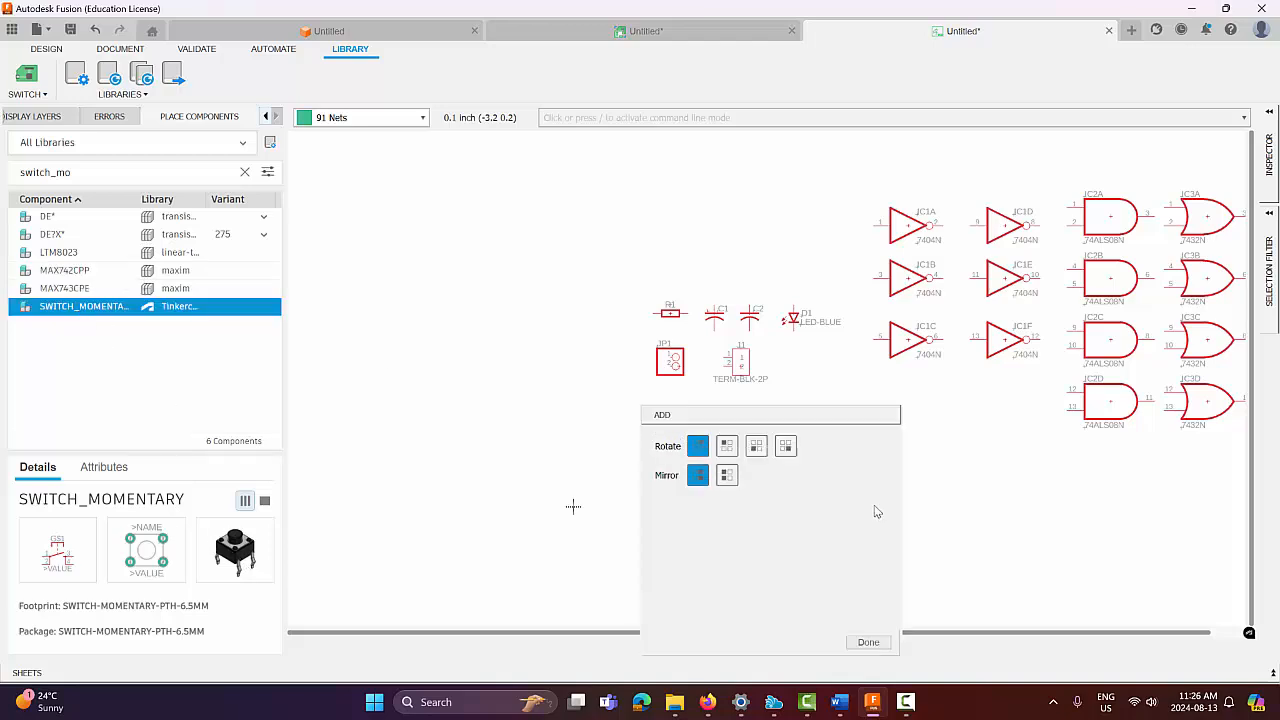
{"action": "left_click", "coordinate": [668, 222]}
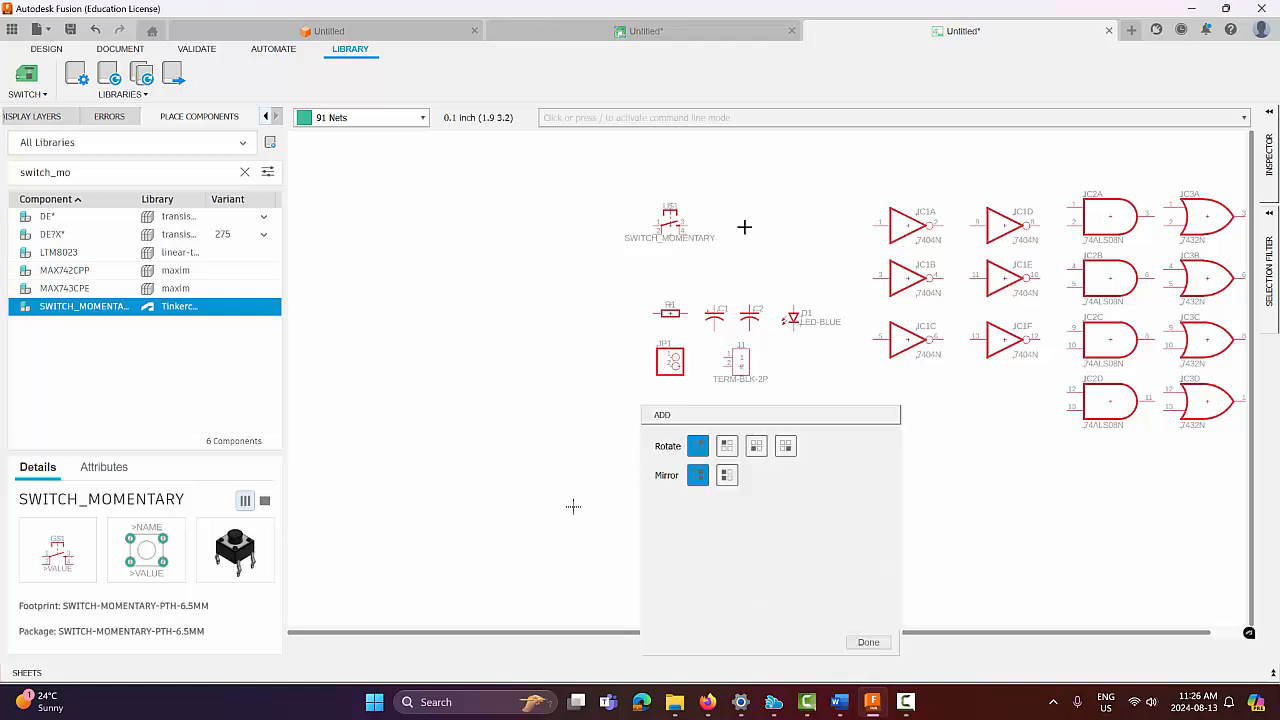
{"action": "key", "text": "Escape"}
Search the components for "dip" and place one SW_DIP-10 switch to the right of the momentary switch.
{"action": "left_click_drag", "start_coordinate": [90, 172], "coordinate": [2, 175]}
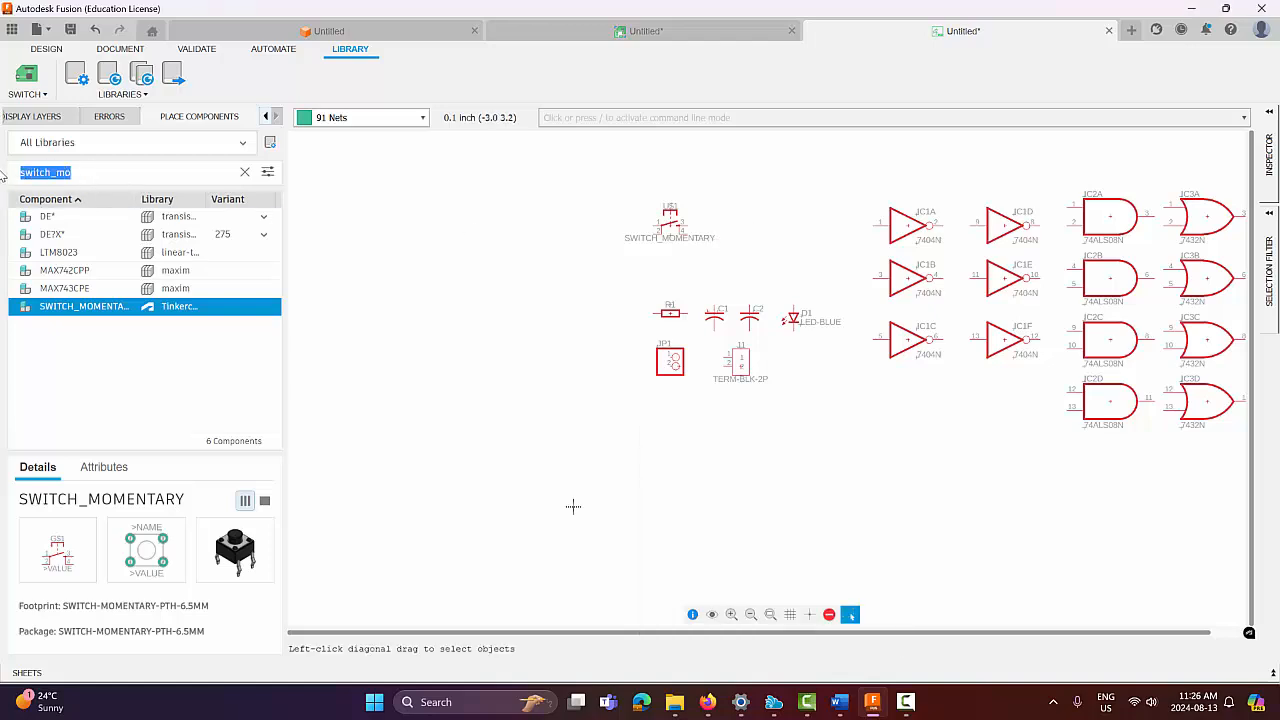
{"action": "type", "text": "dip"}
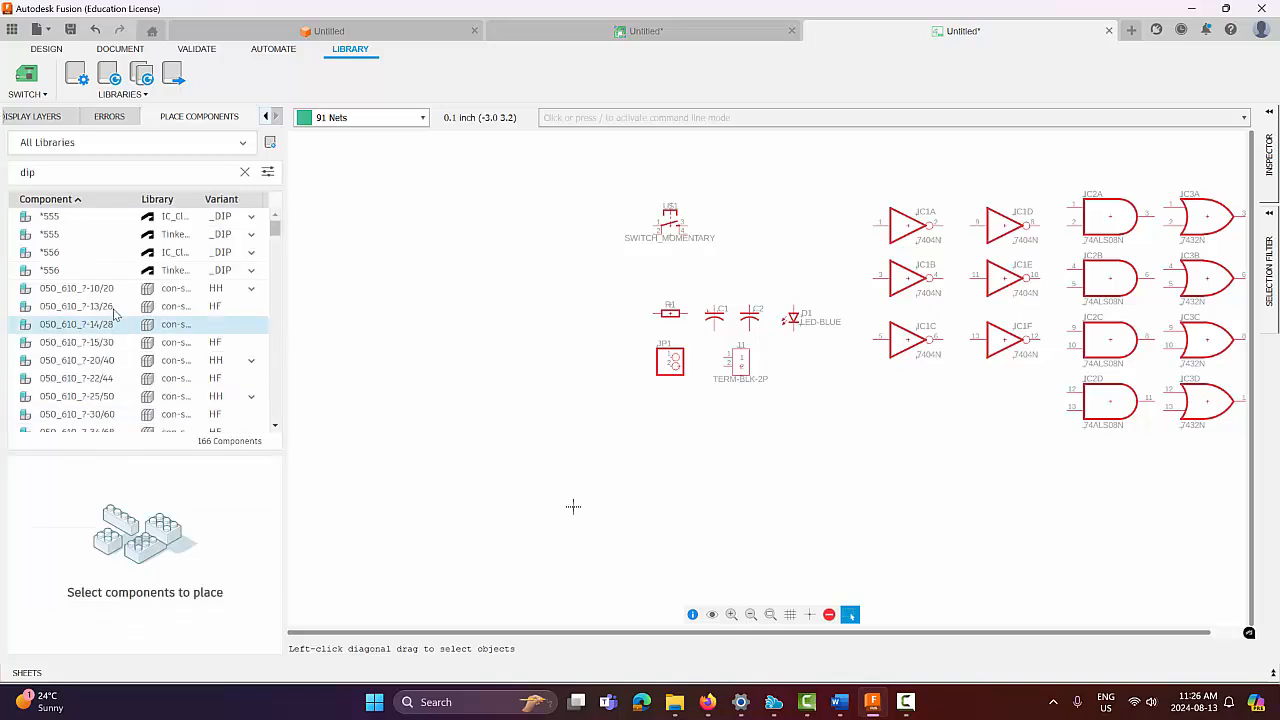
{"action": "scroll", "coordinate": [88, 298], "scroll_direction": "down", "scroll_amount": 10}
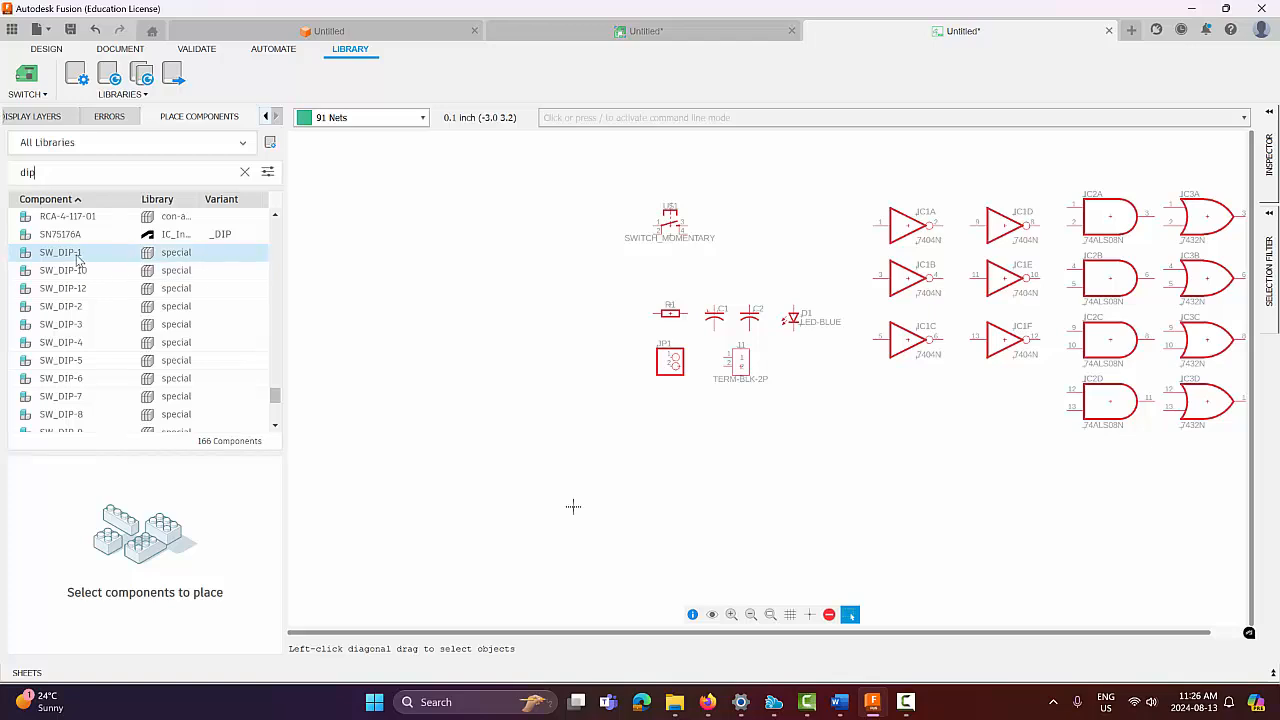
{"action": "left_click", "coordinate": [78, 255]}
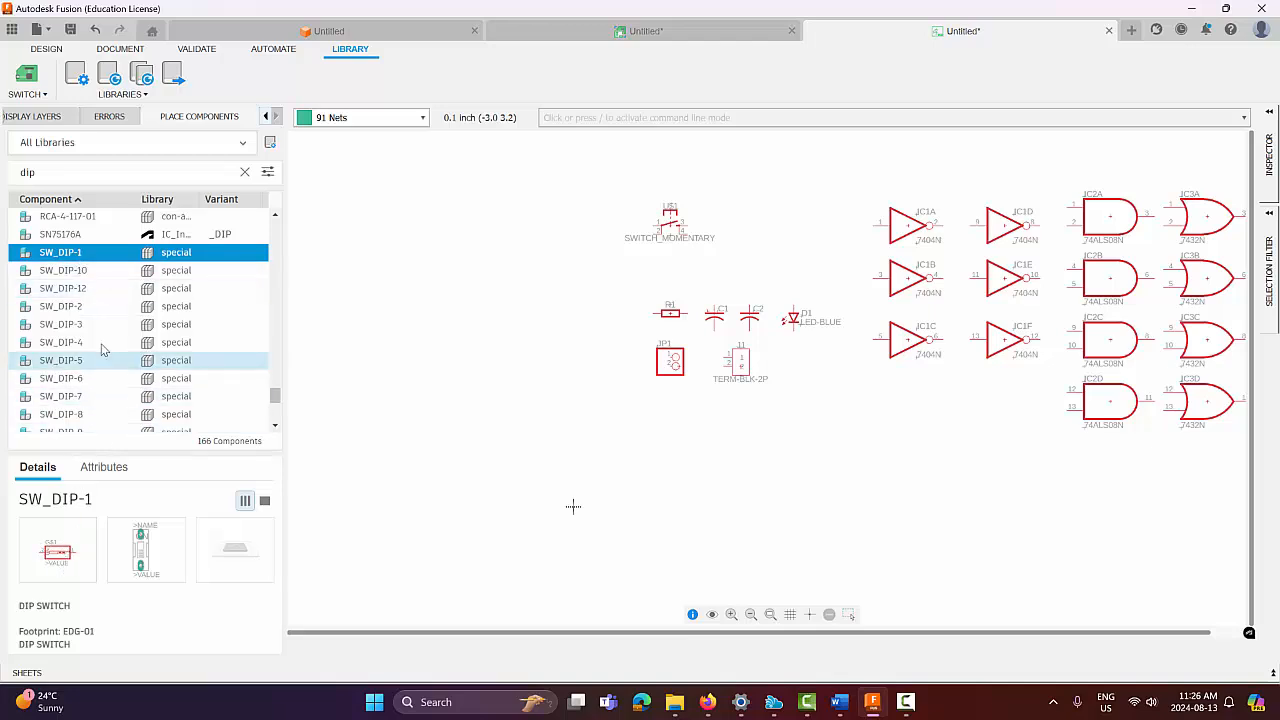
{"action": "left_click", "coordinate": [100, 276]}
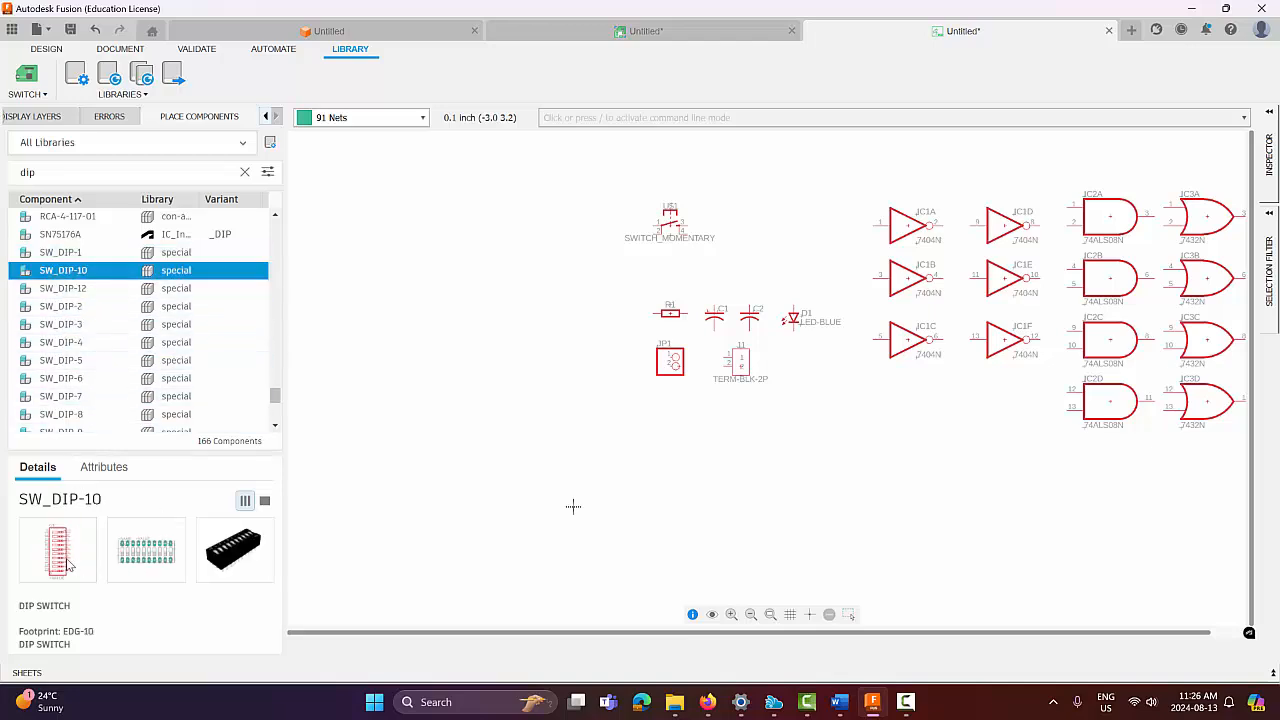
{"action": "double_click", "coordinate": [63, 270]}
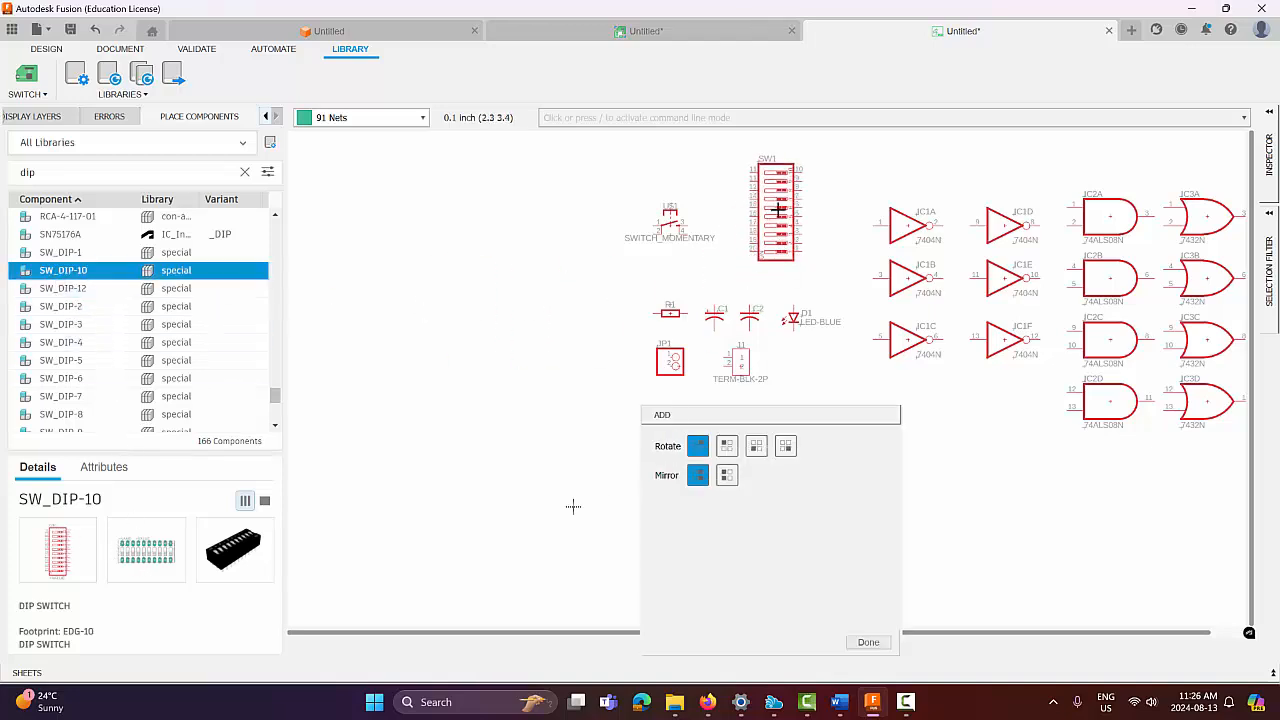
{"action": "left_click", "coordinate": [778, 210]}
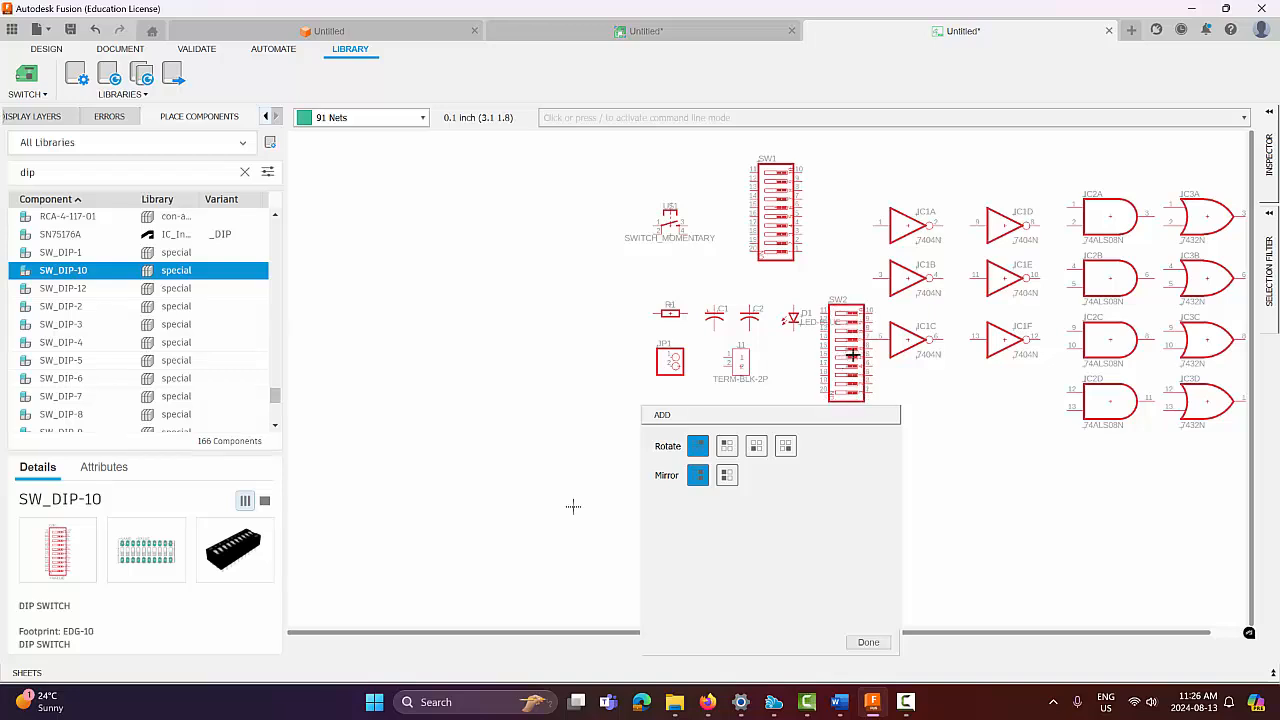
{"action": "key", "text": "Escape"}
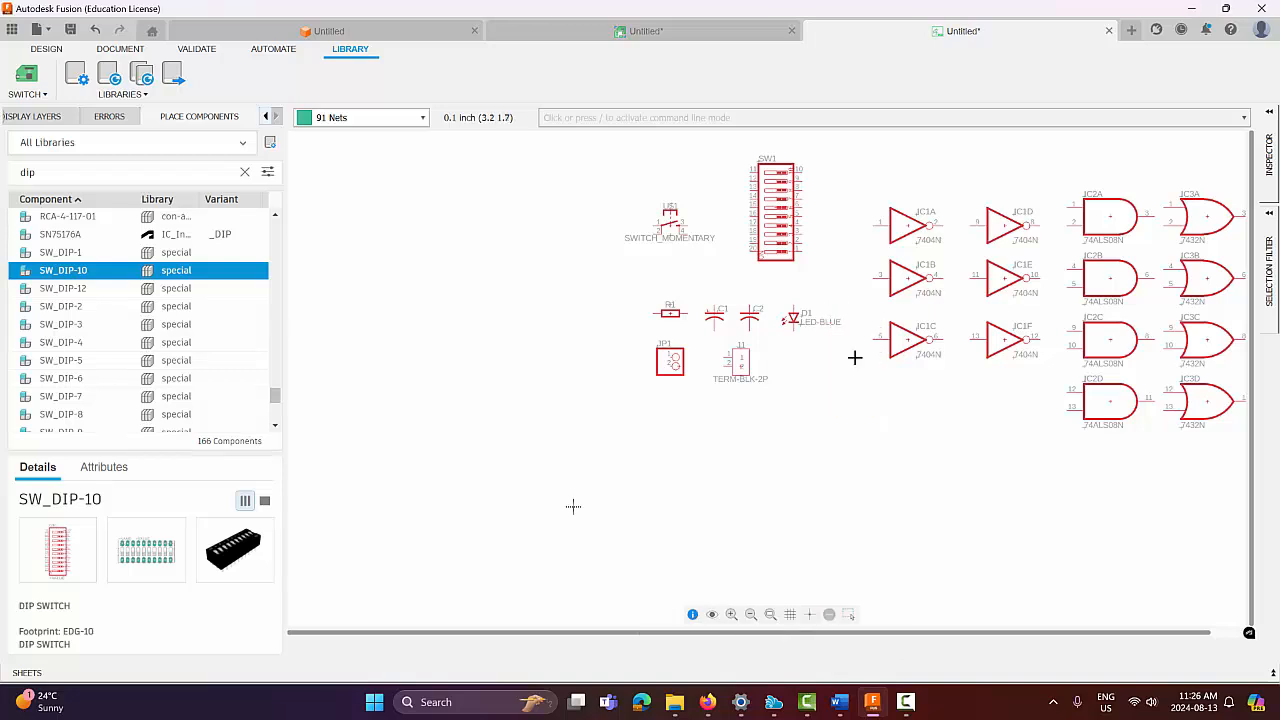
Search the components for "vcc" and choose the VCC-CIRCLE supply symbol from the Power library.
{"action": "left_click_drag", "start_coordinate": [57, 171], "coordinate": [5, 187]}
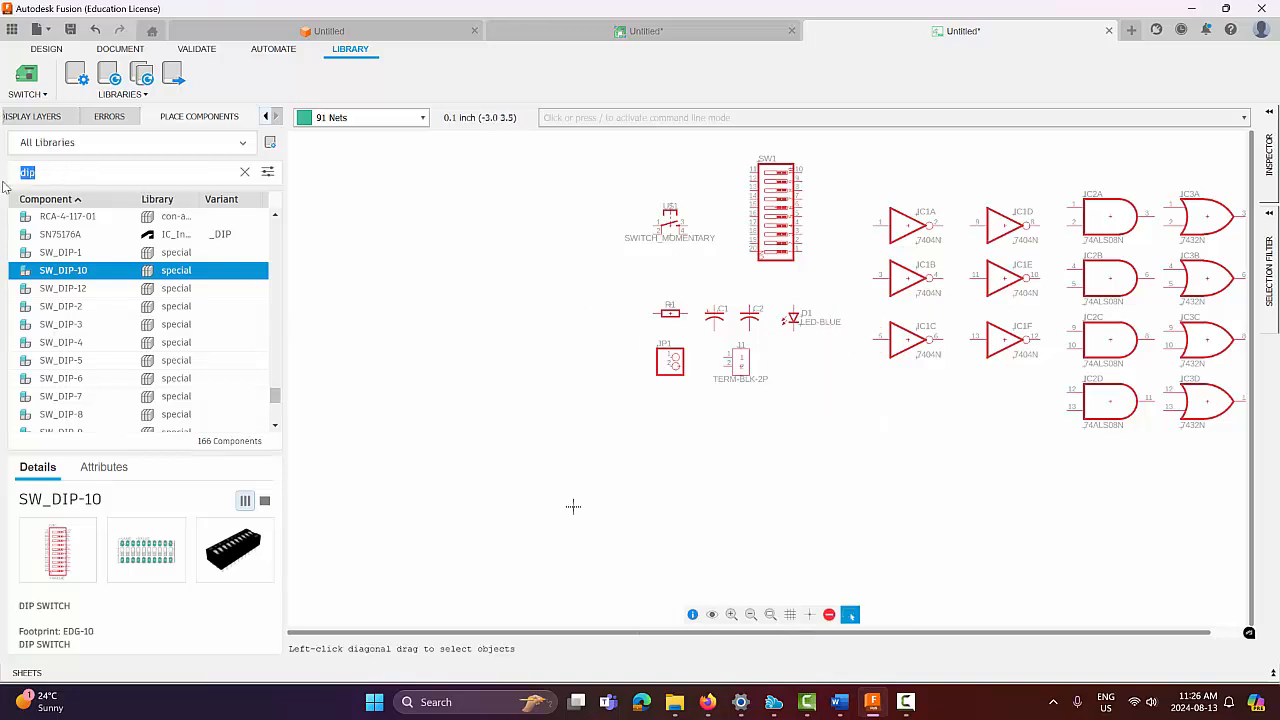
{"action": "type", "text": "vcc"}
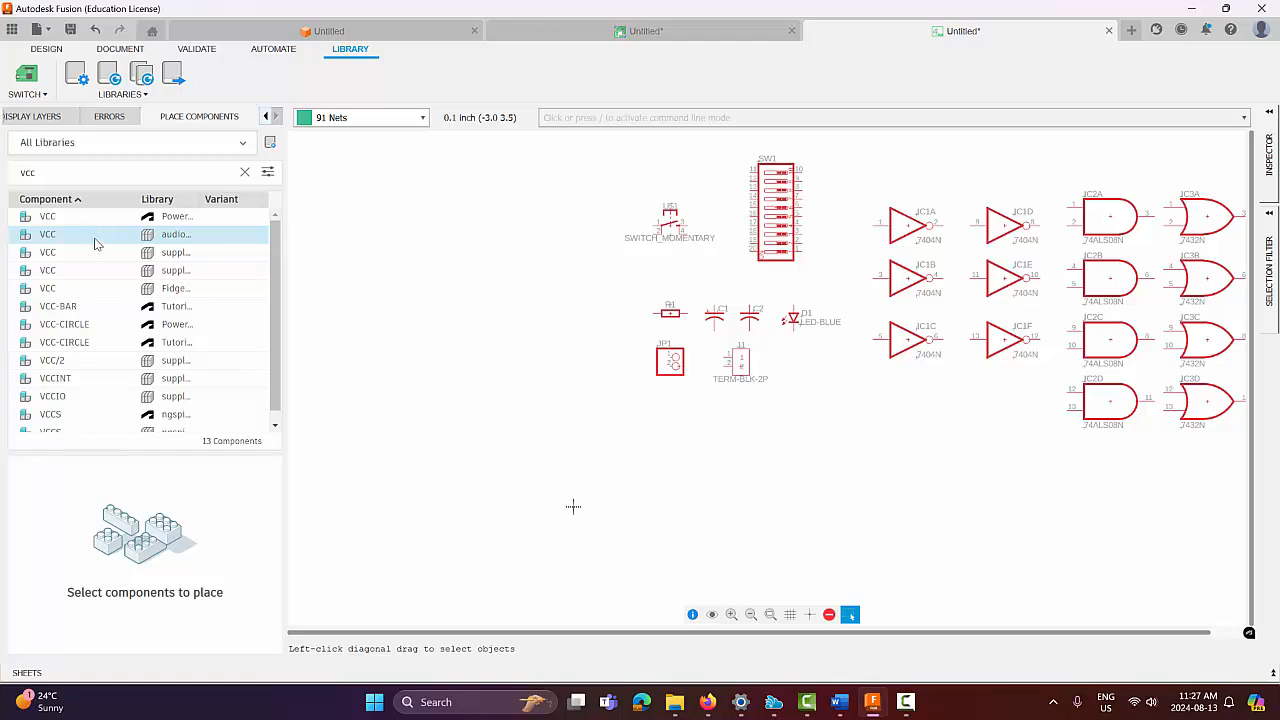
{"action": "left_click", "coordinate": [87, 331]}
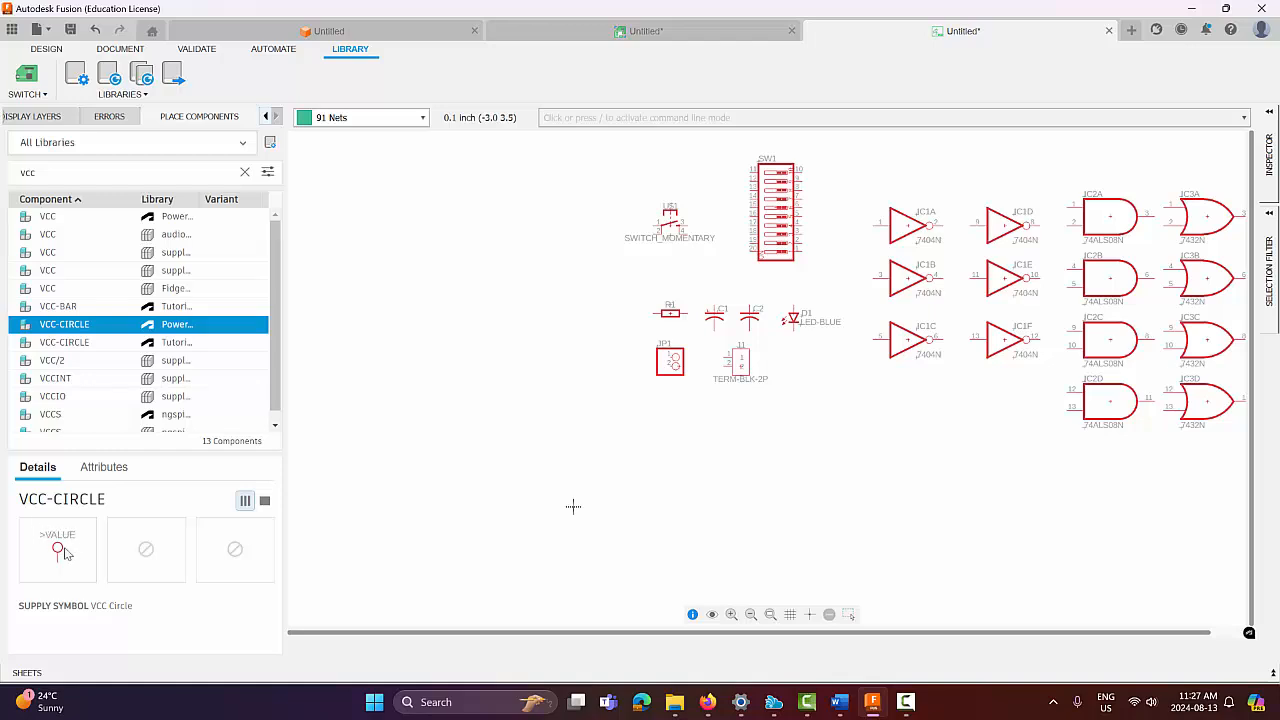
Place one VCC-CIRCLE symbol above and left of resistor R1 with the value +5V.
{"action": "double_click", "coordinate": [99, 324]}
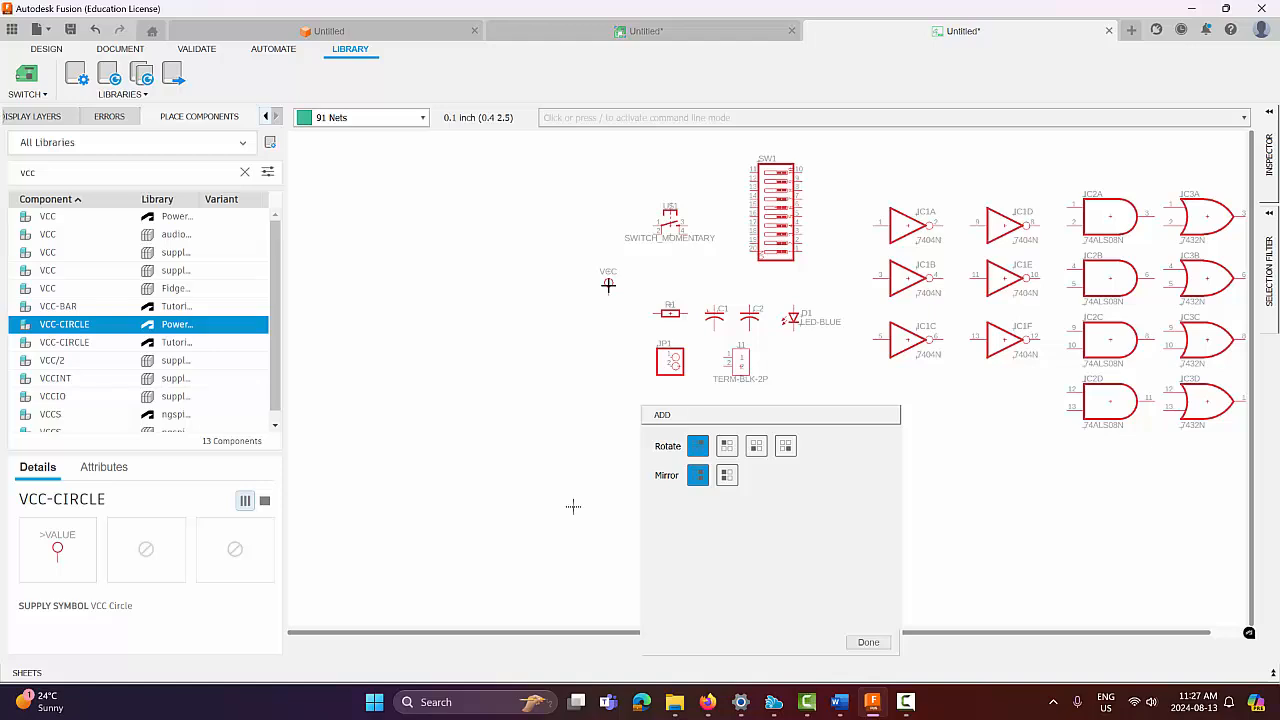
{"action": "left_click", "coordinate": [608, 285]}
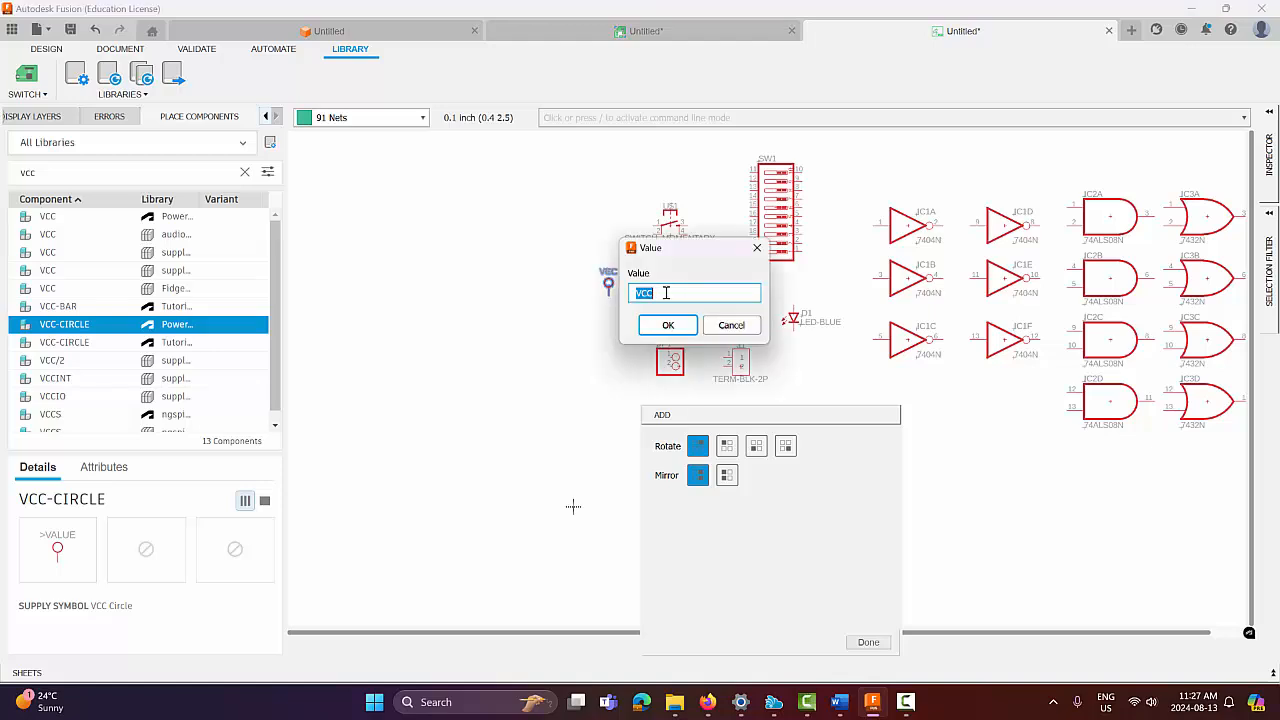
{"action": "type", "text": "+5V"}
{"action": "key", "text": "Return"}
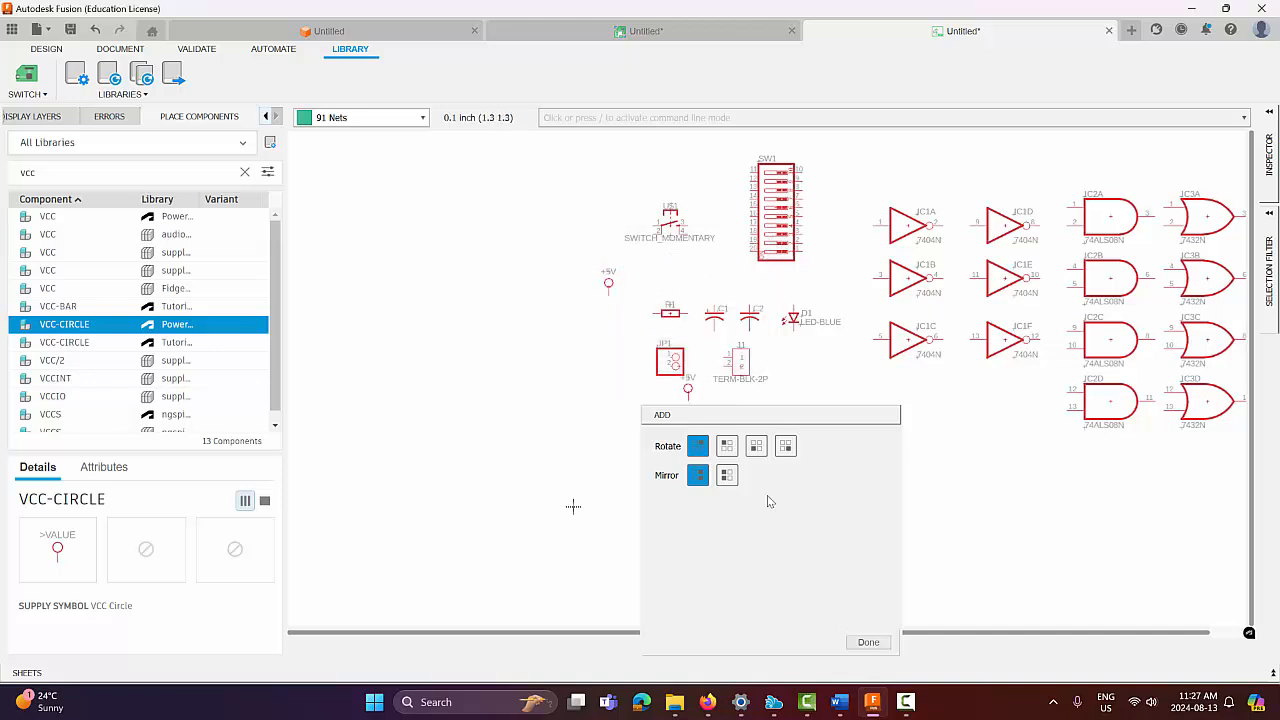
{"action": "key", "text": "Escape"}
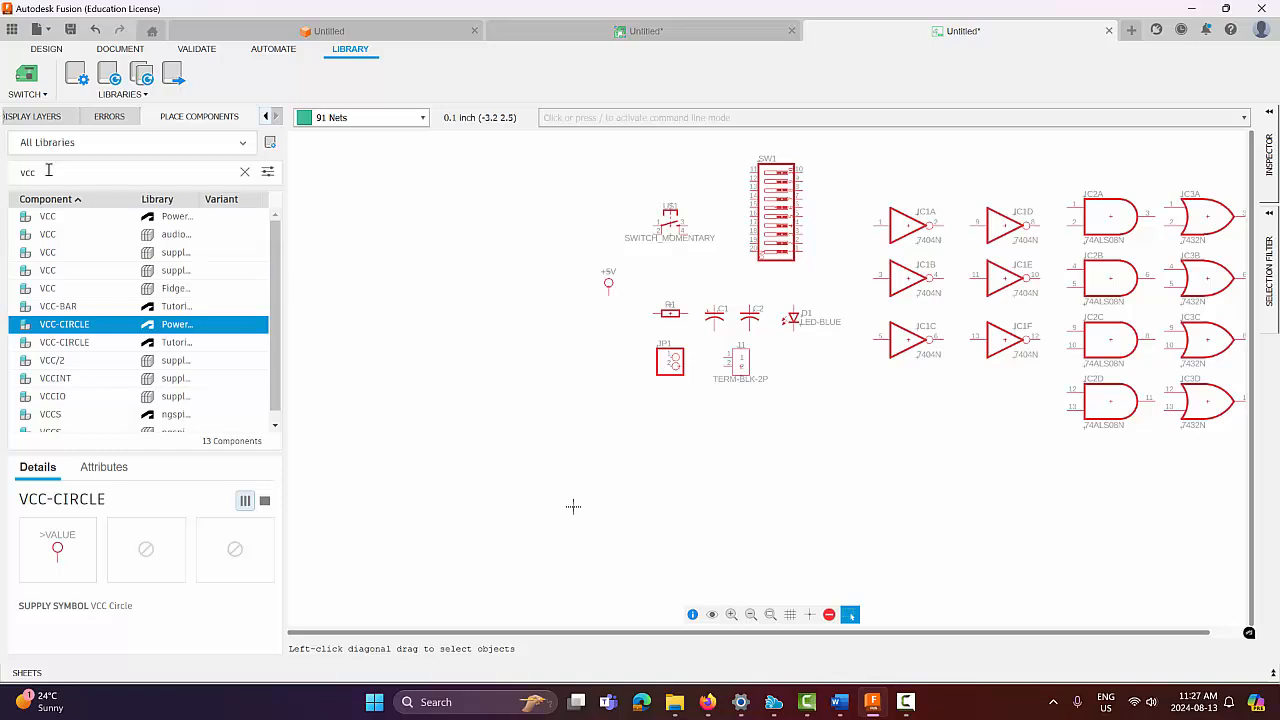
Search the components for "gnd" and choose the GND-BAR supply symbol from the Power library.
{"action": "left_click_drag", "start_coordinate": [49, 169], "coordinate": [2, 175]}
{"action": "type", "text": "gnd"}
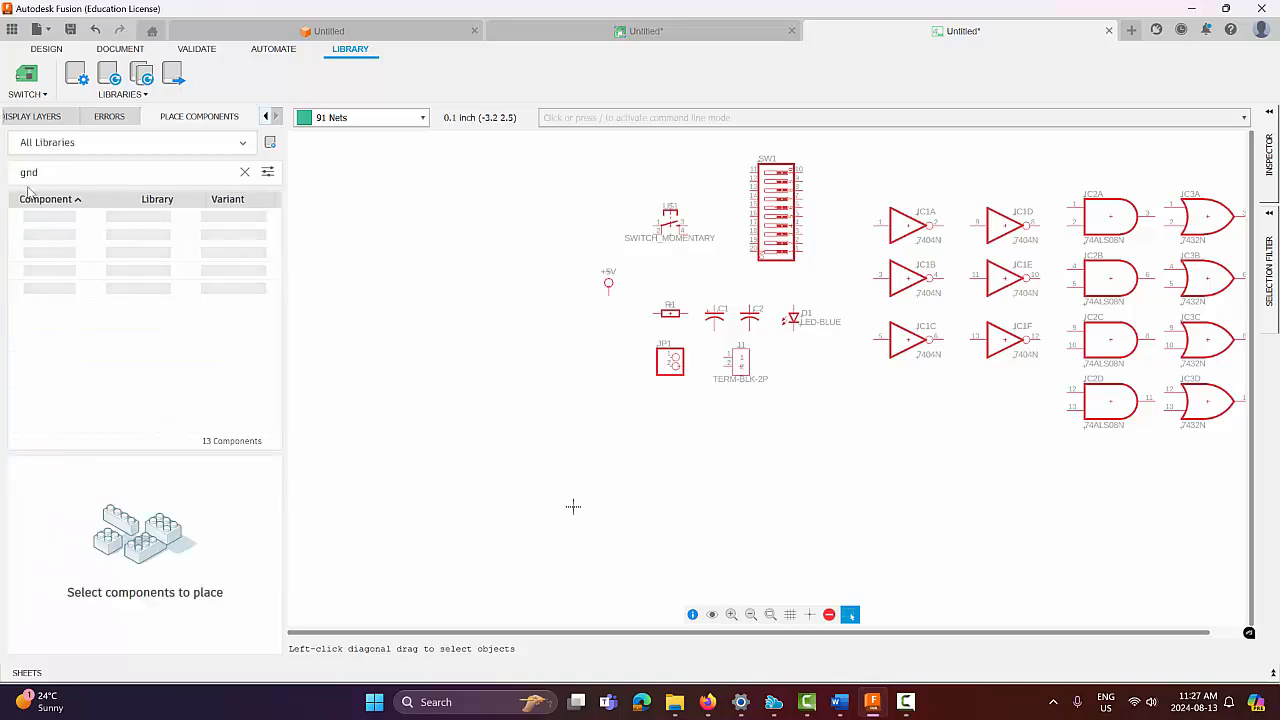
{"action": "scroll", "coordinate": [130, 318], "scroll_direction": "down", "scroll_amount": 4}
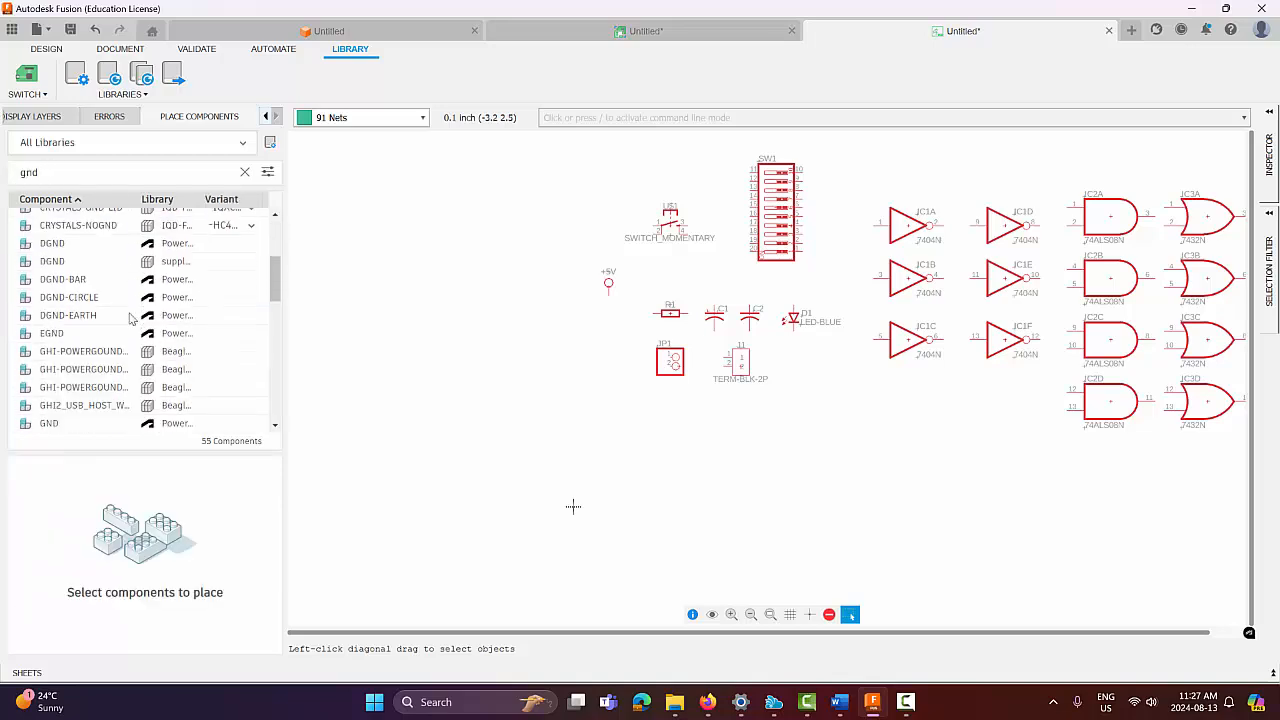
{"action": "scroll", "coordinate": [128, 318], "scroll_direction": "down", "scroll_amount": 2}
{"action": "scroll", "coordinate": [120, 318], "scroll_direction": "down", "scroll_amount": 3}
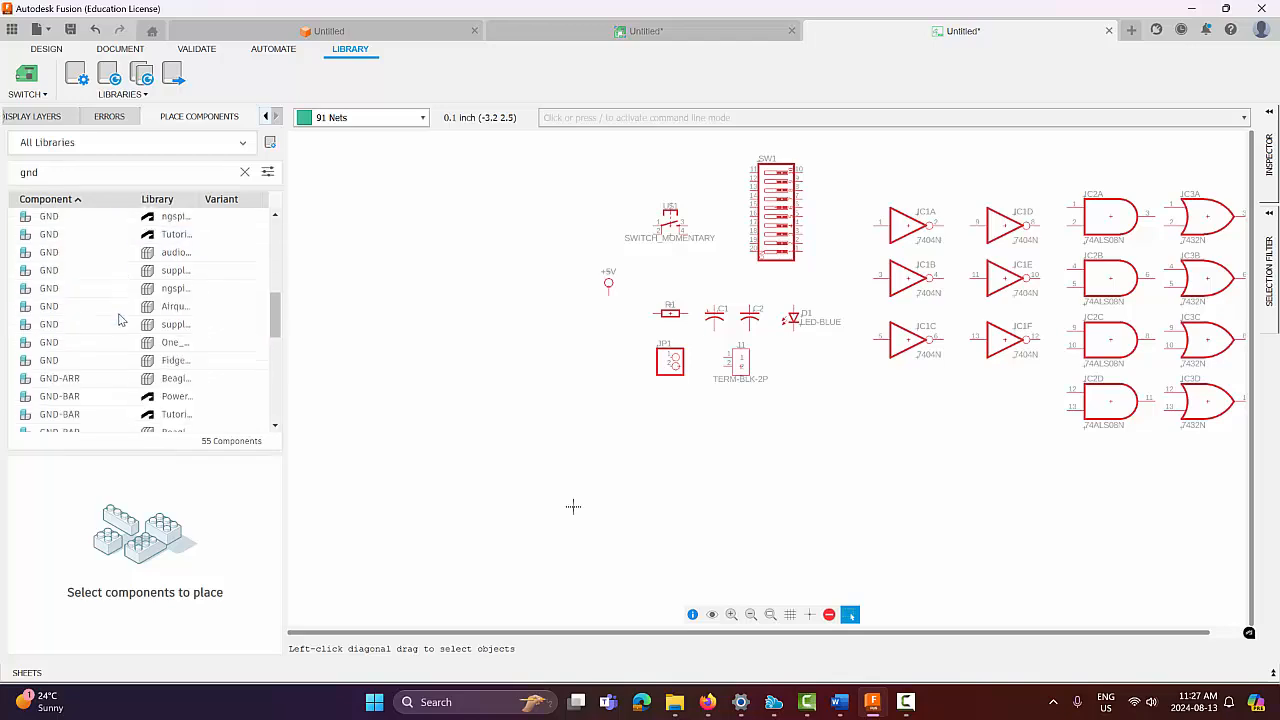
{"action": "left_click", "coordinate": [84, 400]}
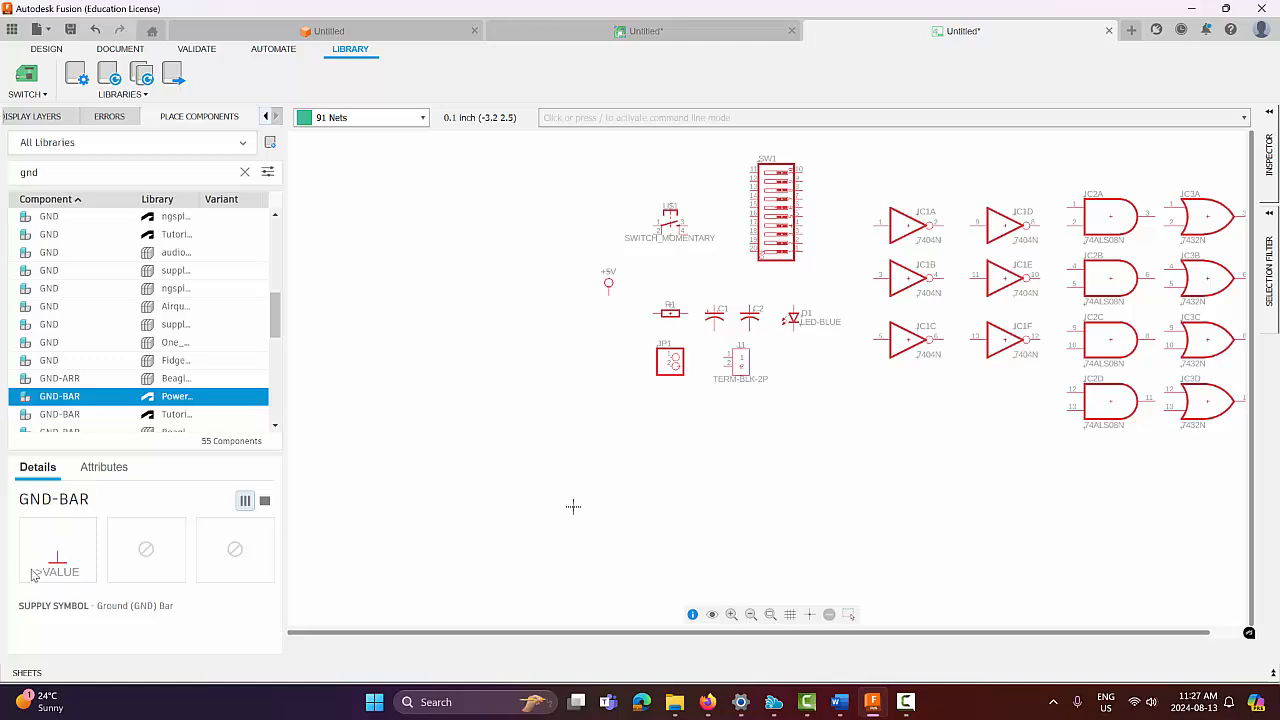
Place one GND-BAR symbol just right of the +5V symbol, keep the value GND, and end placement.
{"action": "double_click", "coordinate": [86, 398]}
{"action": "left_click", "coordinate": [638, 291]}
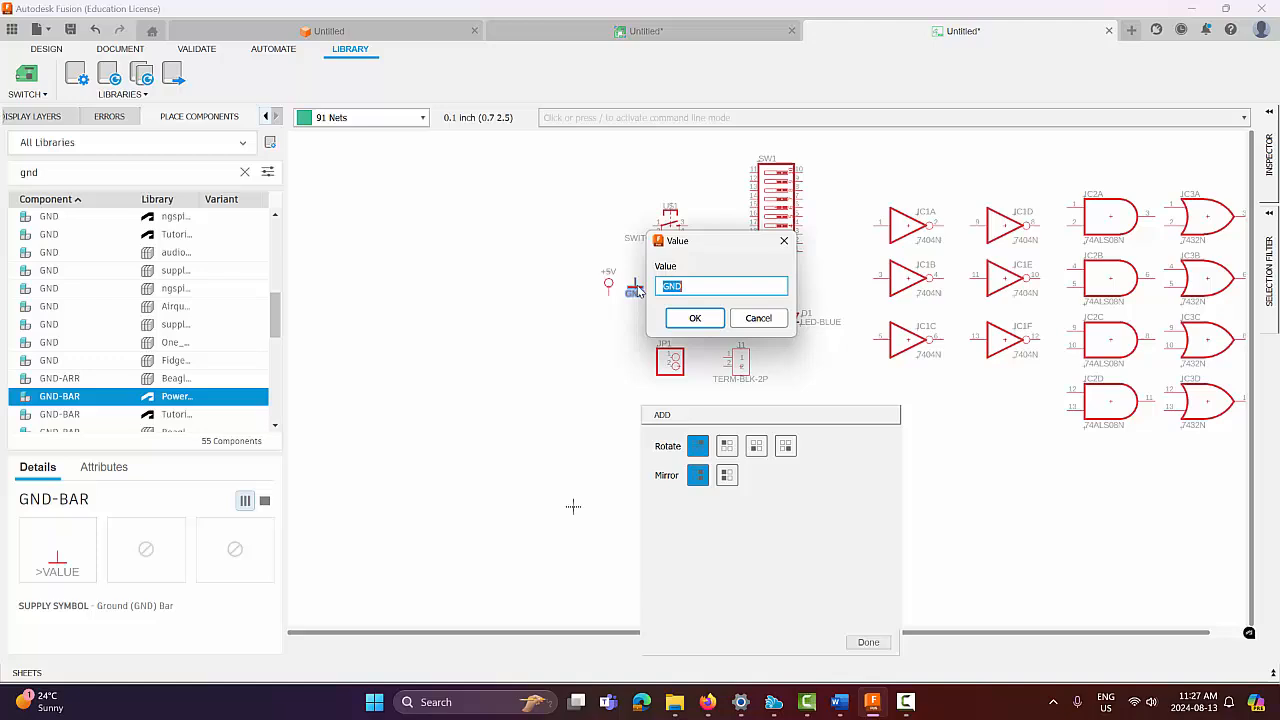
{"action": "left_click", "coordinate": [695, 318]}
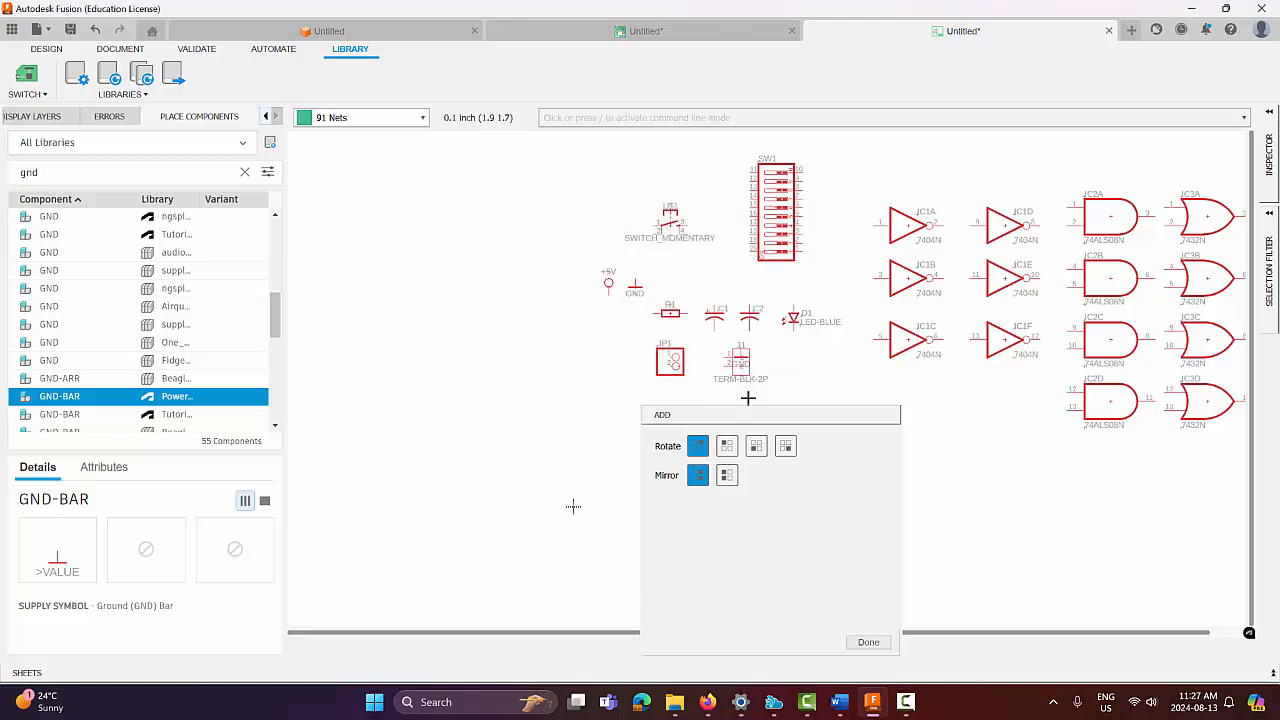
{"action": "left_click", "coordinate": [868, 642]}
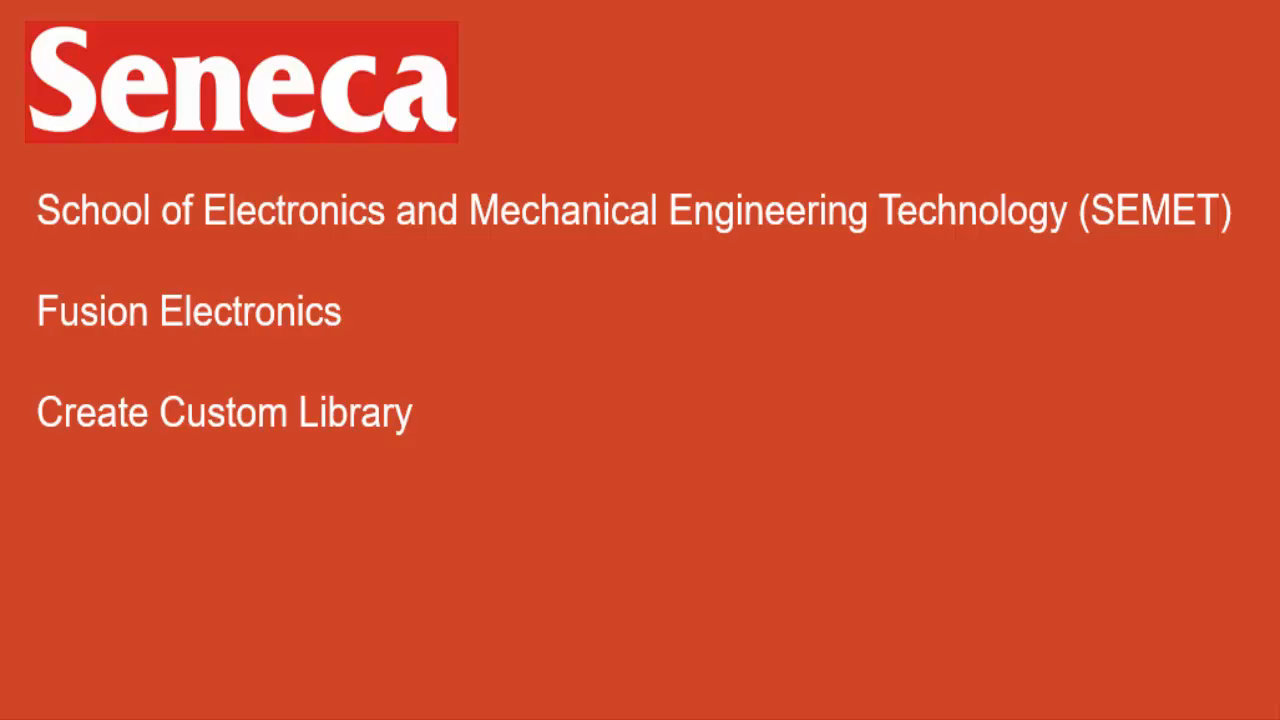
Create a new electronics library and save it as CustomLibrary in the CAD266 location.
{"action": "left_click", "coordinate": [47, 31]}
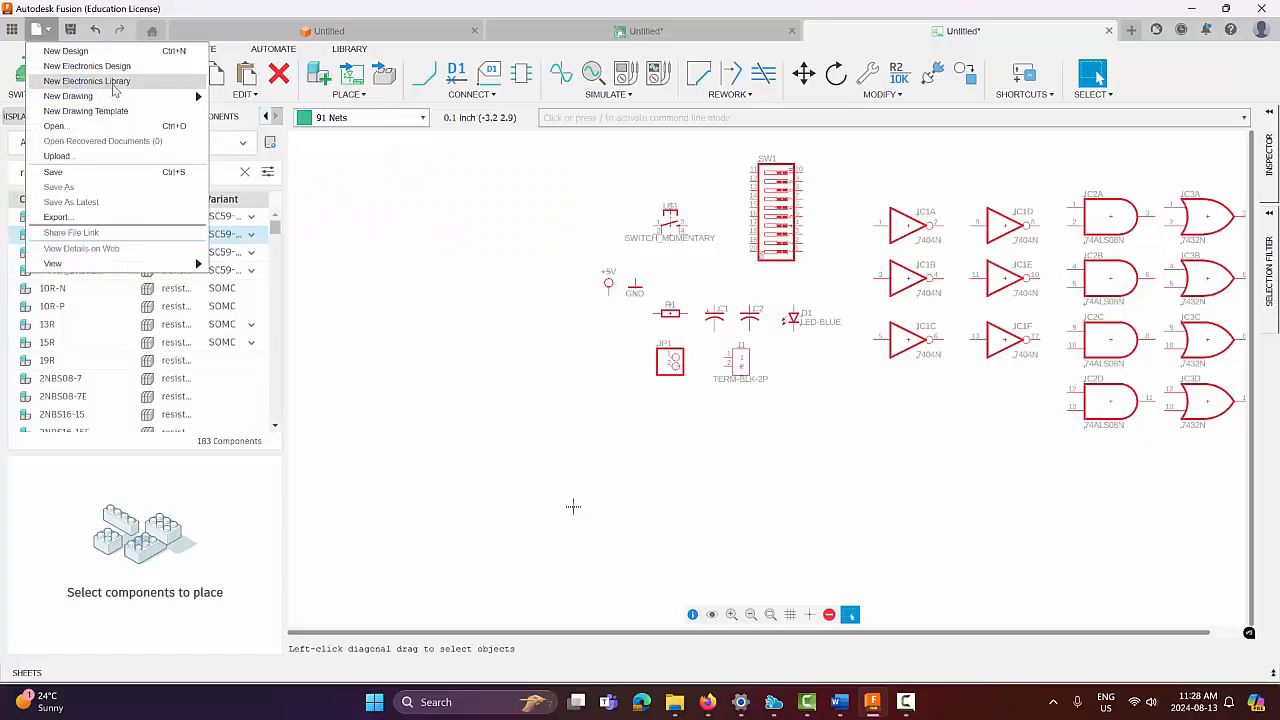
{"action": "left_click", "coordinate": [113, 83]}
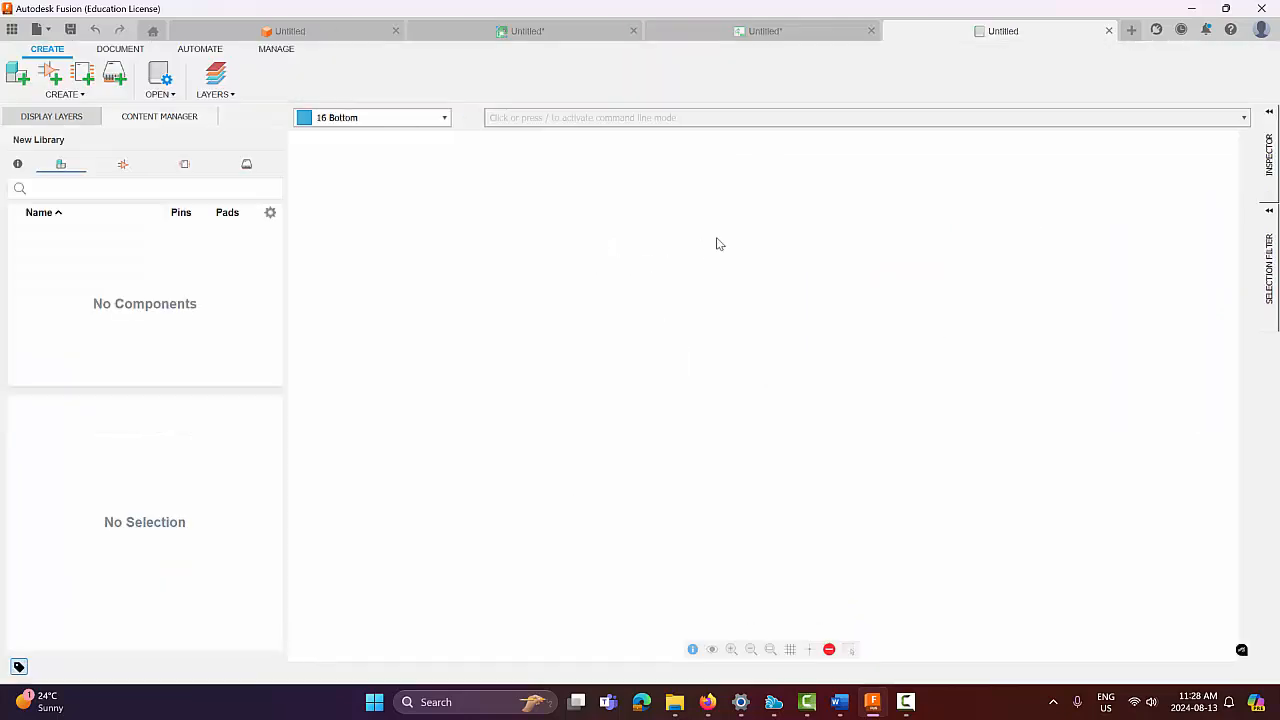
{"action": "left_click", "coordinate": [44, 30]}
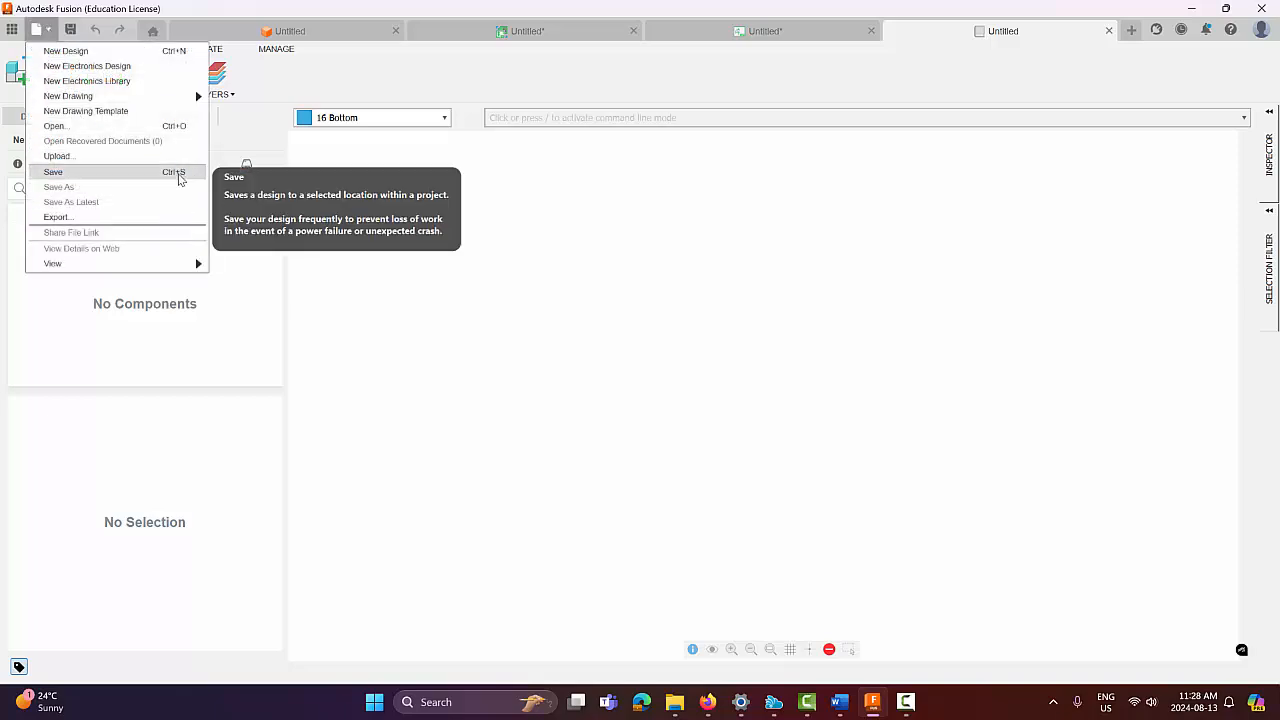
{"action": "left_click", "coordinate": [181, 174]}
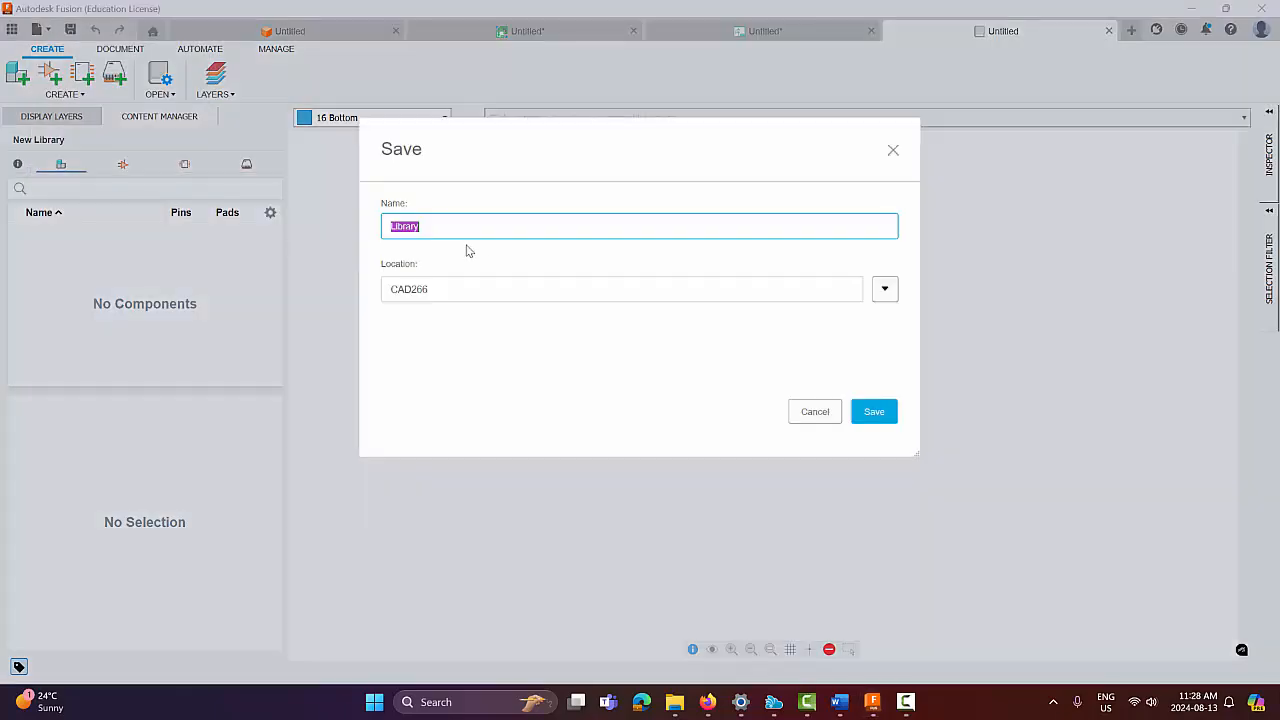
{"action": "type", "text": "Custom"}
{"action": "left_click", "coordinate": [884, 417]}
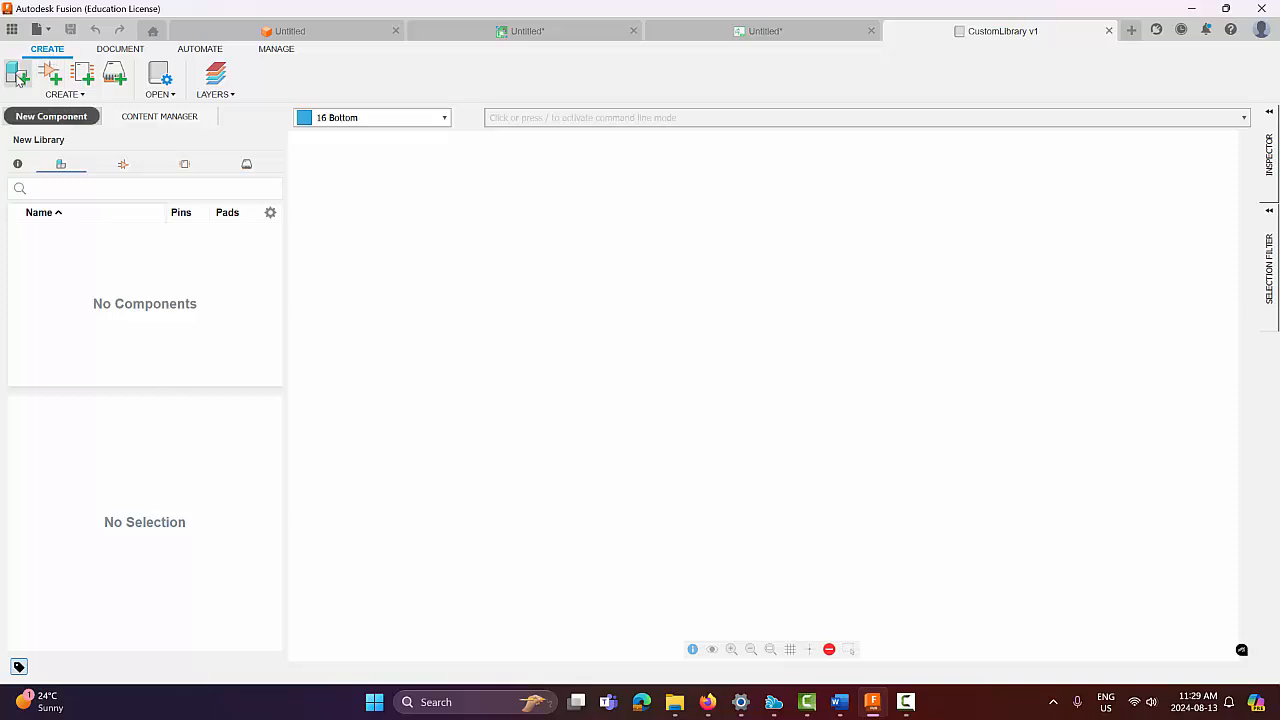
Search for "vcc" and import the VCC-CIRCLE component from the Power_Symbols library into the custom library.
{"action": "left_click", "coordinate": [16, 78]}
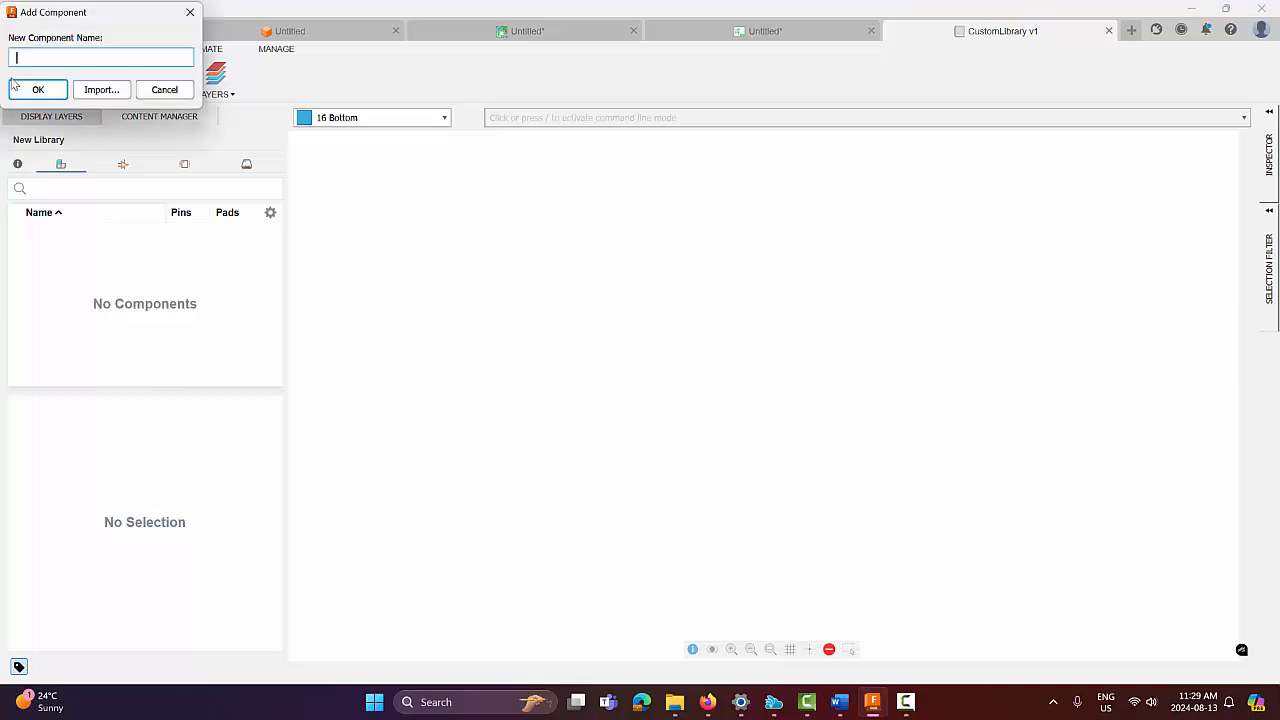
{"action": "left_click", "coordinate": [102, 95]}
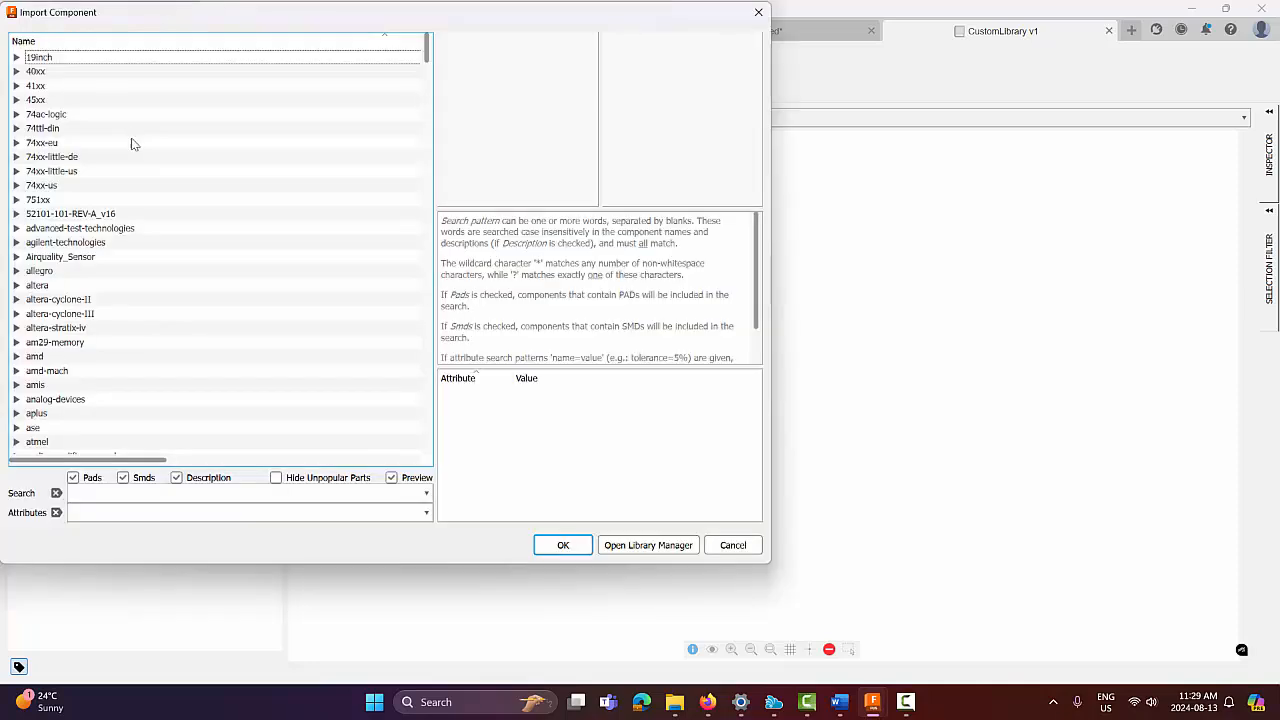
{"action": "left_click", "coordinate": [94, 491]}
{"action": "type", "text": "vc"}
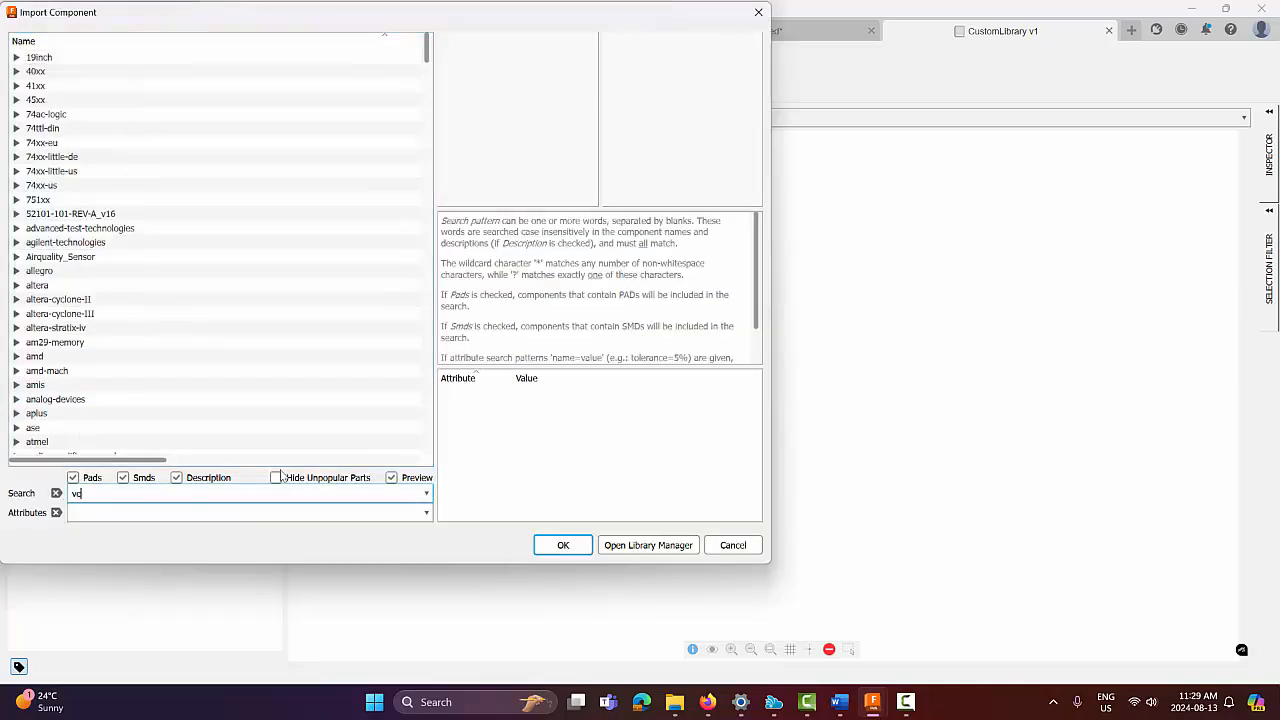
{"action": "type", "text": "c"}
{"action": "key", "text": "Return"}
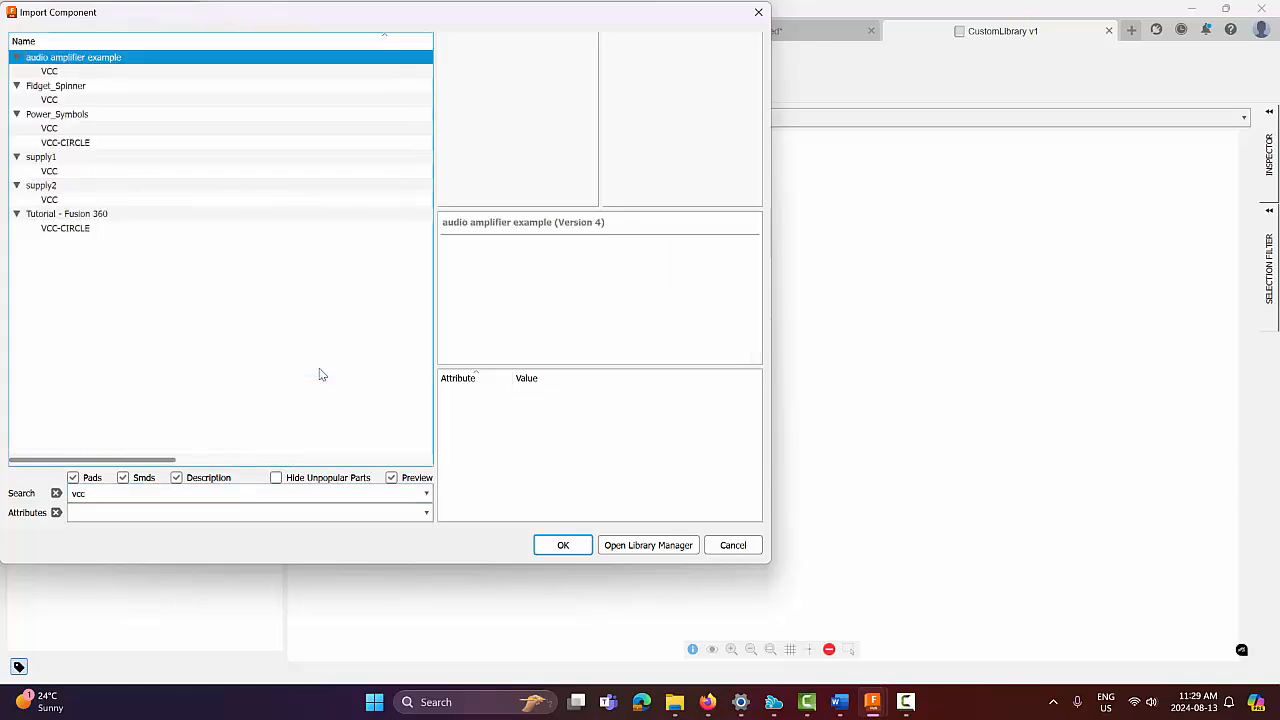
{"action": "left_click", "coordinate": [100, 144]}
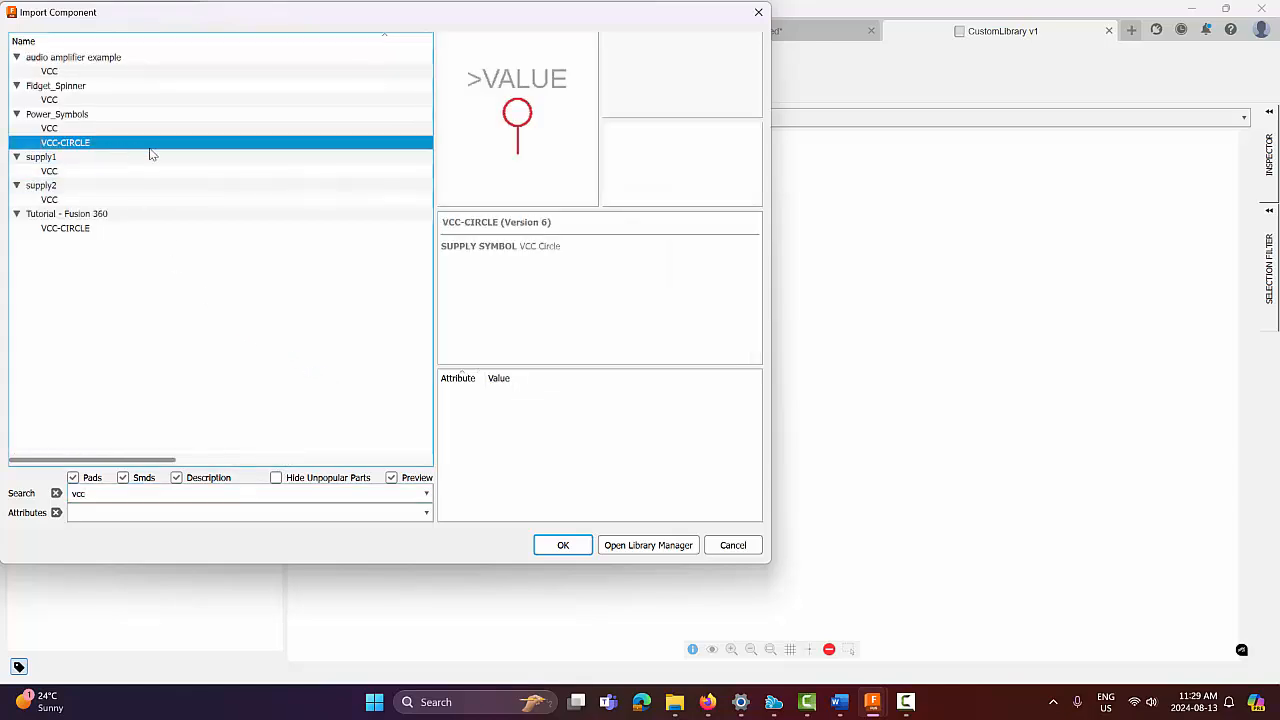
{"action": "left_click", "coordinate": [559, 548]}
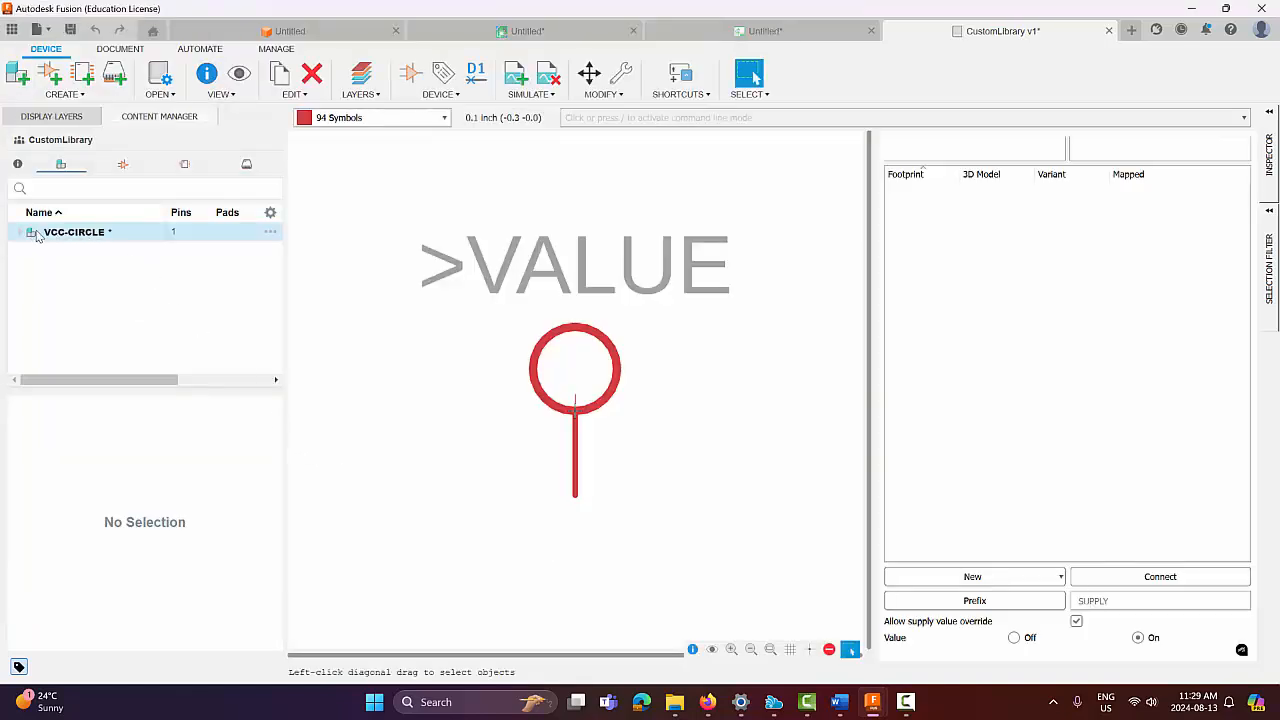
Search for "gnd" and import the GND-BAR component from the Power_Symbols library.
{"action": "left_click", "coordinate": [17, 73]}
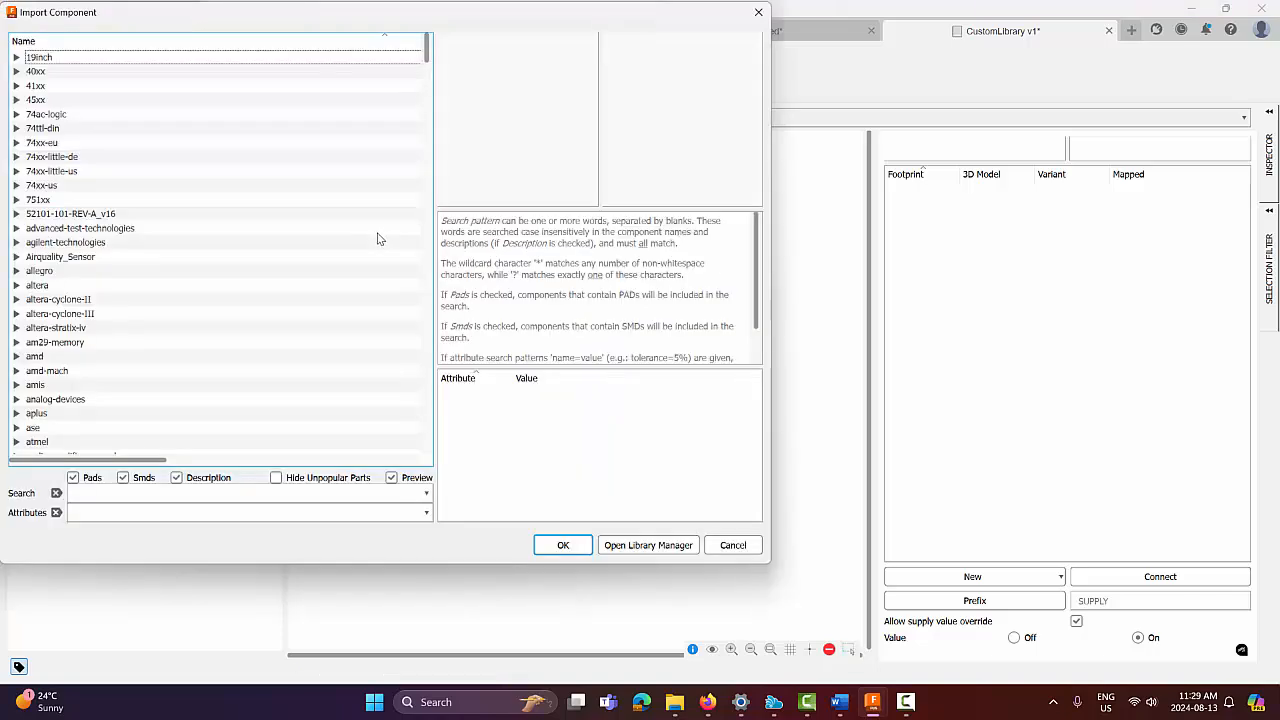
{"action": "left_click", "coordinate": [125, 486]}
{"action": "type", "text": "g"}
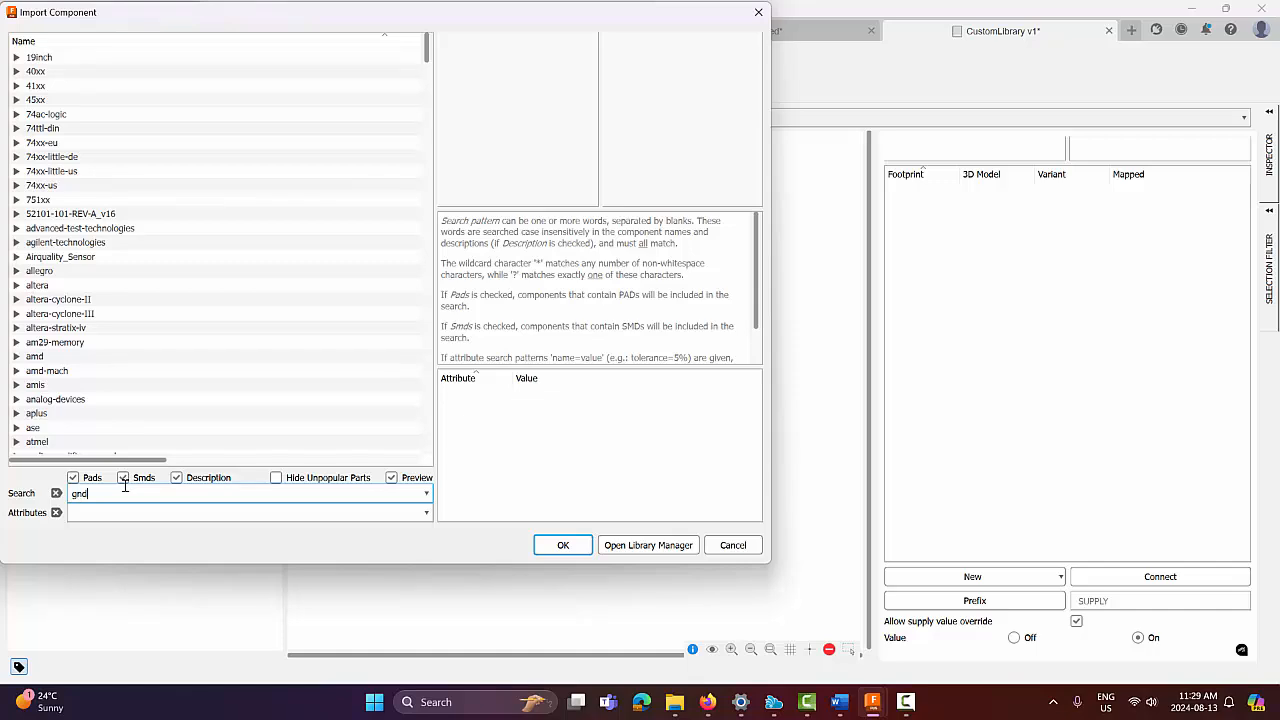
{"action": "type", "text": "nd"}
{"action": "key", "text": "Return"}
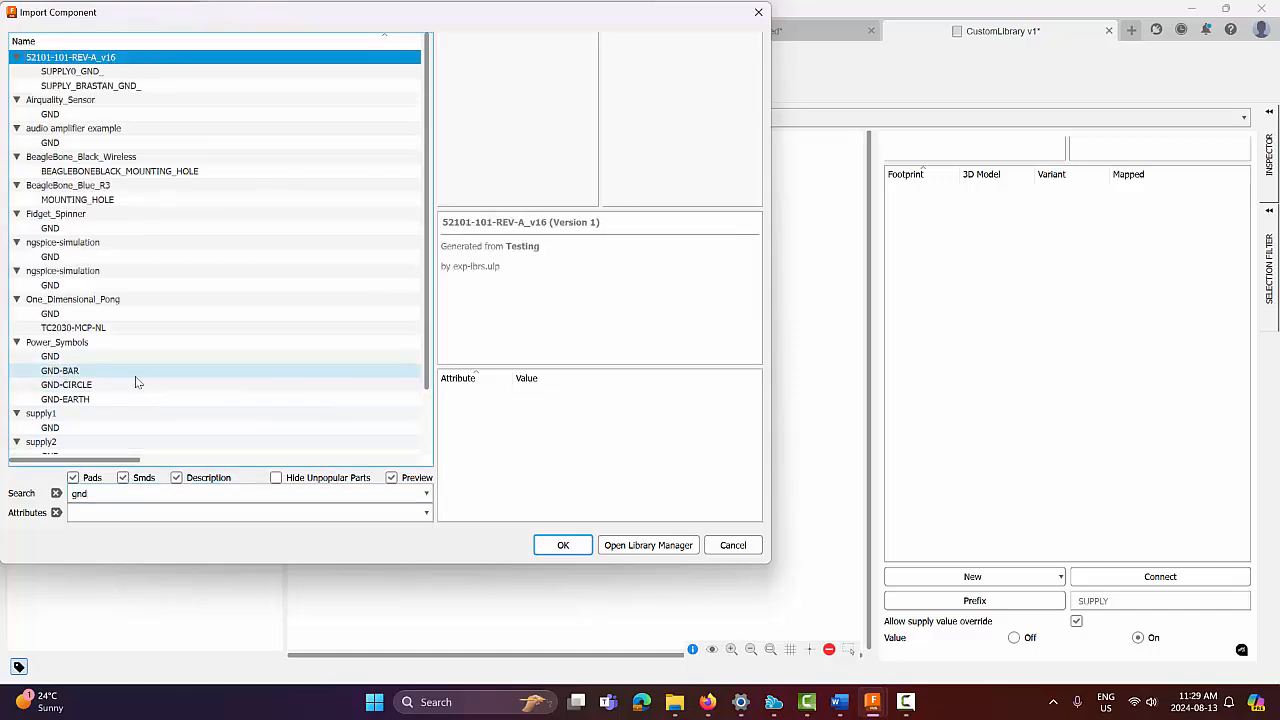
{"action": "left_click", "coordinate": [99, 372]}
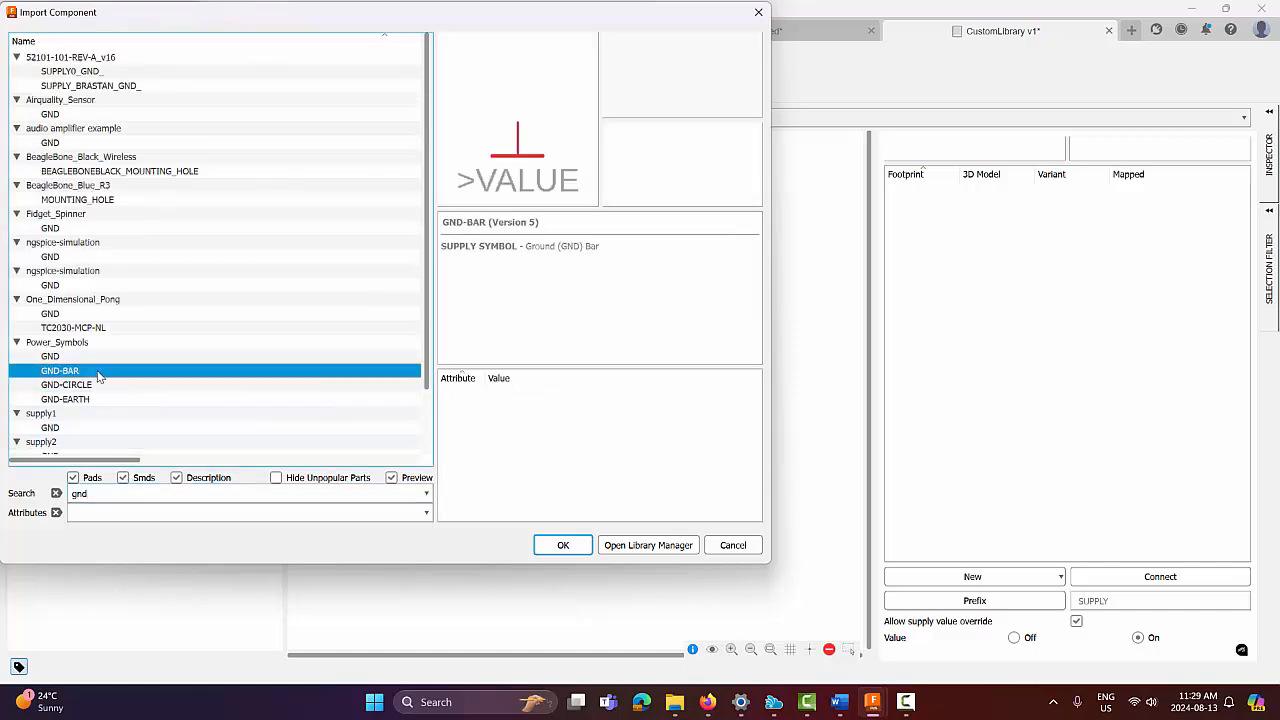
{"action": "left_click", "coordinate": [552, 545]}
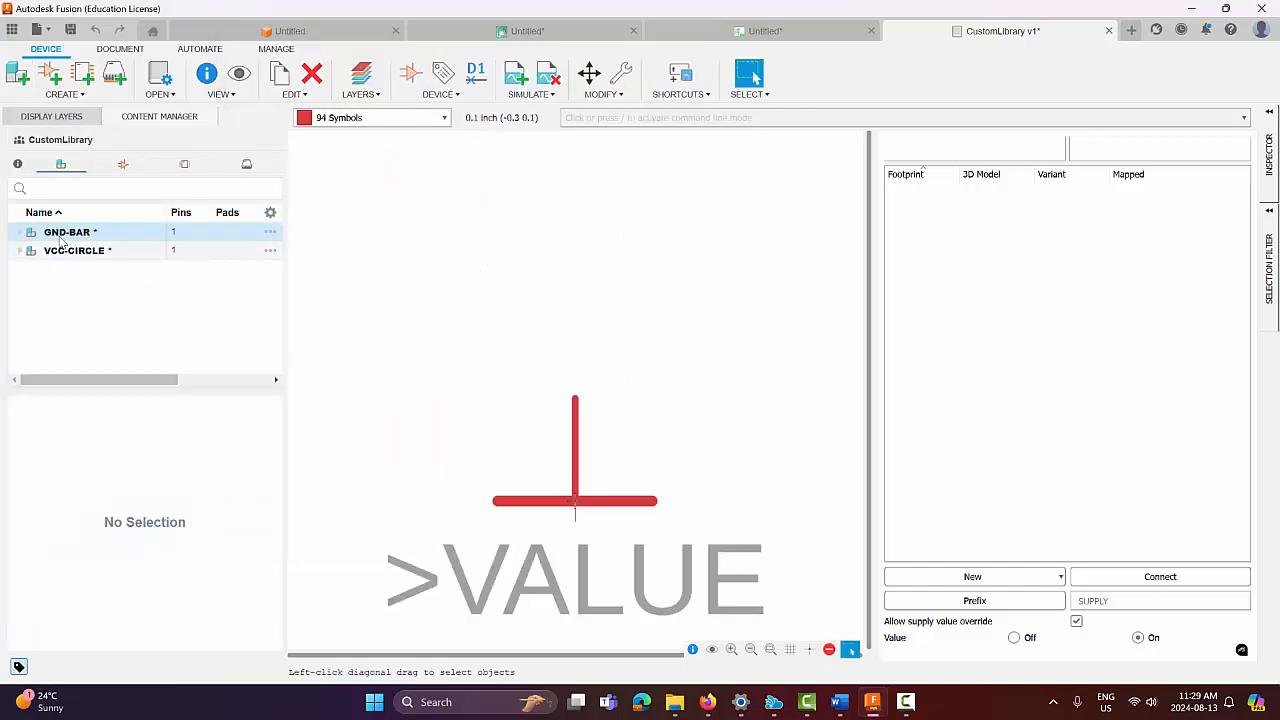
Search for "resistor" and import component R from the Resistor library.
{"action": "left_click", "coordinate": [18, 76]}
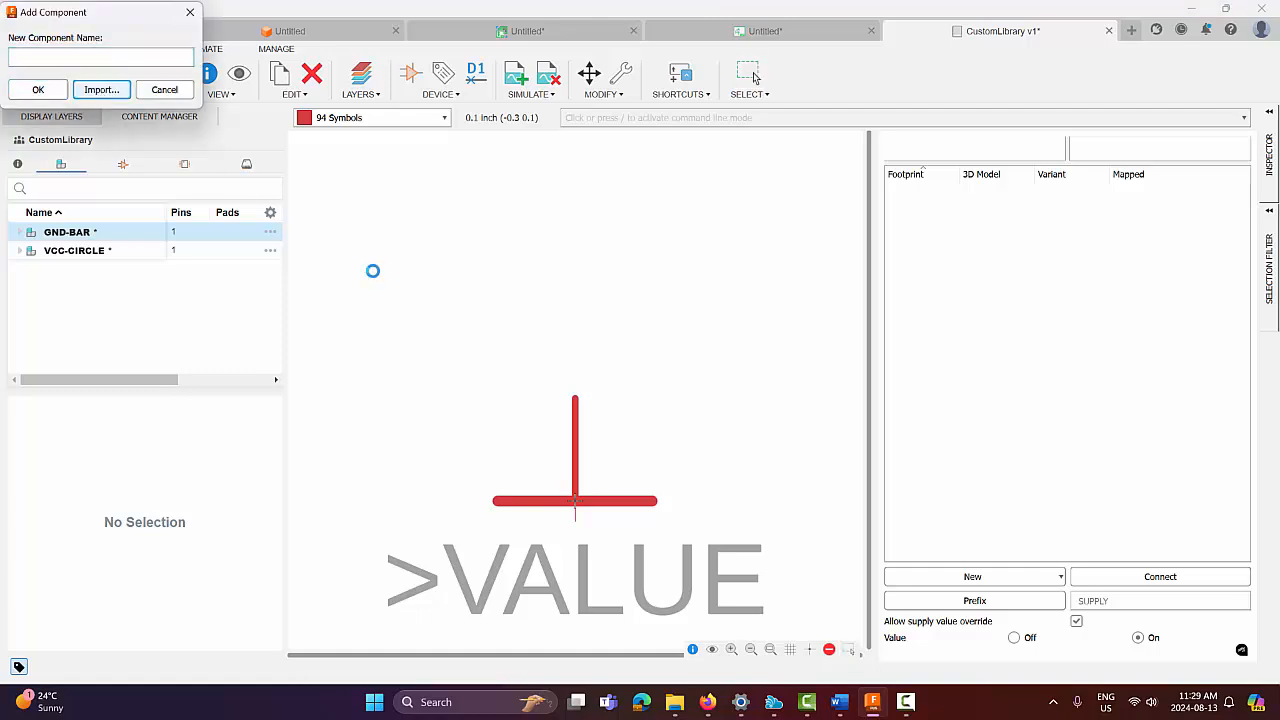
{"action": "left_click", "coordinate": [113, 494]}
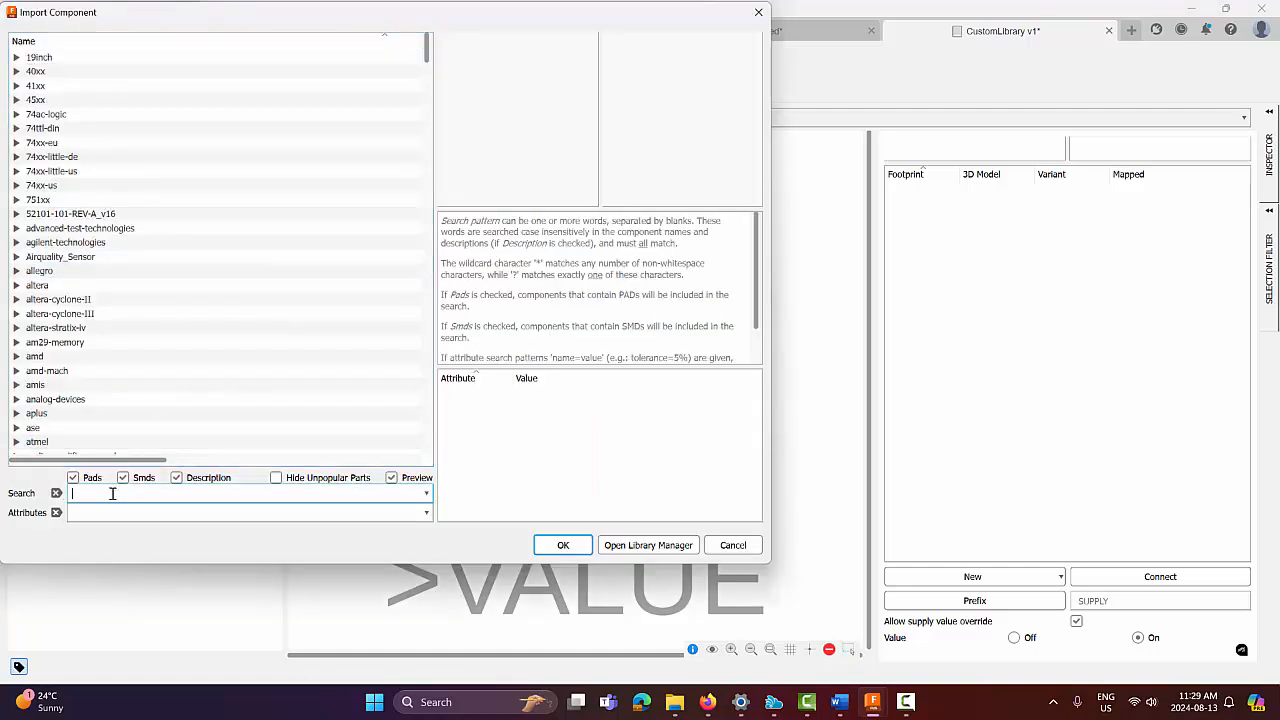
{"action": "type", "text": "resistor"}
{"action": "key", "text": "Return"}
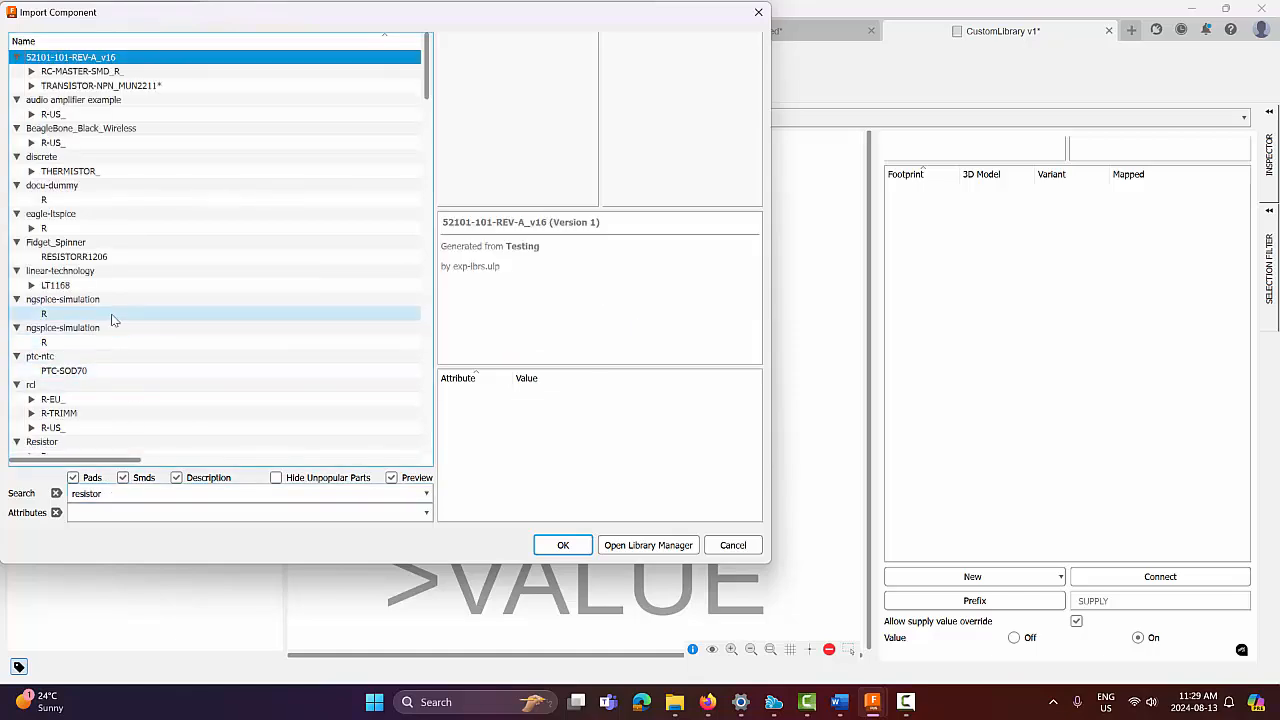
{"action": "scroll", "coordinate": [123, 414], "scroll_direction": "down", "scroll_amount": 1}
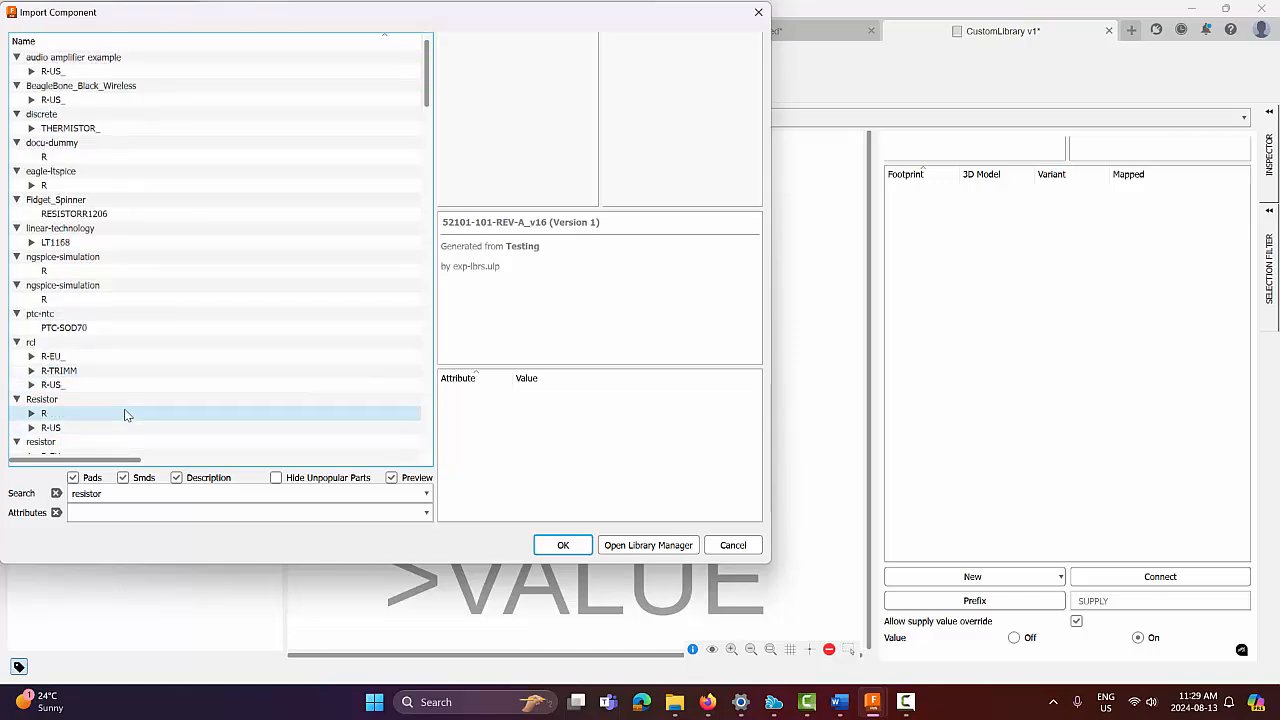
{"action": "left_click", "coordinate": [62, 419]}
{"action": "left_click", "coordinate": [566, 549]}
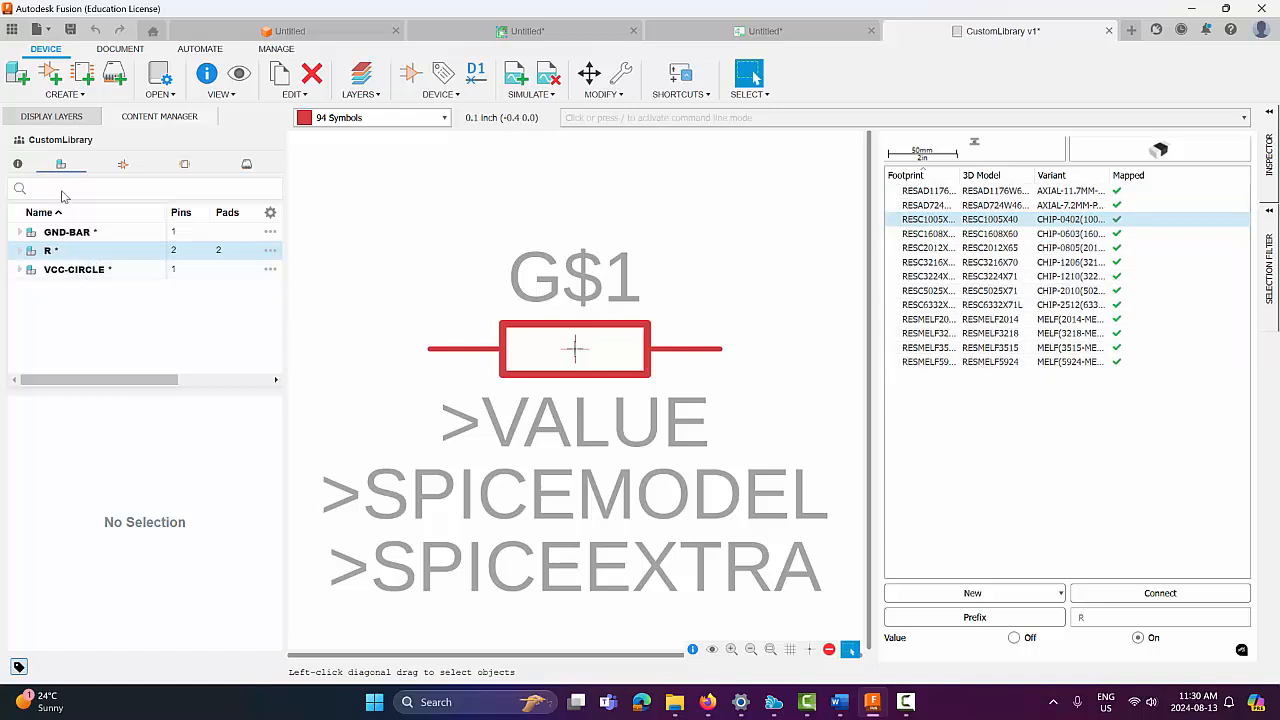
Search for "capacitor", import both C-US and CPOL-US from the rcl library, and select CPOL-US in the custom library's component list.
{"action": "left_click", "coordinate": [18, 78]}
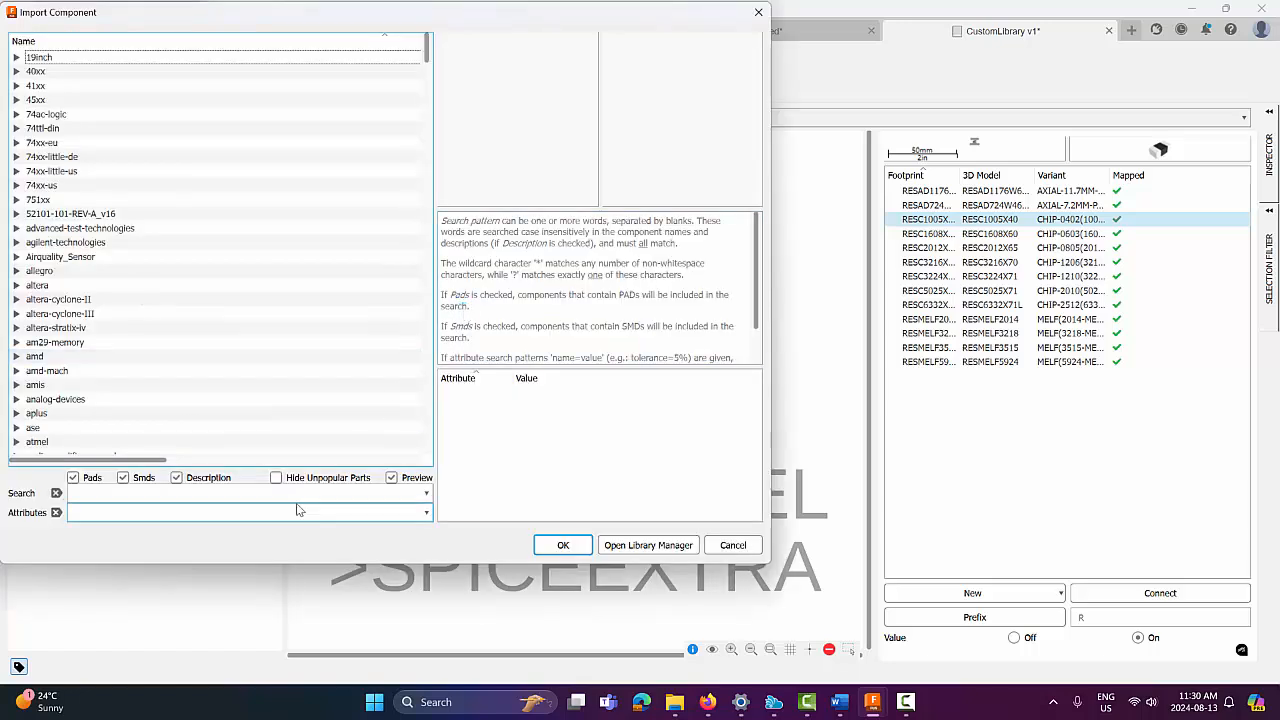
{"action": "left_click", "coordinate": [299, 499]}
{"action": "type", "text": "capac"}
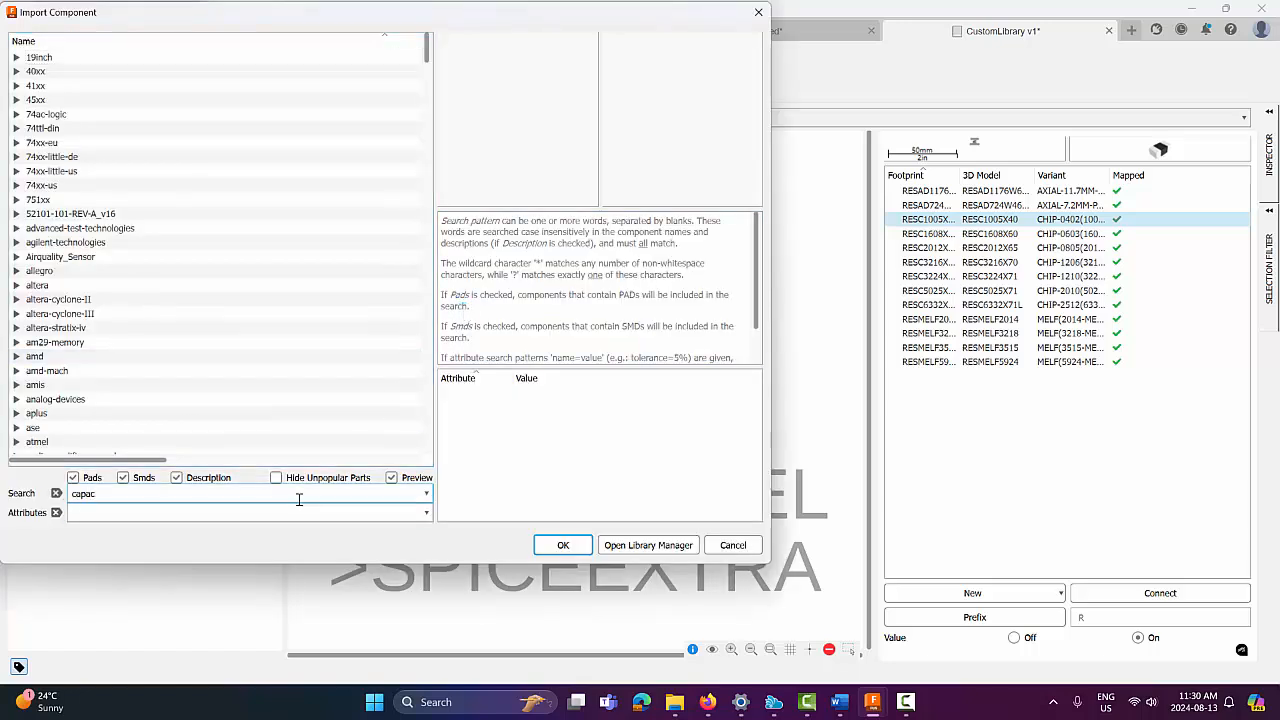
{"action": "type", "text": "itor"}
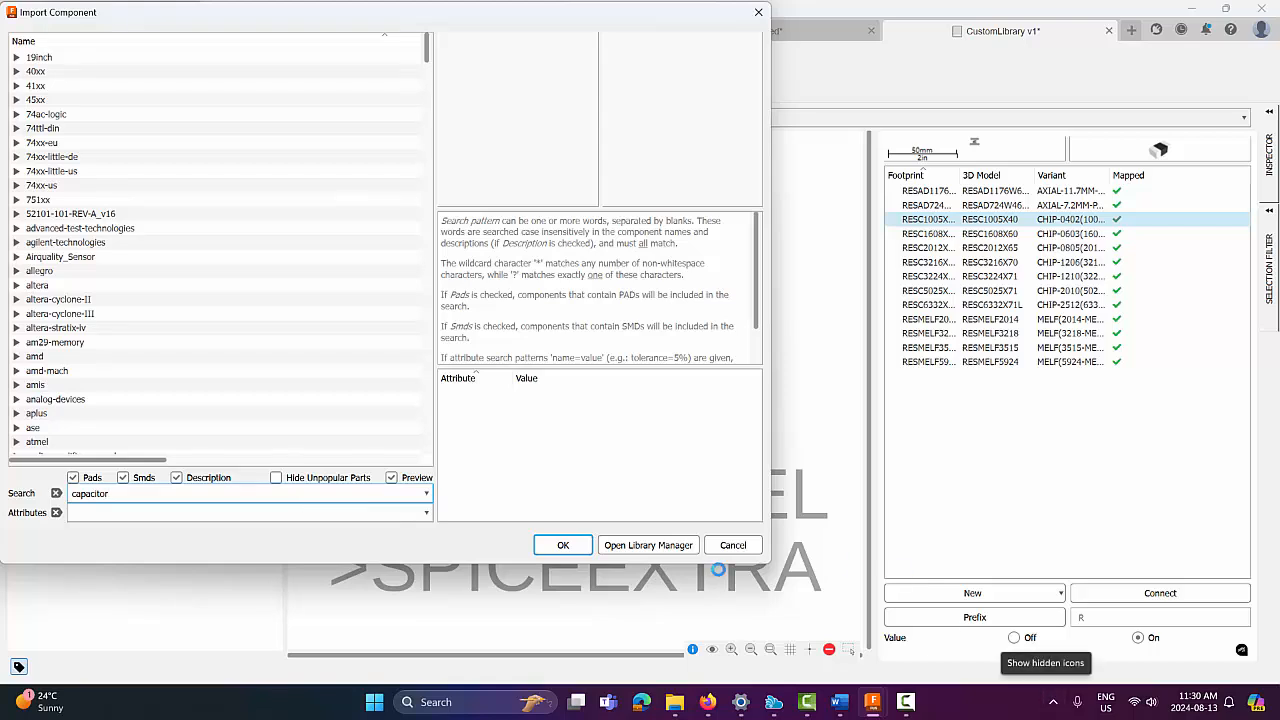
{"action": "scroll", "coordinate": [63, 369], "scroll_direction": "down", "scroll_amount": 9}
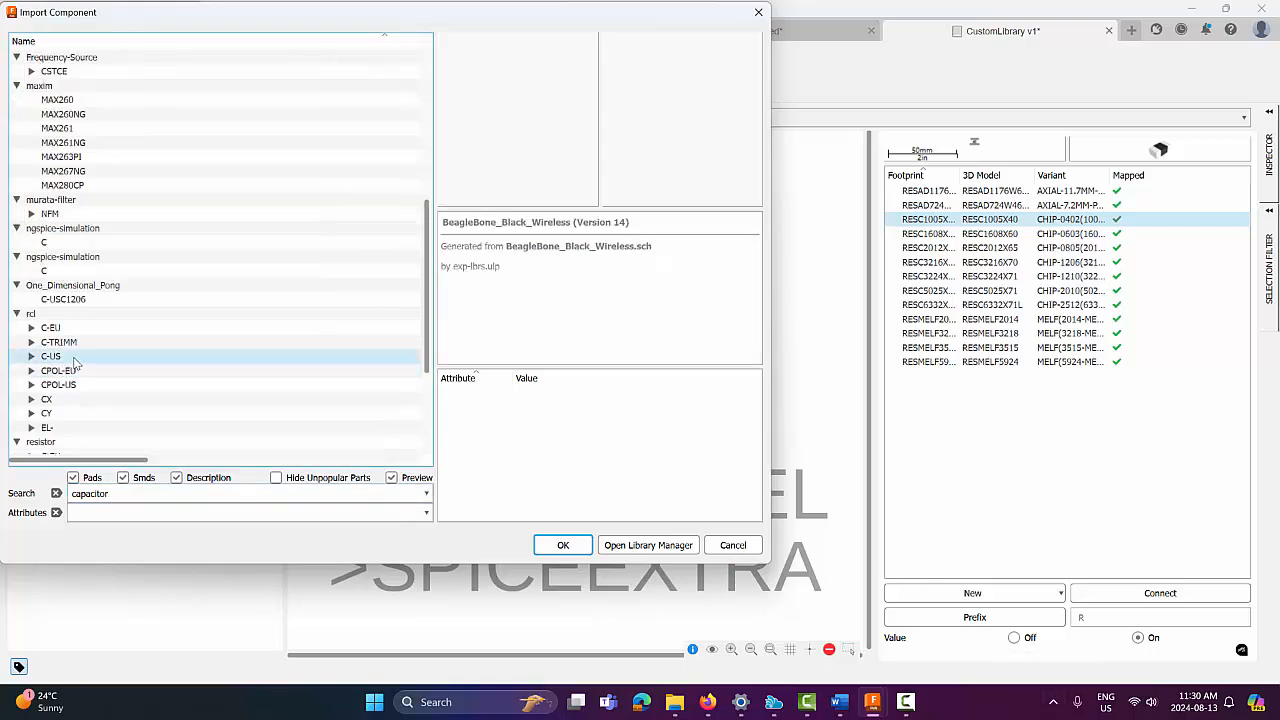
{"action": "left_click", "coordinate": [75, 362]}
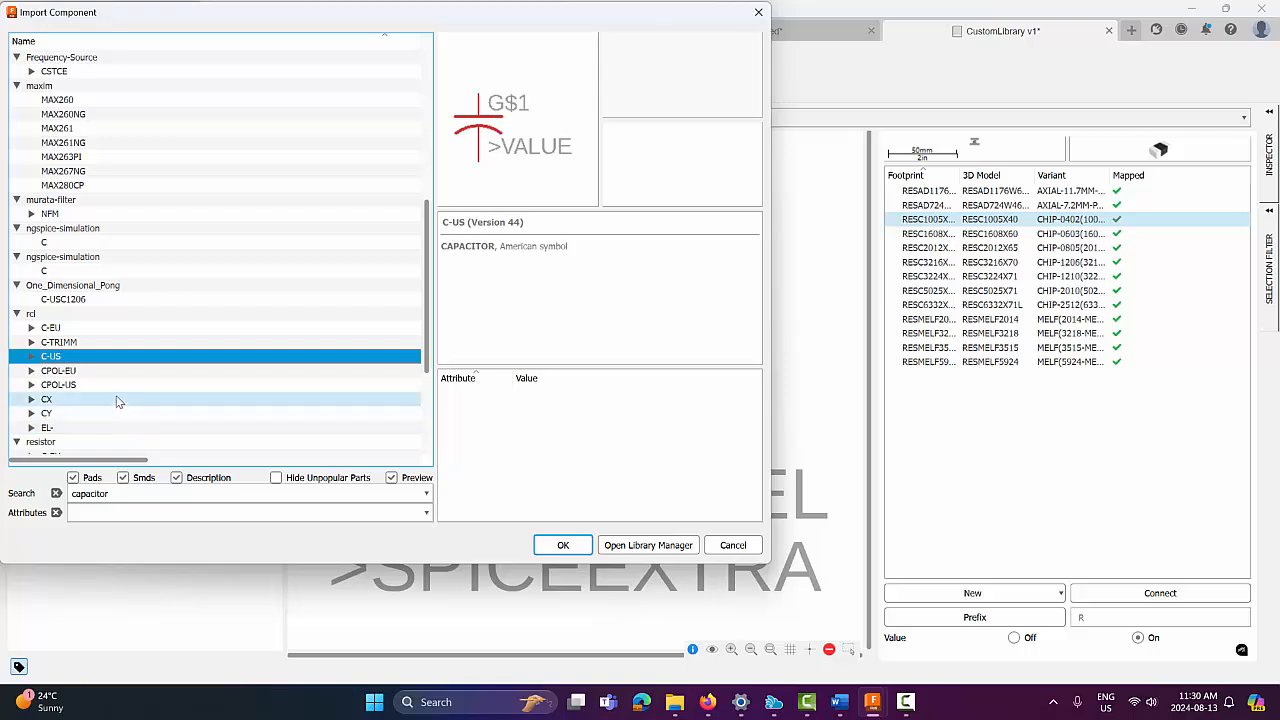
{"action": "left_click", "coordinate": [97, 386], "text": "ctrl"}
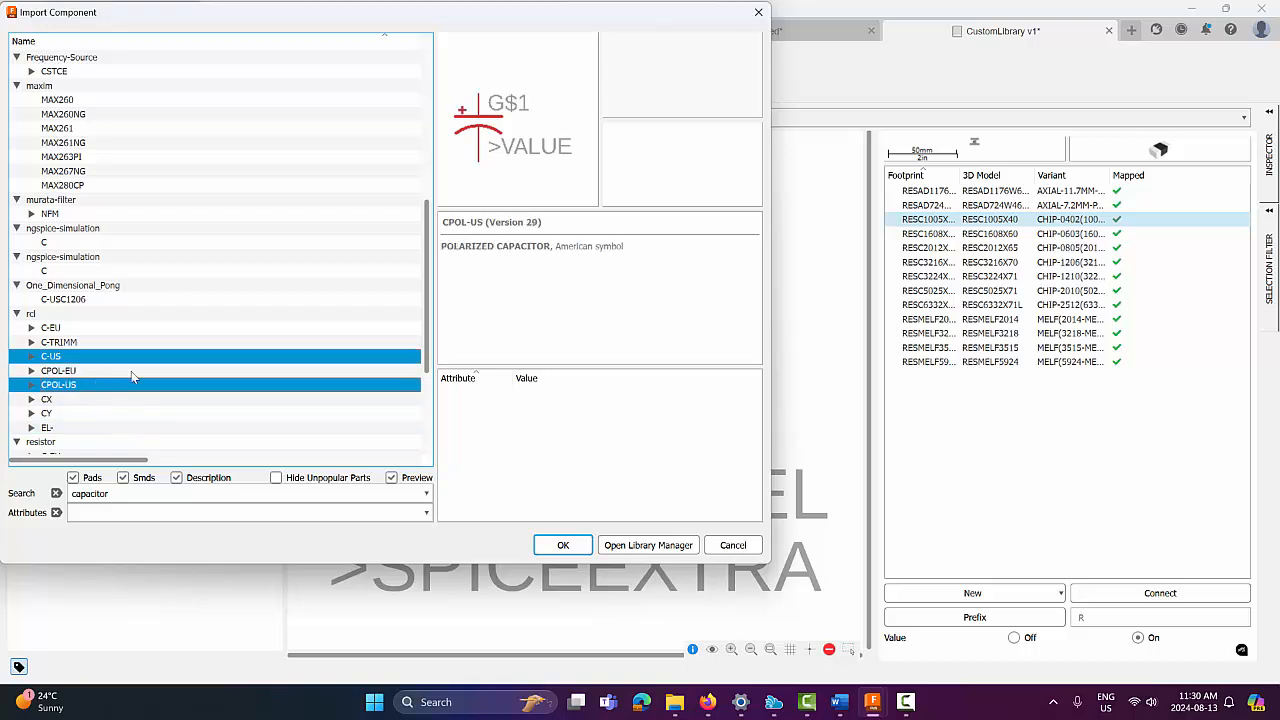
{"action": "left_click", "coordinate": [563, 545]}
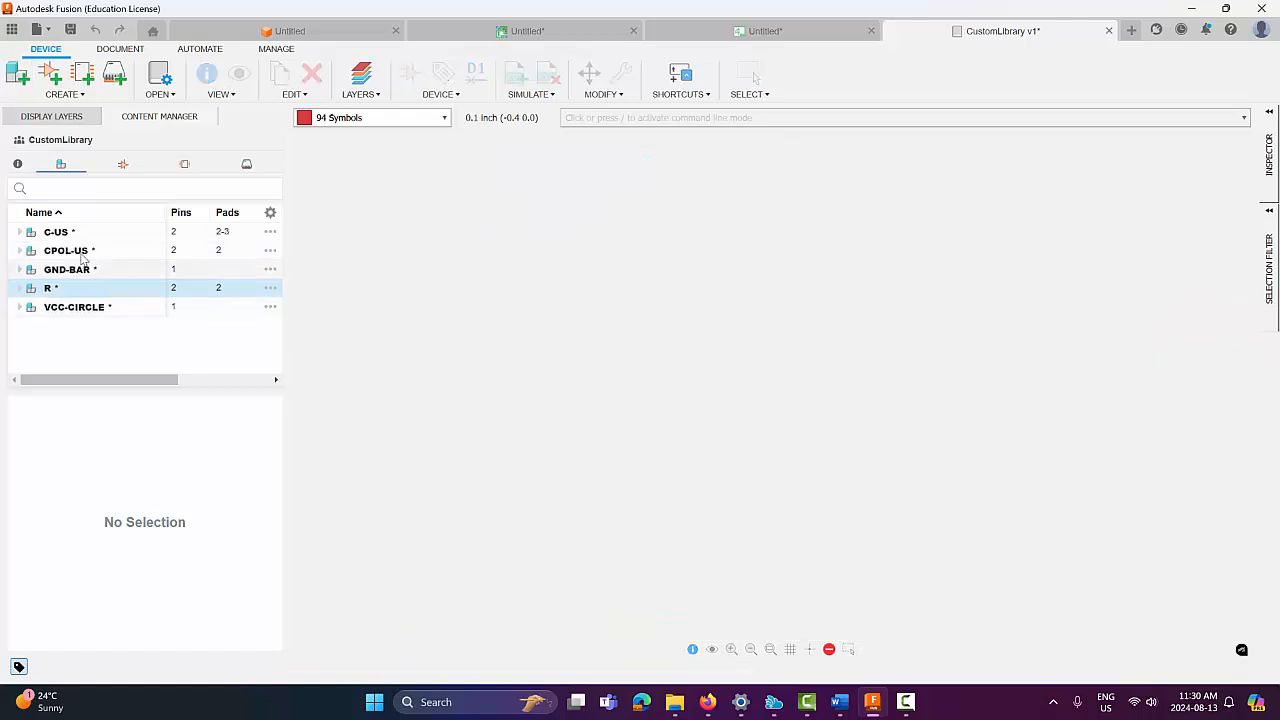
{"action": "left_click", "coordinate": [72, 250]}
Search for "led" and import the LED_RADIAL component from the Opto-Electronic library.
{"action": "left_click", "coordinate": [18, 76]}
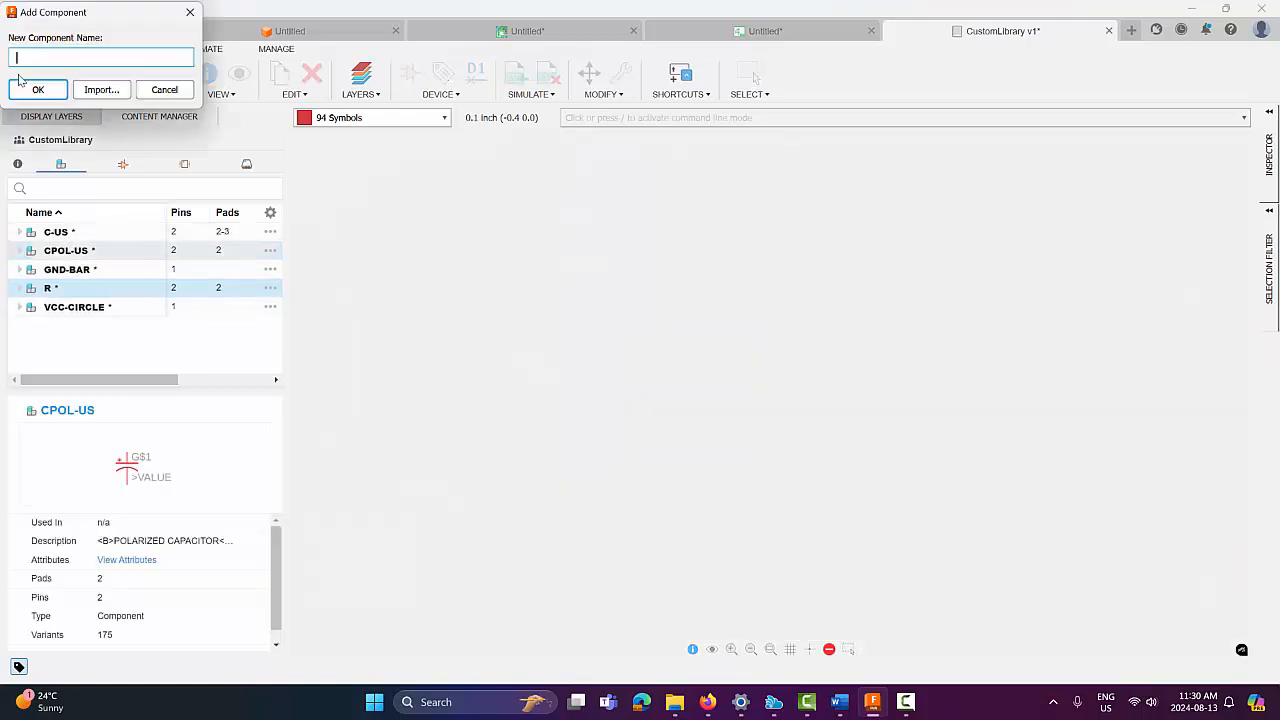
{"action": "left_click", "coordinate": [102, 94]}
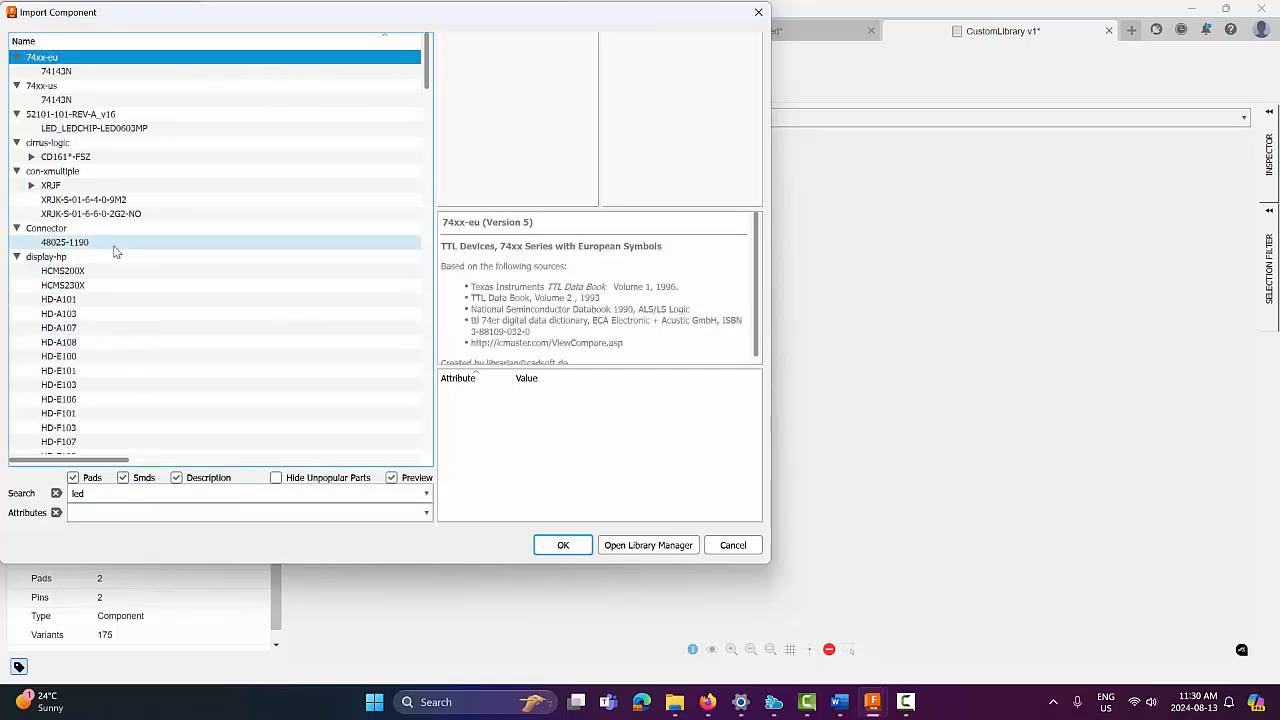
{"action": "scroll", "coordinate": [150, 280], "scroll_direction": "down", "scroll_amount": 10}
{"action": "left_click", "coordinate": [67, 258]}
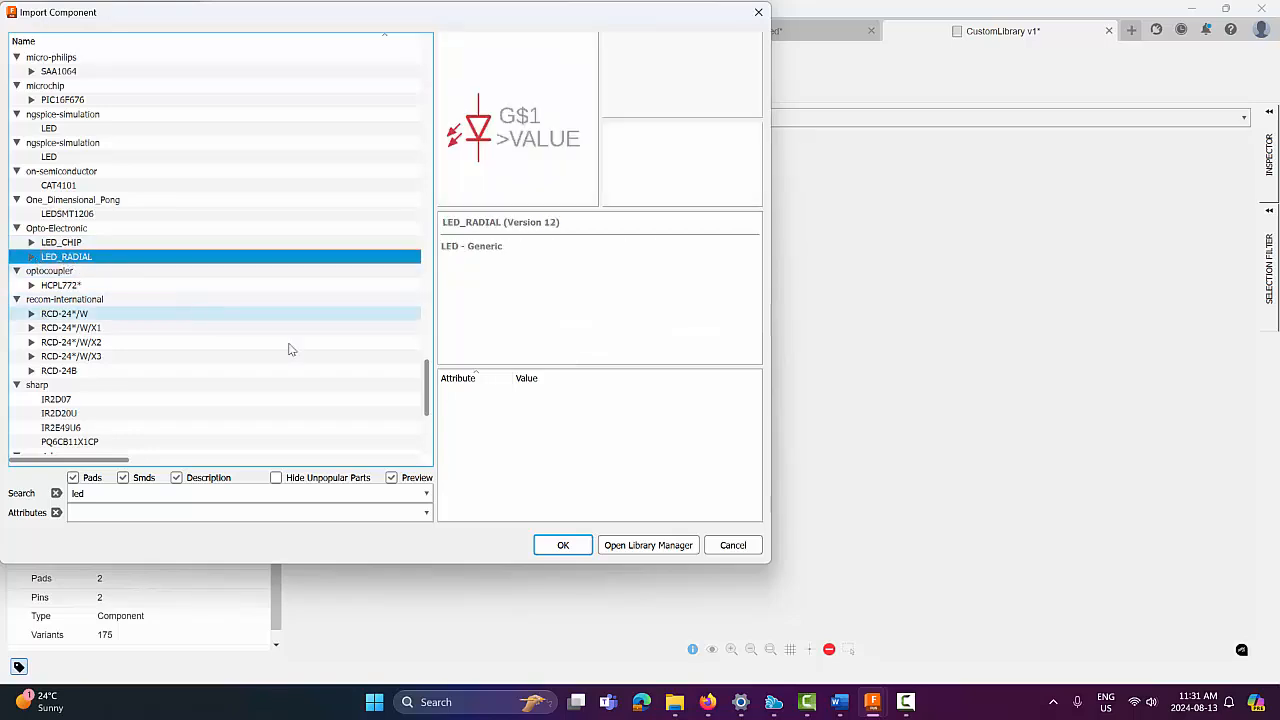
{"action": "left_click", "coordinate": [563, 546]}
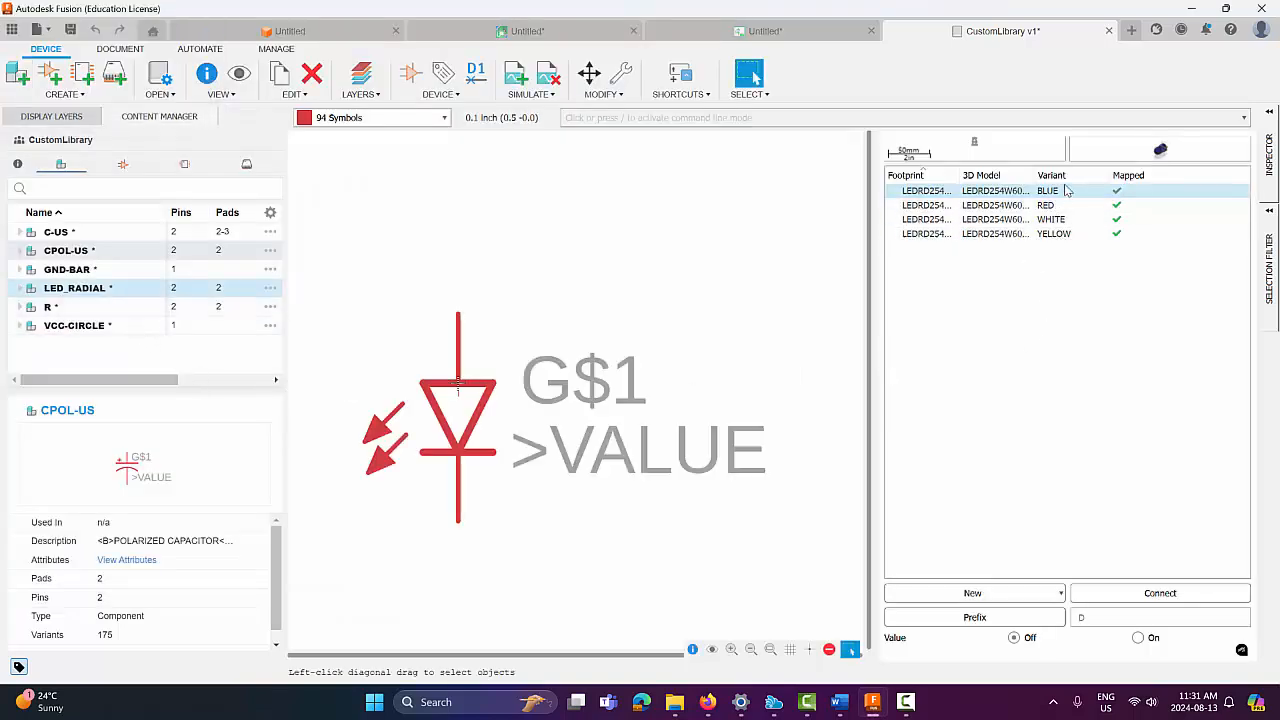
Search for "pin", import the PINHD-1X2 header from the Connector library, and select it in the custom library's component list.
{"action": "left_click", "coordinate": [17, 73]}
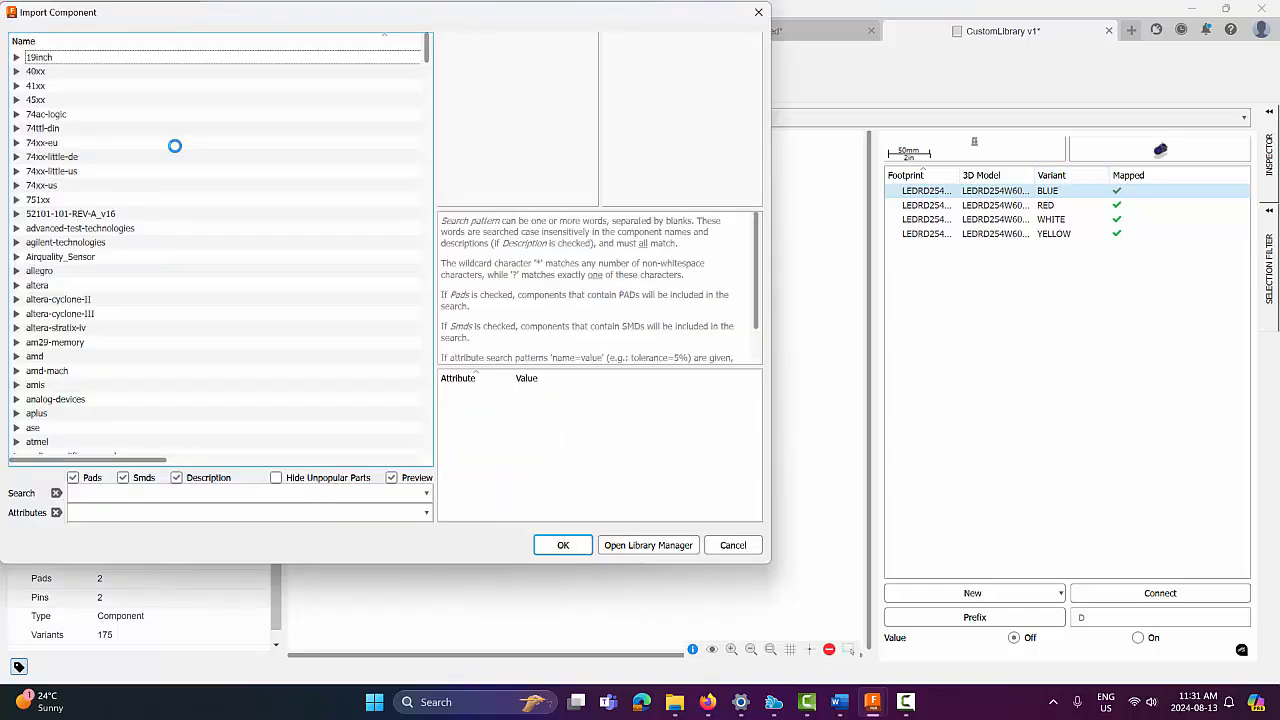
{"action": "left_click", "coordinate": [205, 493]}
{"action": "type", "text": "pin"}
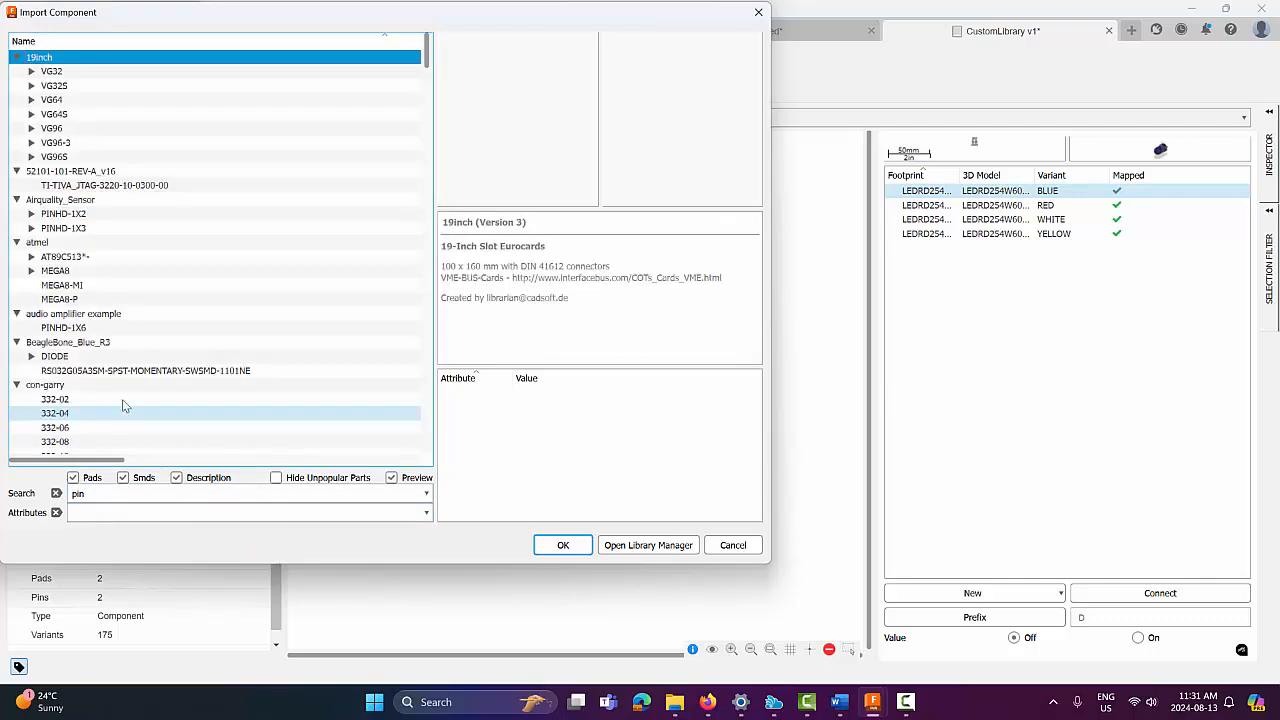
{"action": "scroll", "coordinate": [122, 405], "scroll_direction": "down", "scroll_amount": 10}
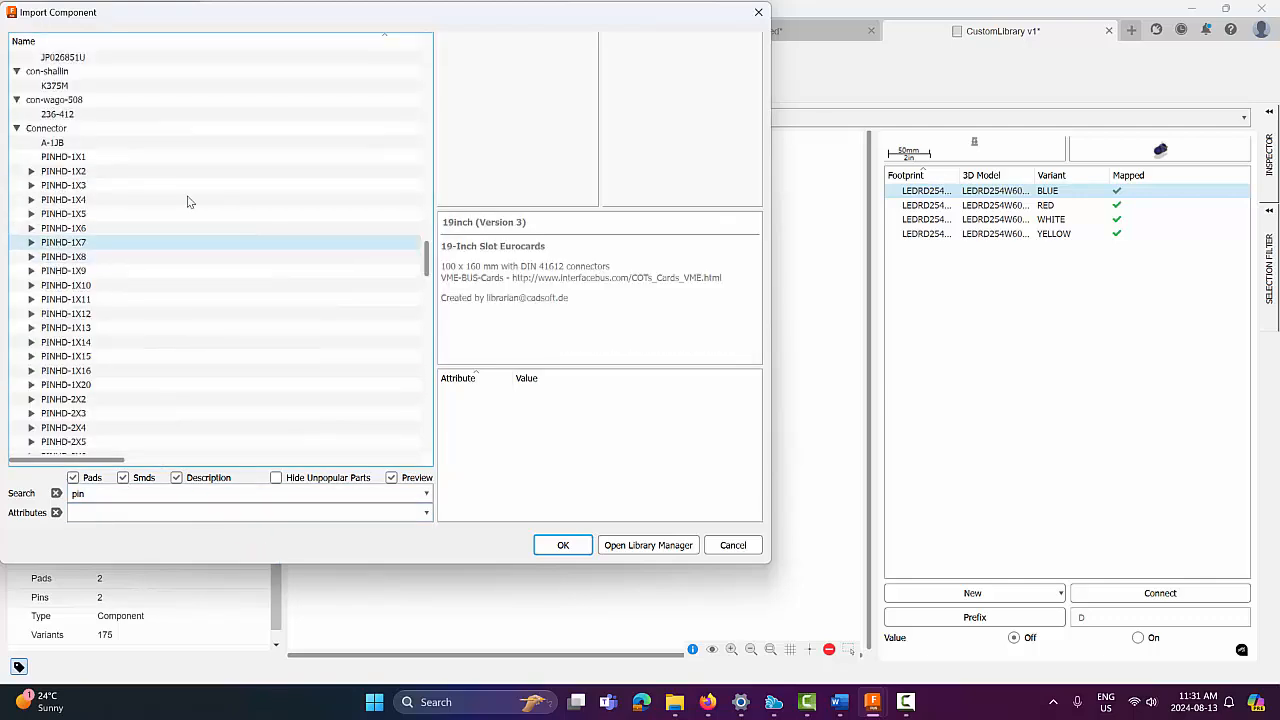
{"action": "left_click", "coordinate": [80, 172]}
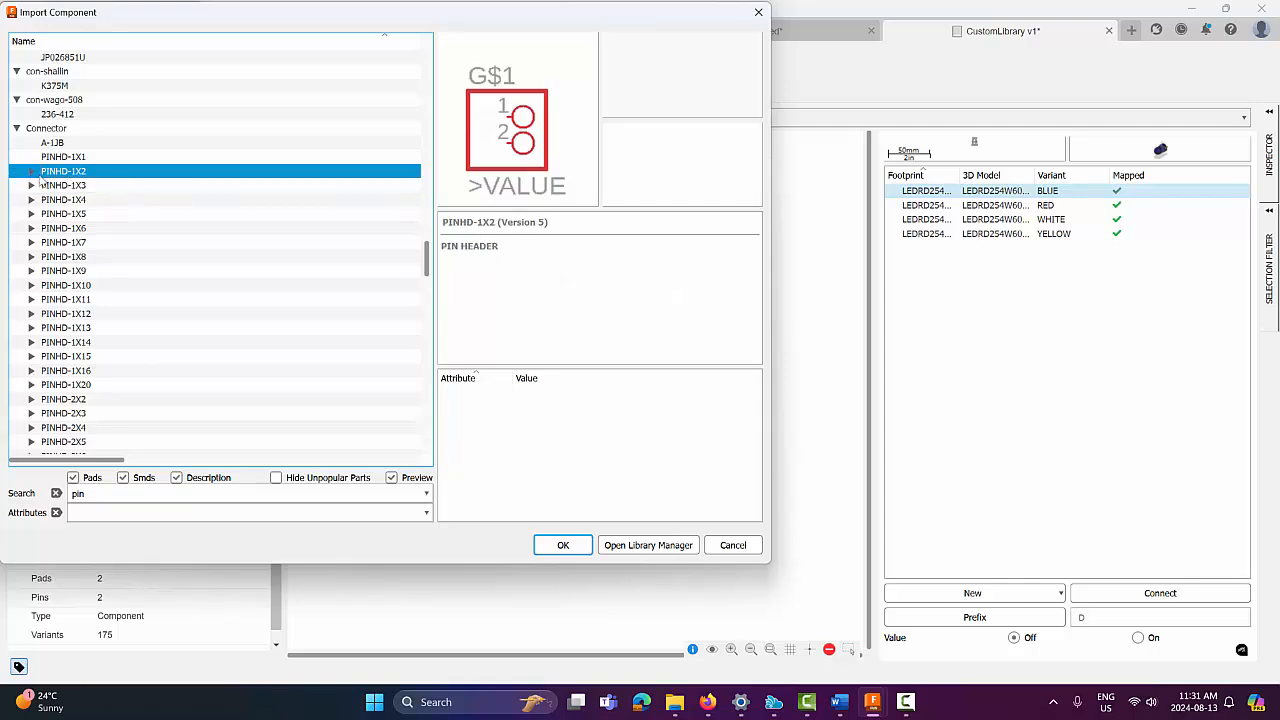
{"action": "left_click", "coordinate": [553, 550]}
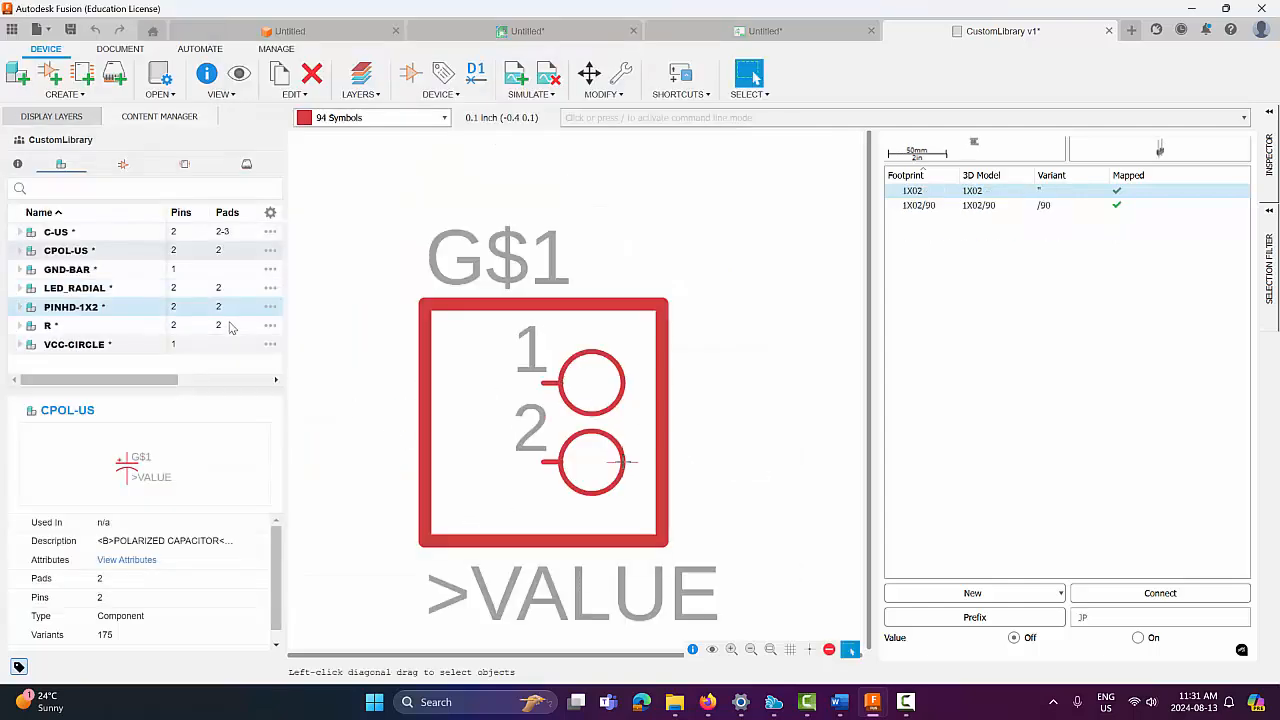
{"action": "left_click", "coordinate": [110, 307]}
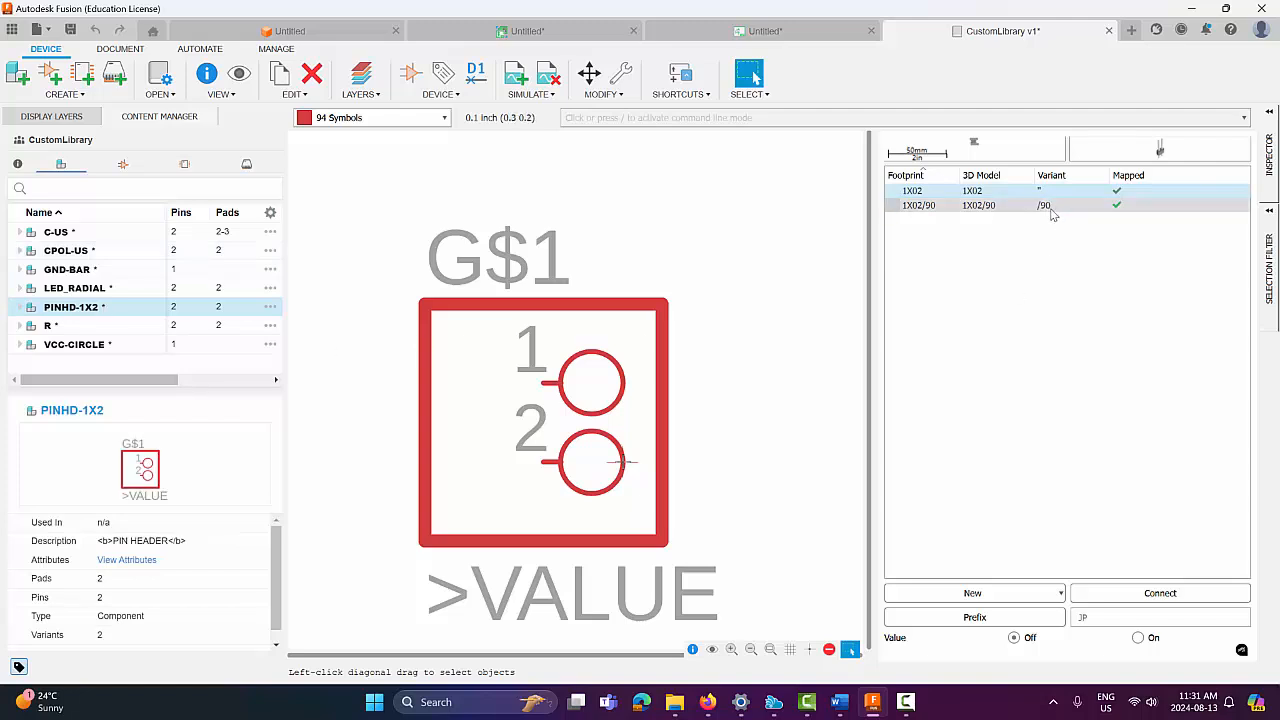
Search for "terminal" and import the 2828XX-2 terminal block from the Connector library.
{"action": "left_click", "coordinate": [17, 73]}
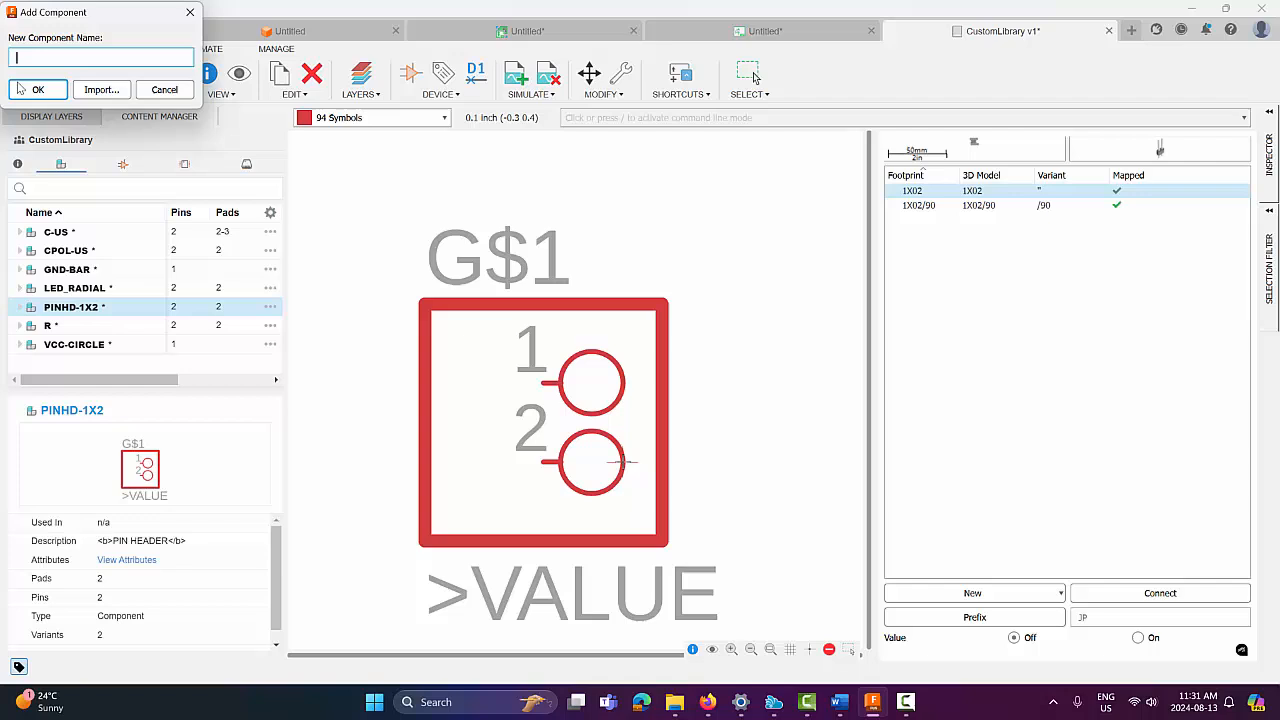
{"action": "left_click", "coordinate": [100, 90]}
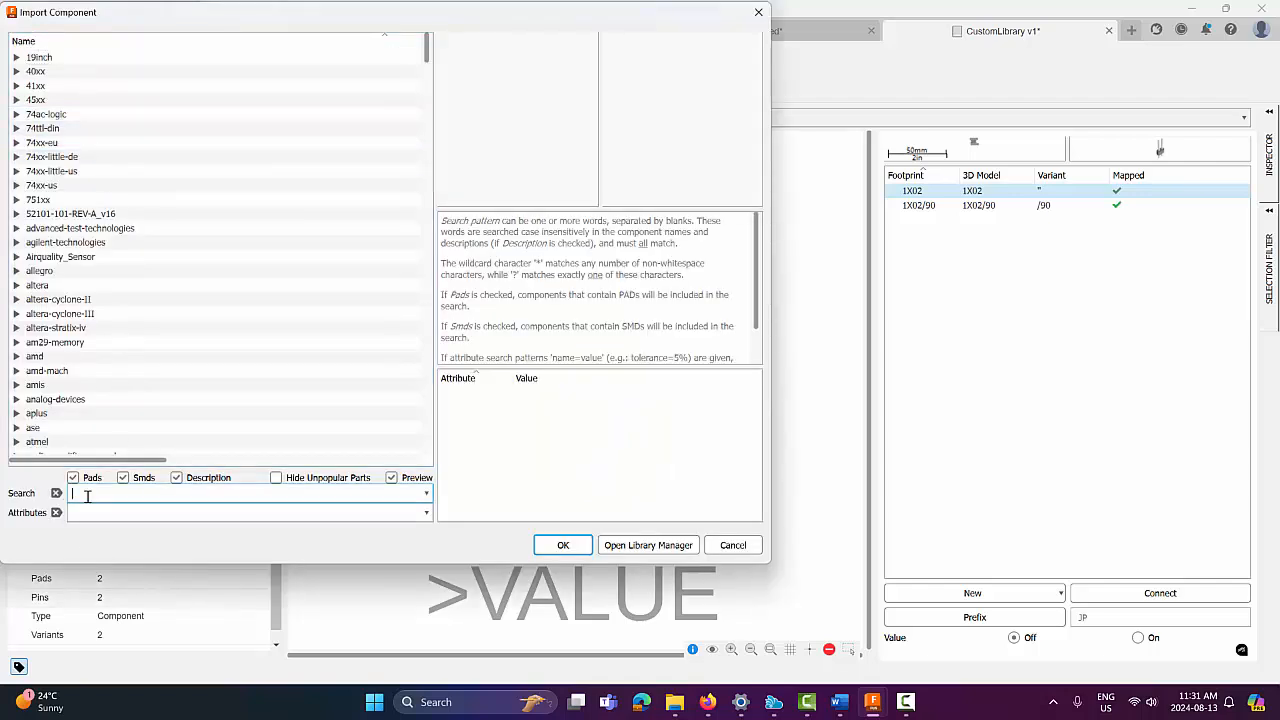
{"action": "type", "text": "terminal"}
{"action": "key", "text": "Return"}
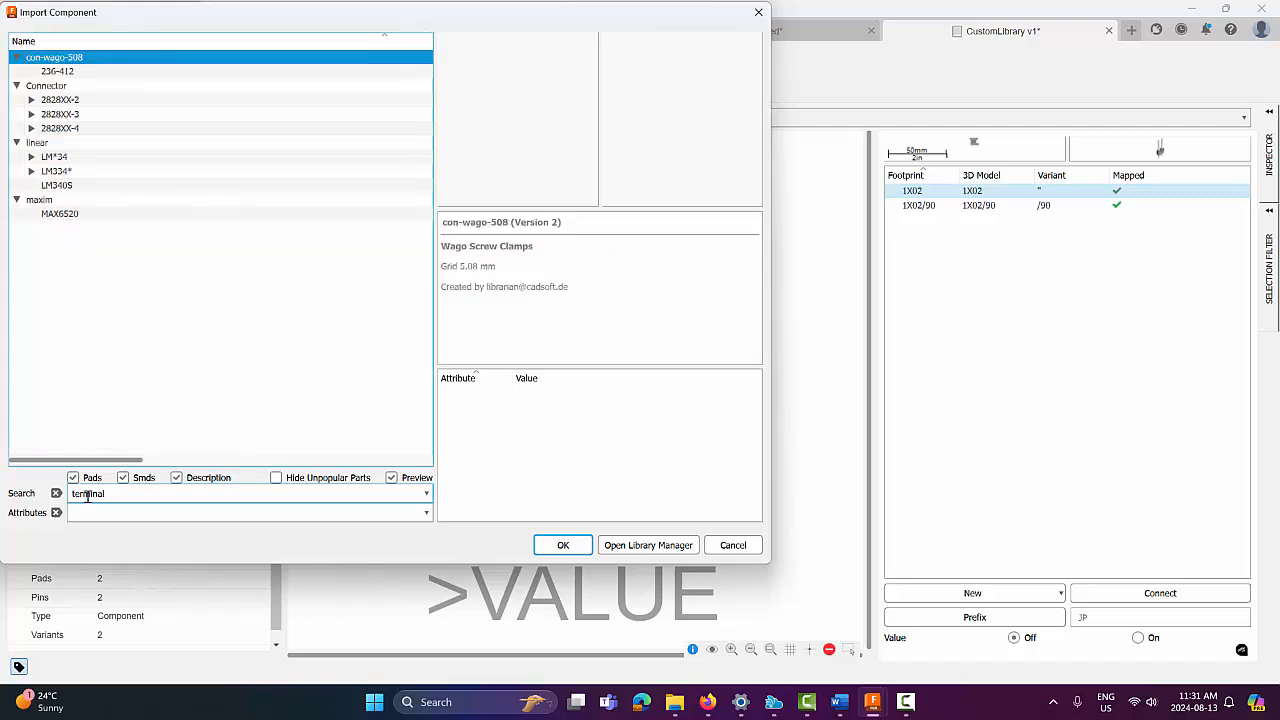
{"action": "left_click", "coordinate": [50, 101]}
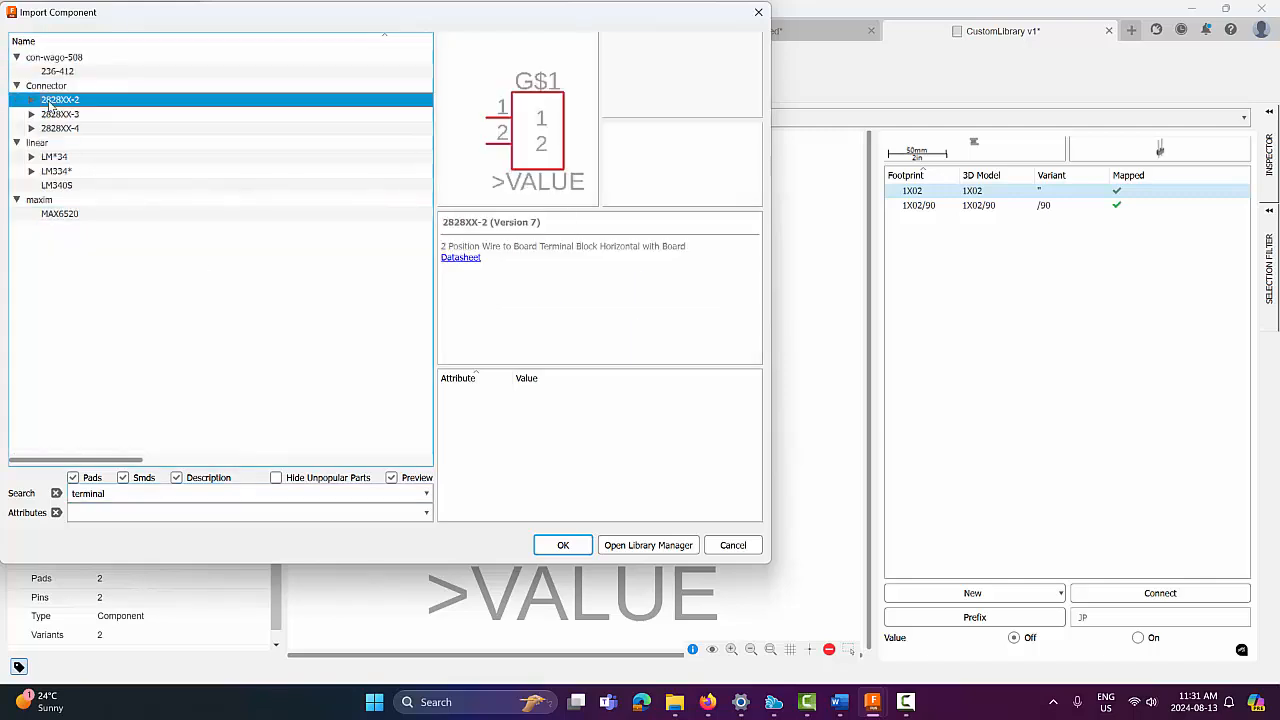
{"action": "left_click", "coordinate": [563, 545]}
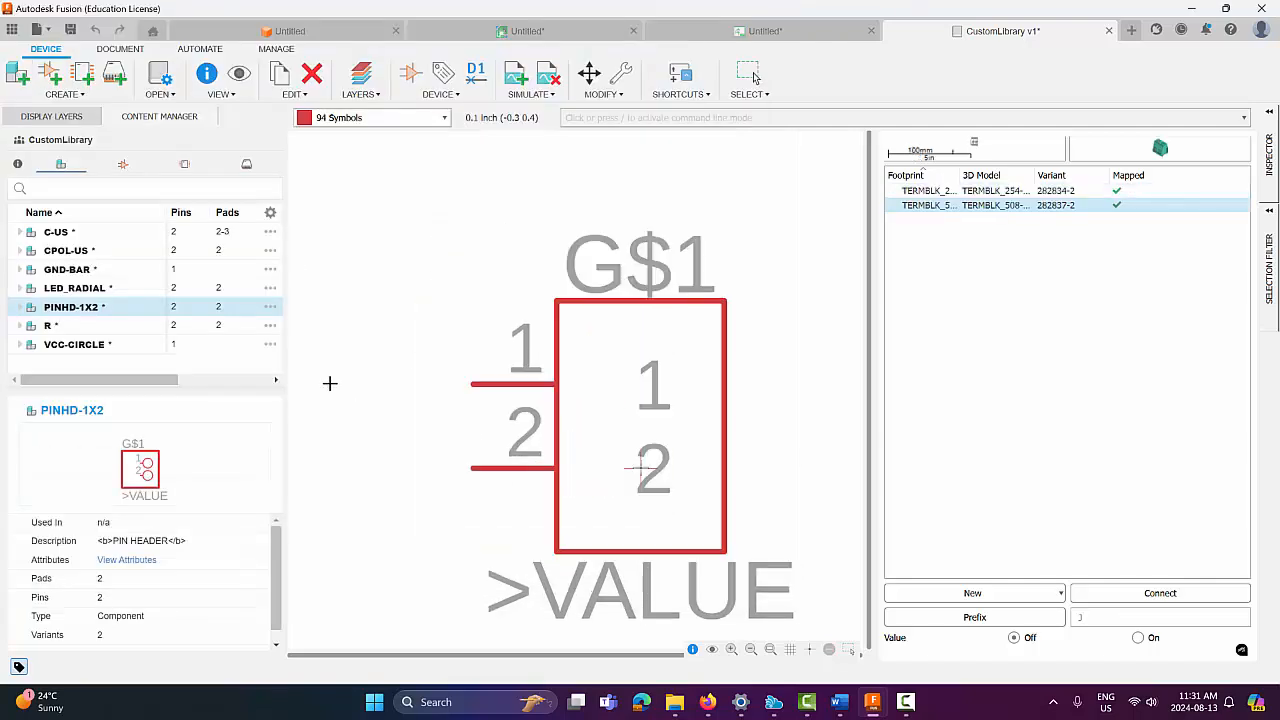
Search for "switch*" and import the SW_DIP-4 DIP switch from the special library.
{"action": "left_click", "coordinate": [48, 76]}
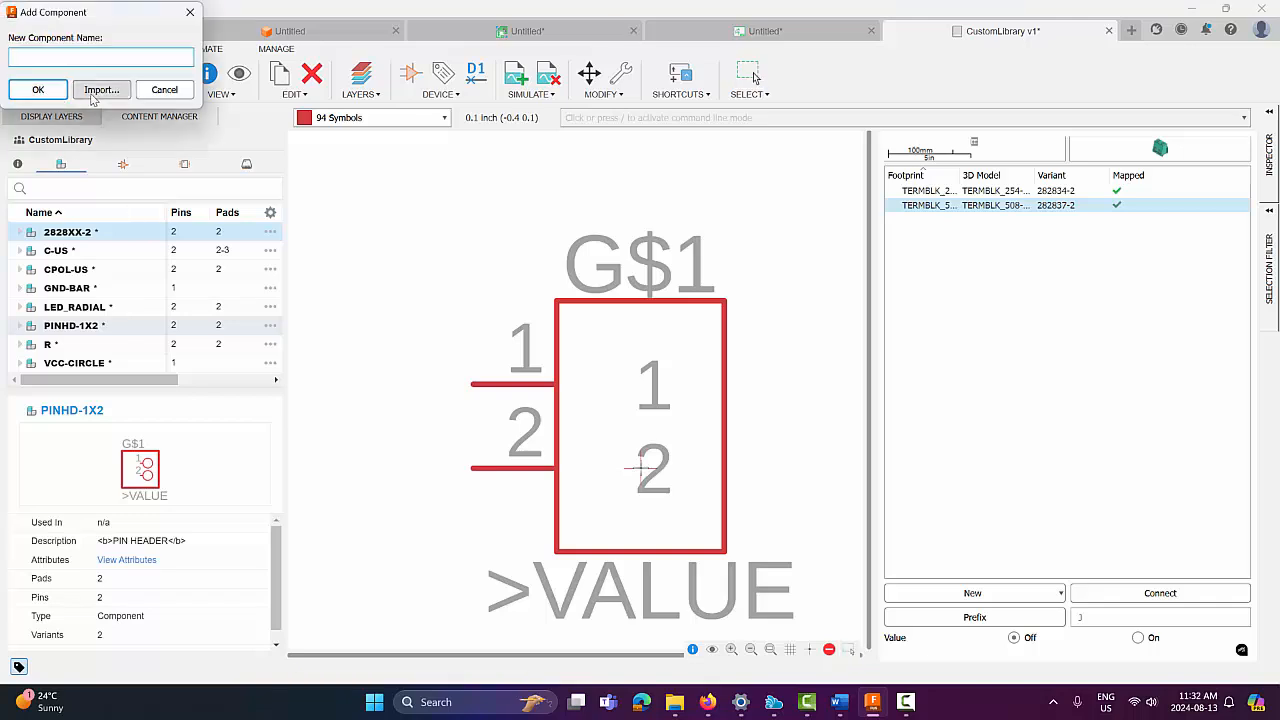
{"action": "left_click", "coordinate": [91, 94]}
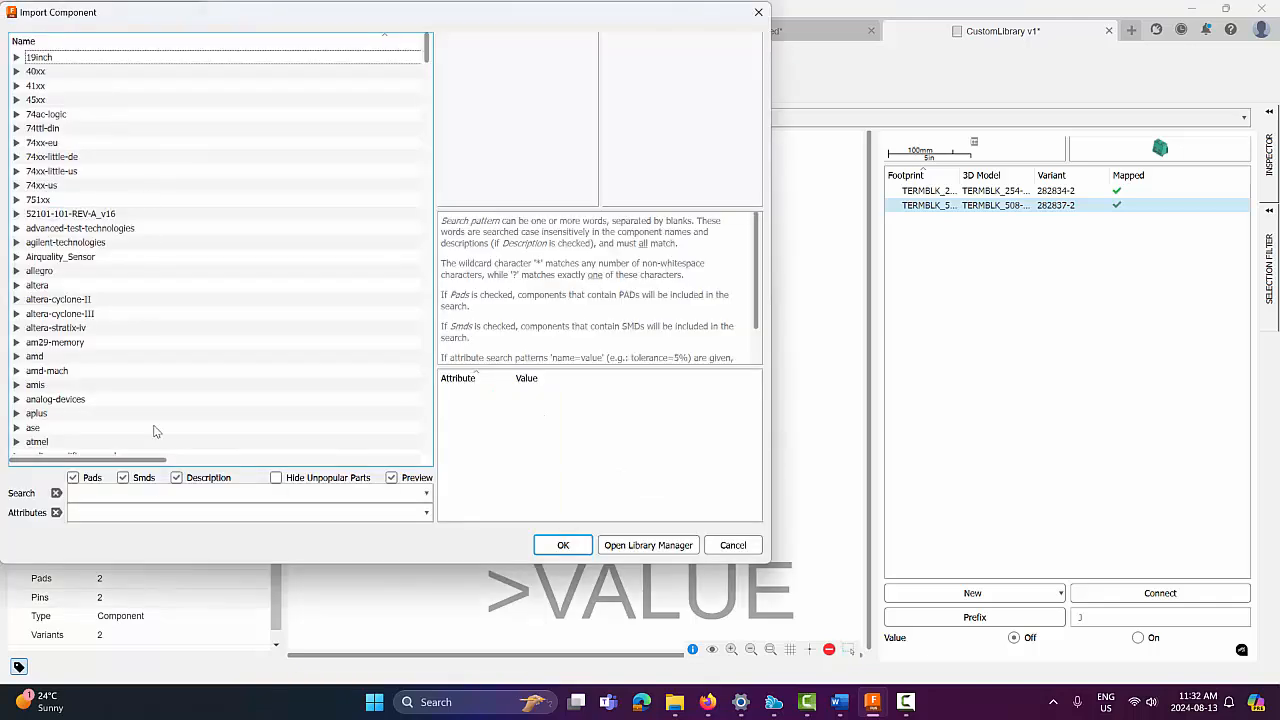
{"action": "left_click", "coordinate": [137, 494]}
{"action": "type", "text": "switch"}
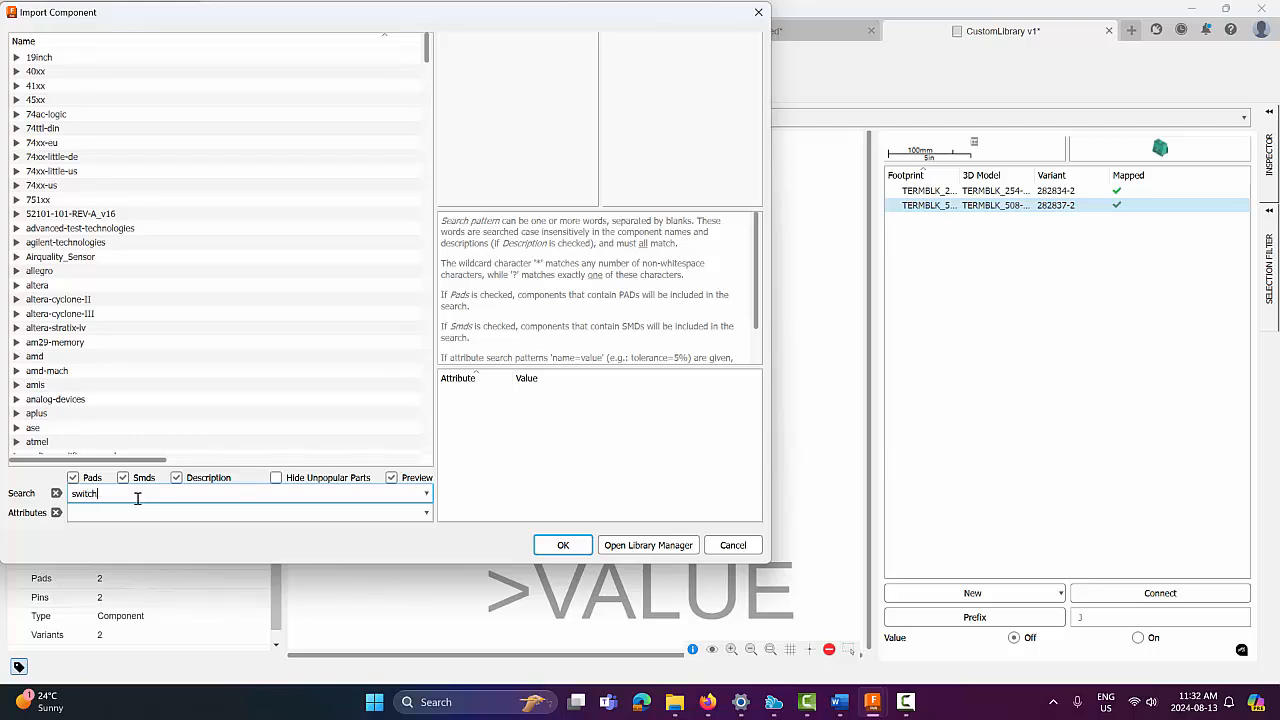
{"action": "type", "text": "*"}
{"action": "key", "text": "Return"}
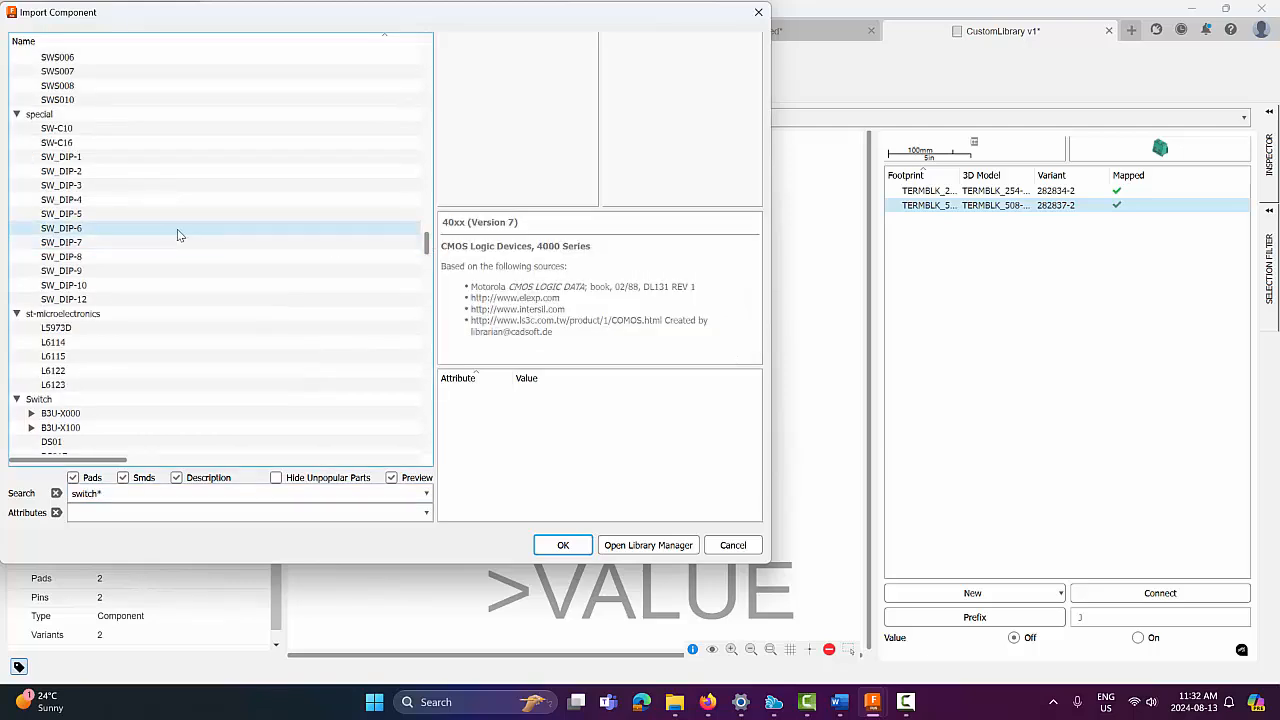
{"action": "left_click", "coordinate": [45, 116]}
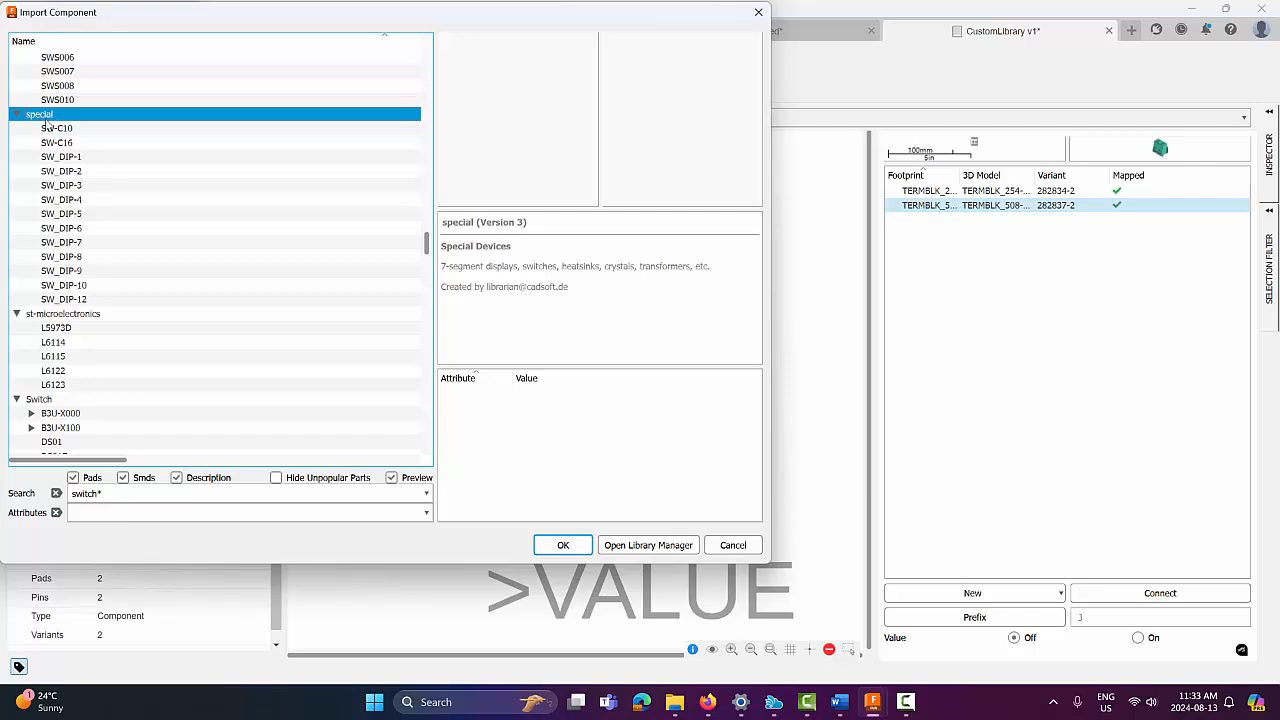
{"action": "left_click", "coordinate": [72, 200]}
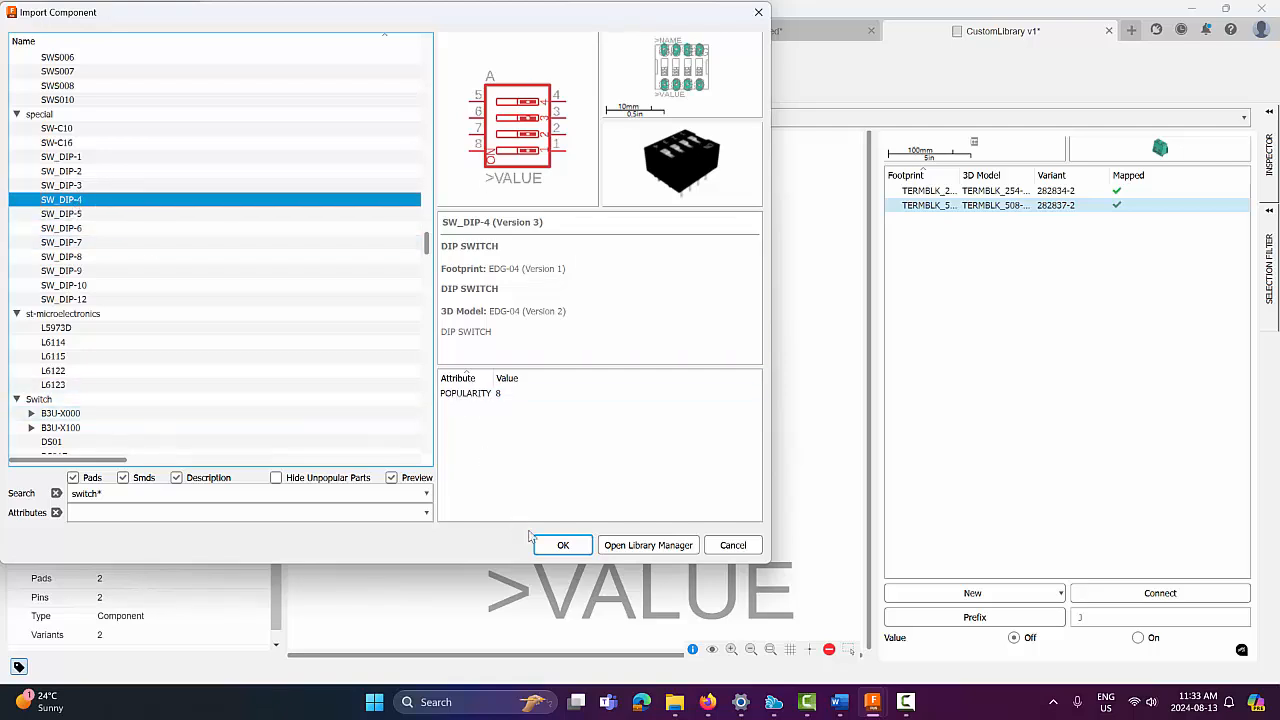
{"action": "left_click", "coordinate": [563, 545]}
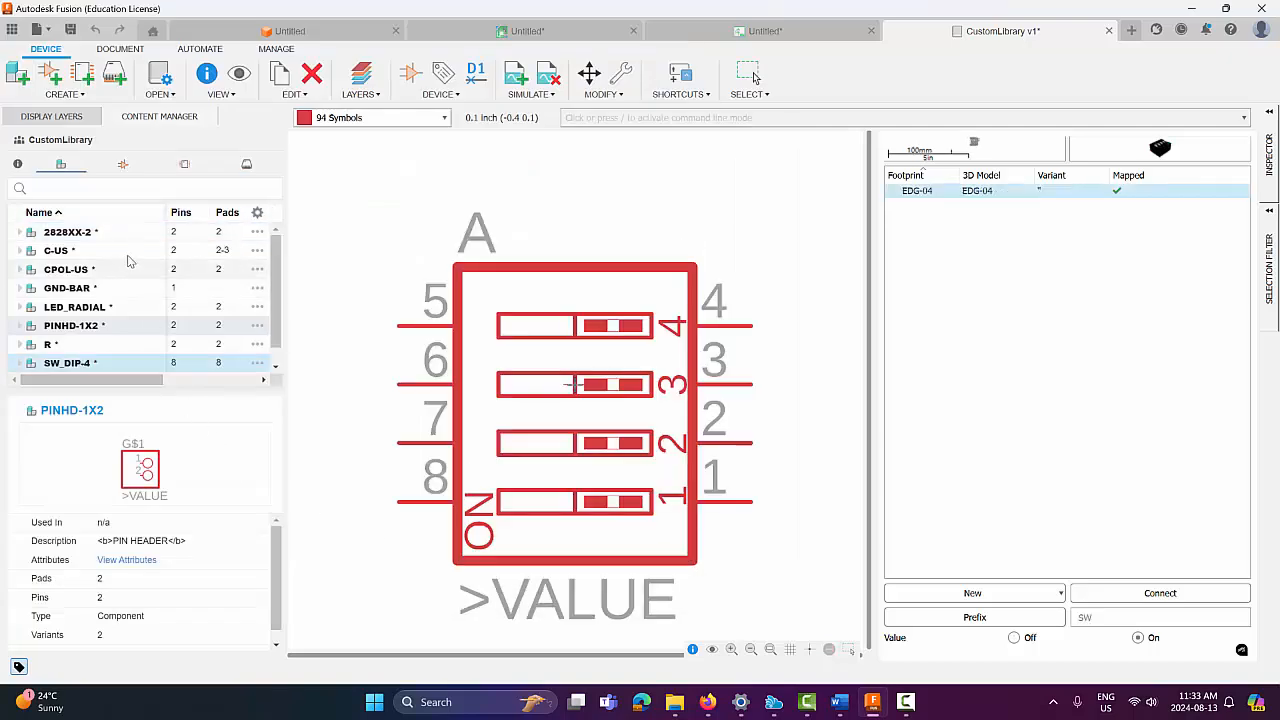
Search for "*momentary" and import SWITCH_MOMENTARY from the Tinkercad library.
{"action": "left_click", "coordinate": [17, 73]}
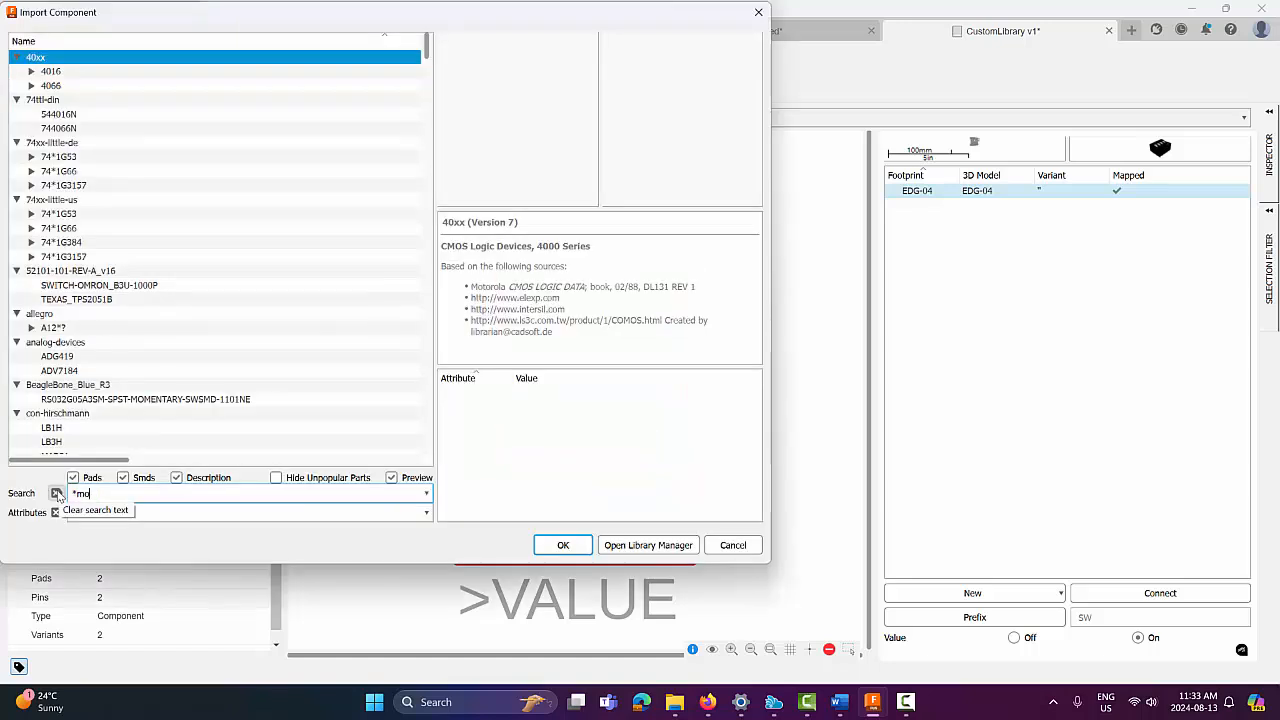
{"action": "type", "text": "*momentary"}
{"action": "key", "text": "Return"}
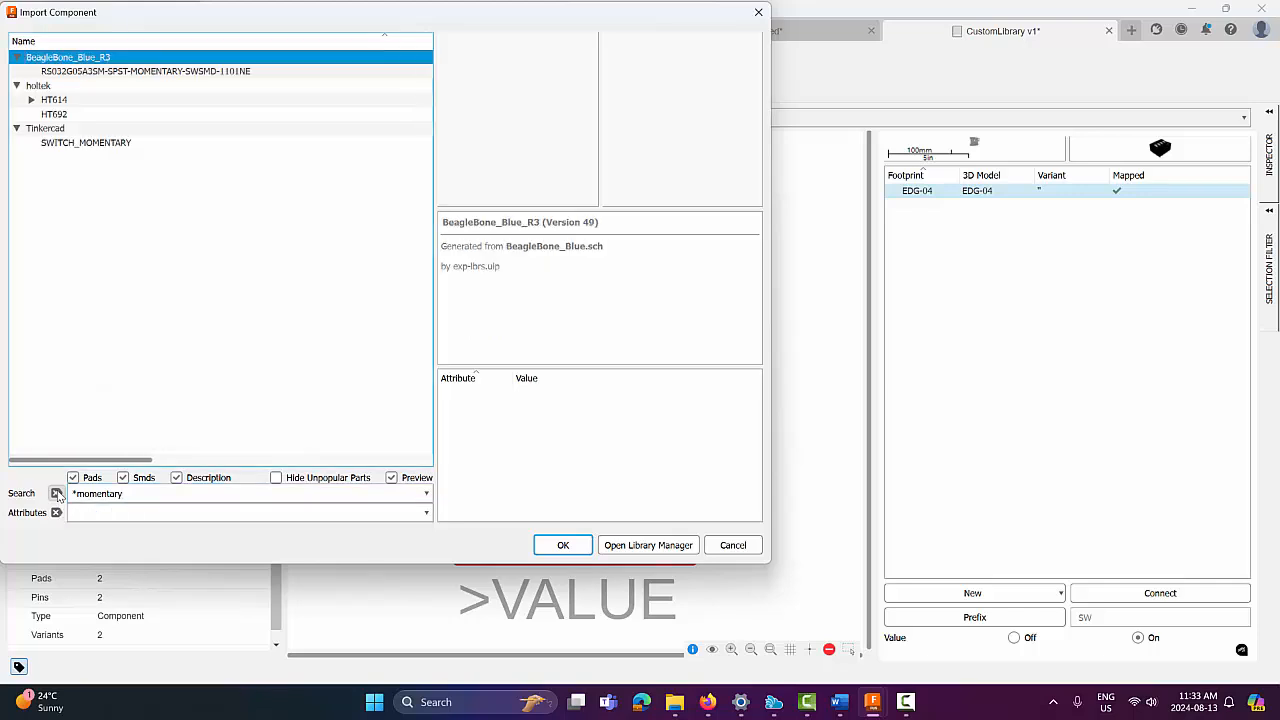
{"action": "left_click", "coordinate": [66, 150]}
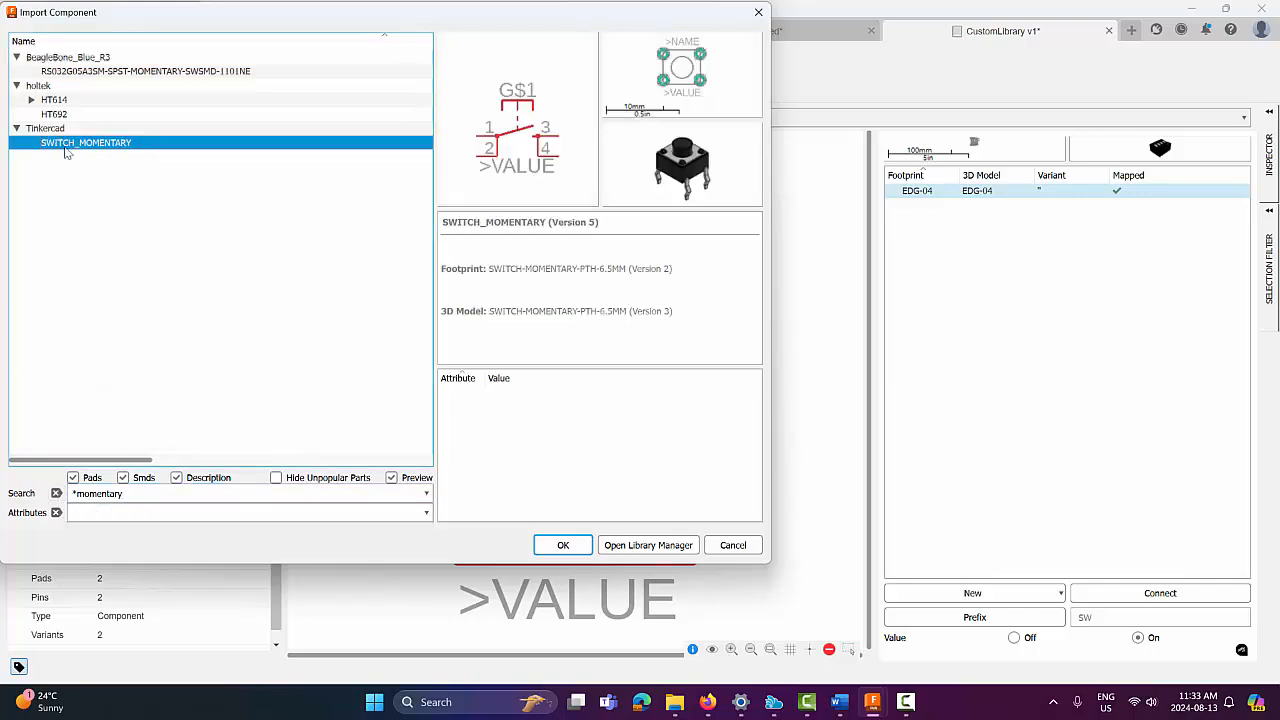
{"action": "left_click", "coordinate": [563, 545]}
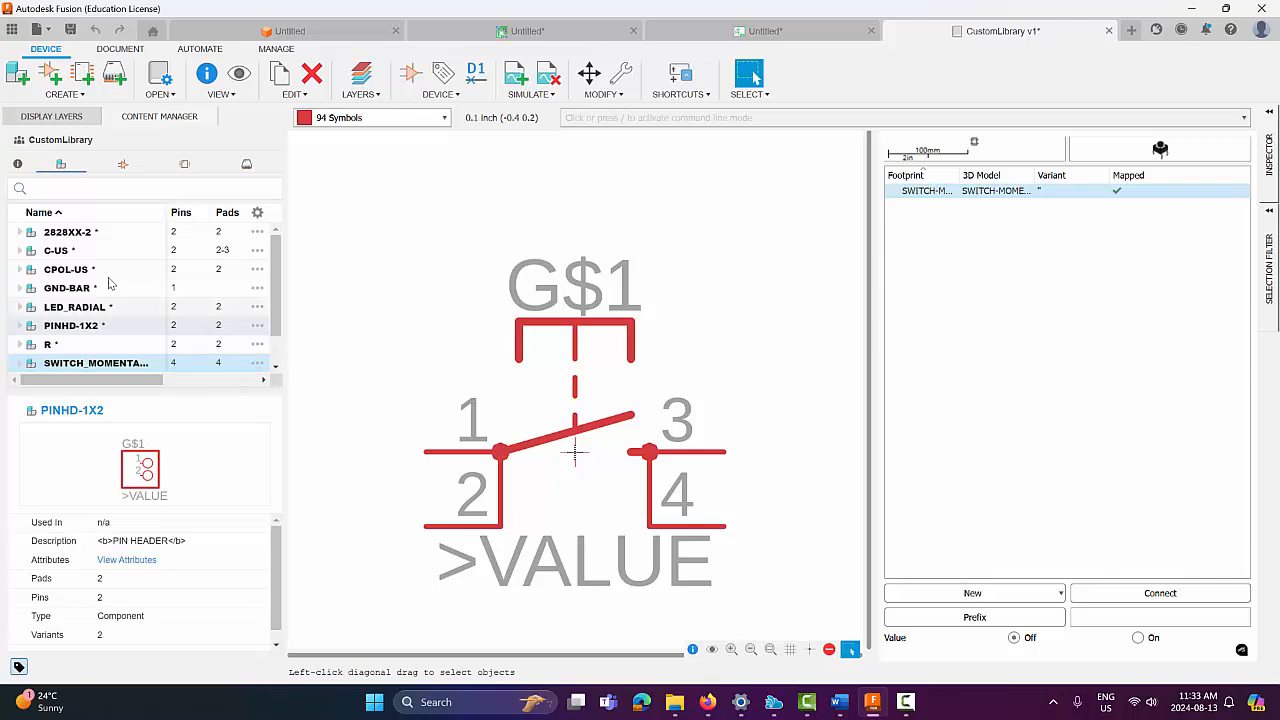
Save the custom library with its imported components and close its document to return to the schematic.
{"action": "scroll", "coordinate": [101, 274], "scroll_direction": "down", "scroll_amount": 1}
{"action": "scroll", "coordinate": [101, 274], "scroll_direction": "up", "scroll_amount": 1}
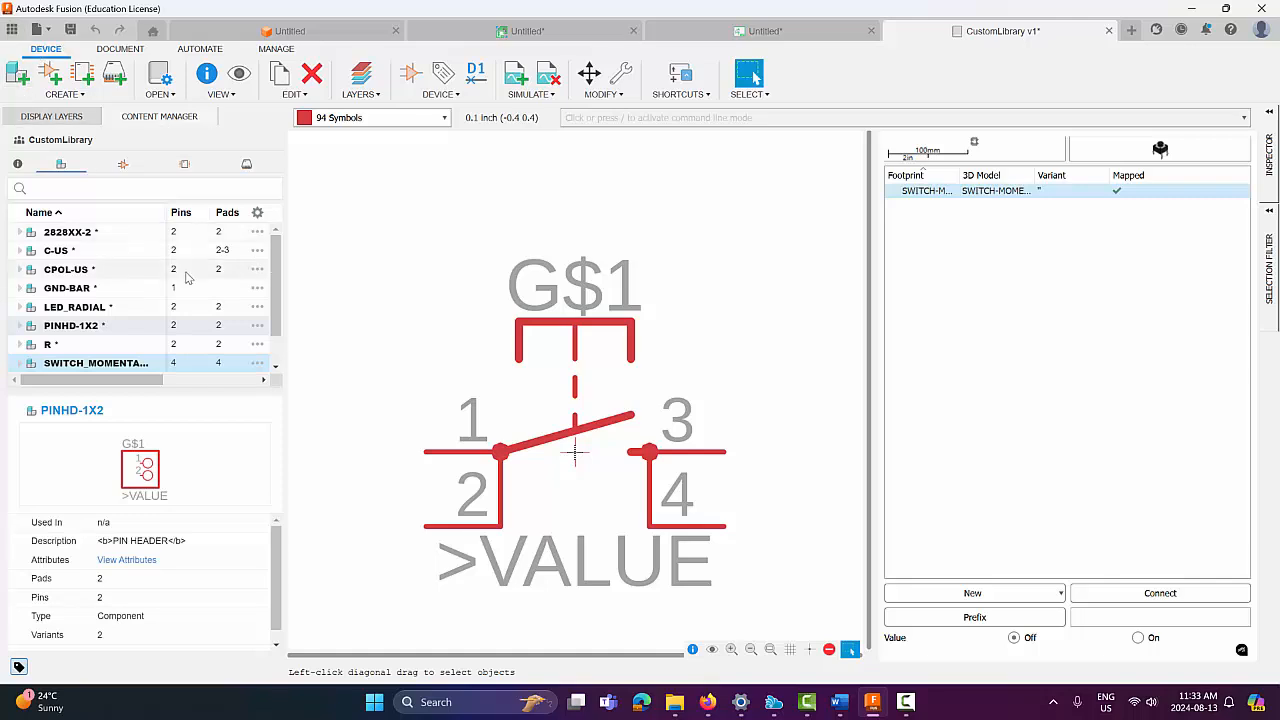
{"action": "key", "text": "ctrl+s"}
{"action": "key", "text": "Return"}
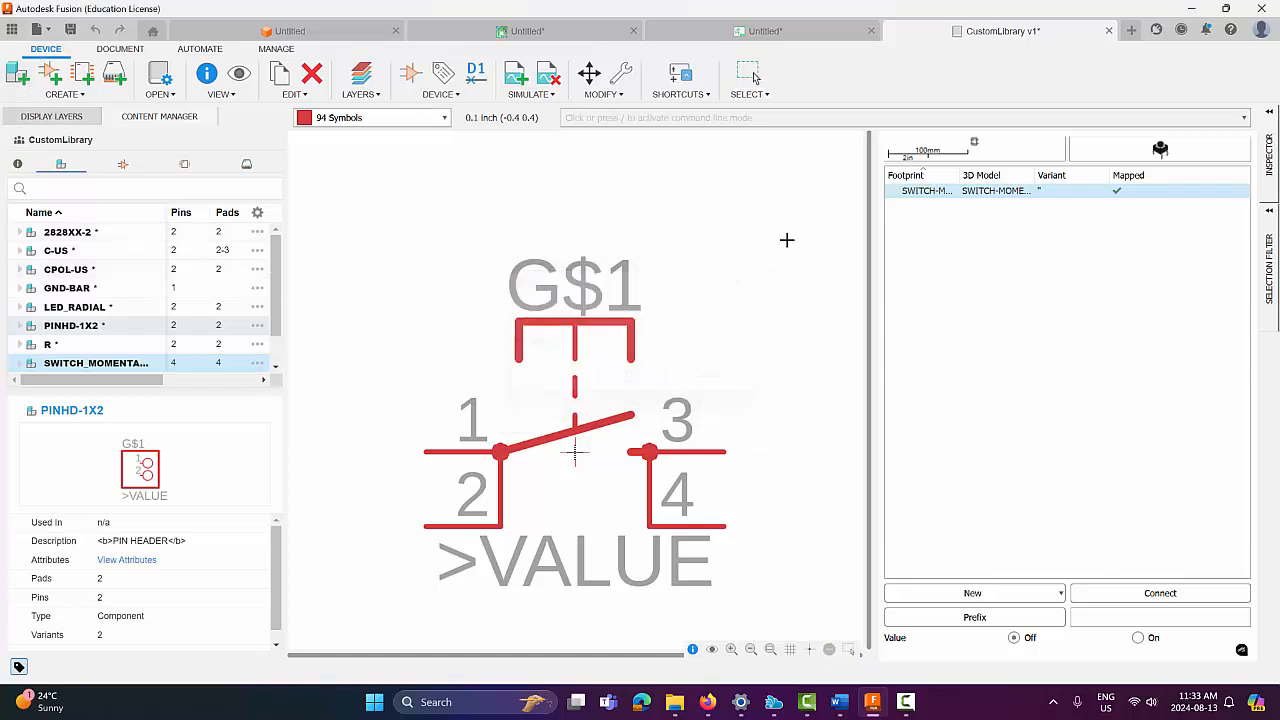
{"action": "left_click", "coordinate": [1108, 31]}
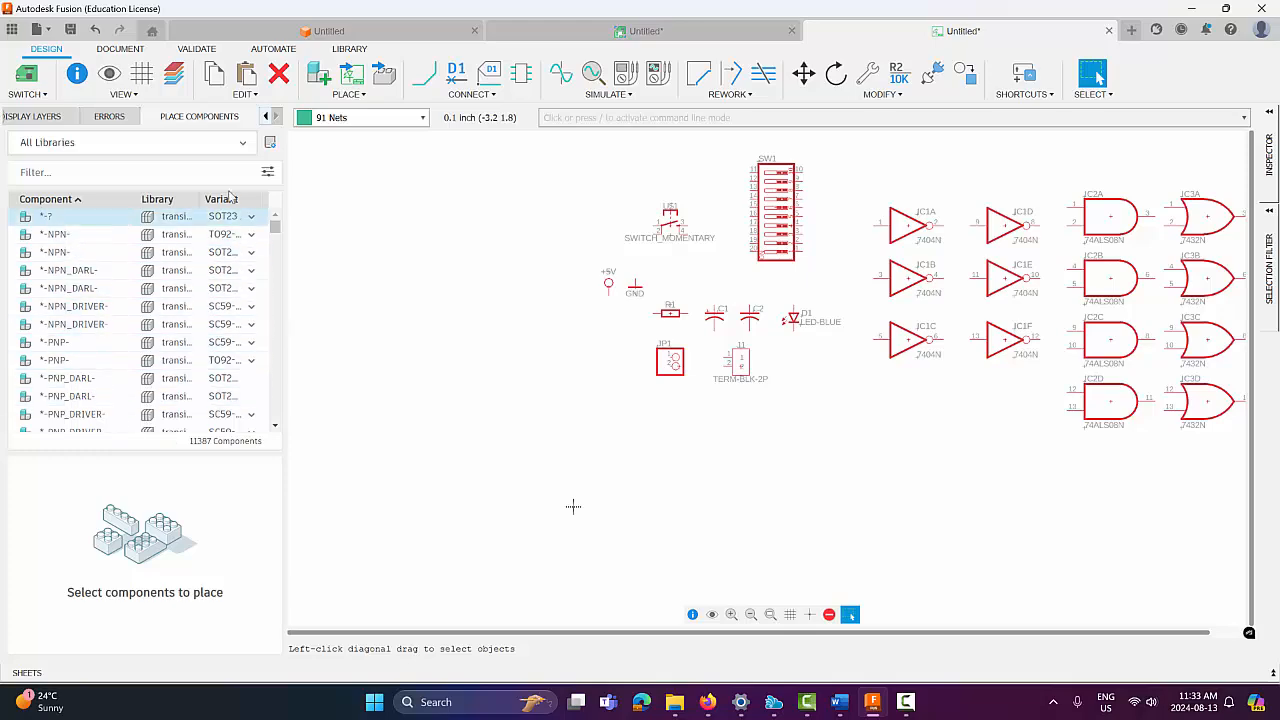
Open the Library Manager from the schematic, filter to libraries in use, and disable all of them.
{"action": "left_click", "coordinate": [270, 146]}
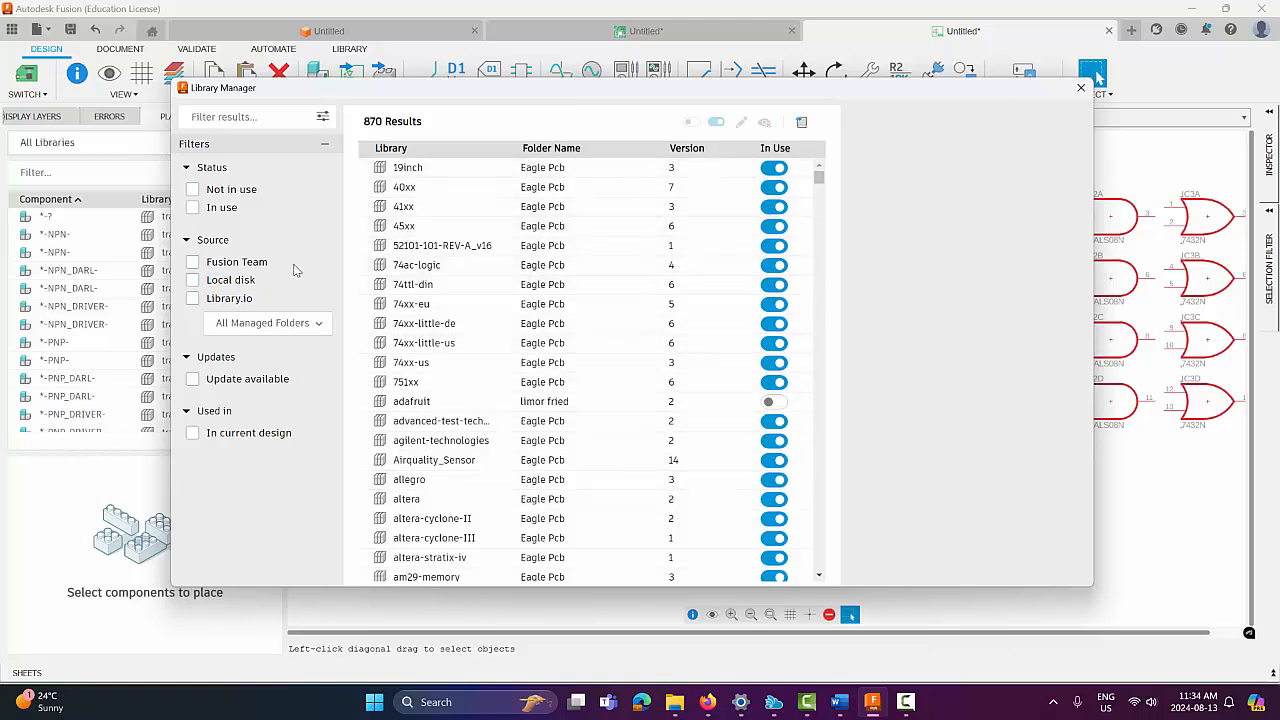
{"action": "left_click", "coordinate": [193, 208]}
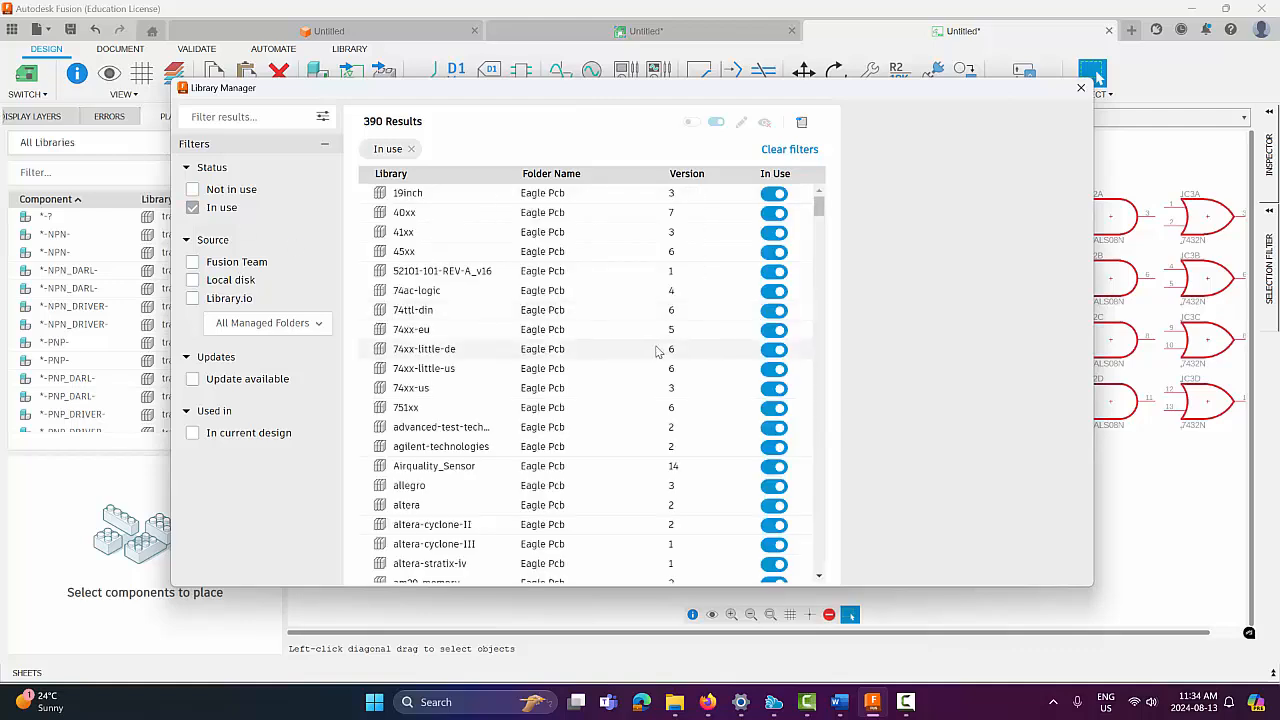
{"action": "left_click", "coordinate": [563, 313]}
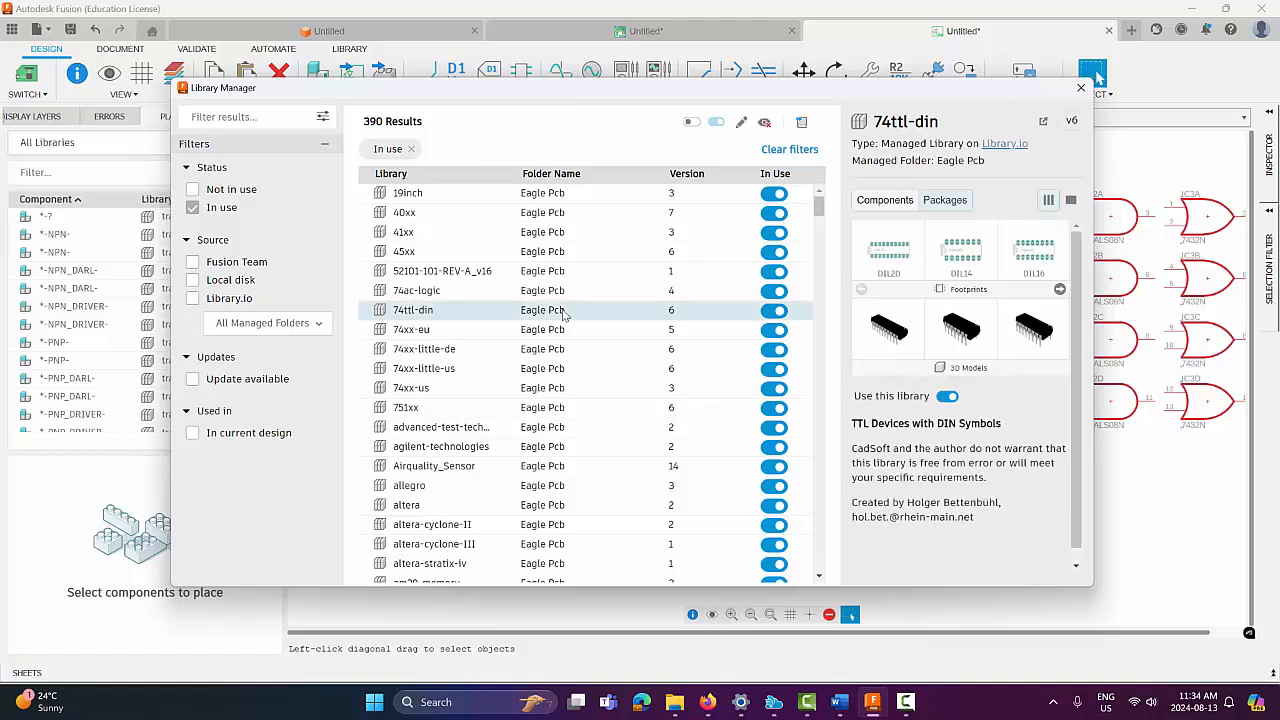
{"action": "key", "text": "ctrl+a"}
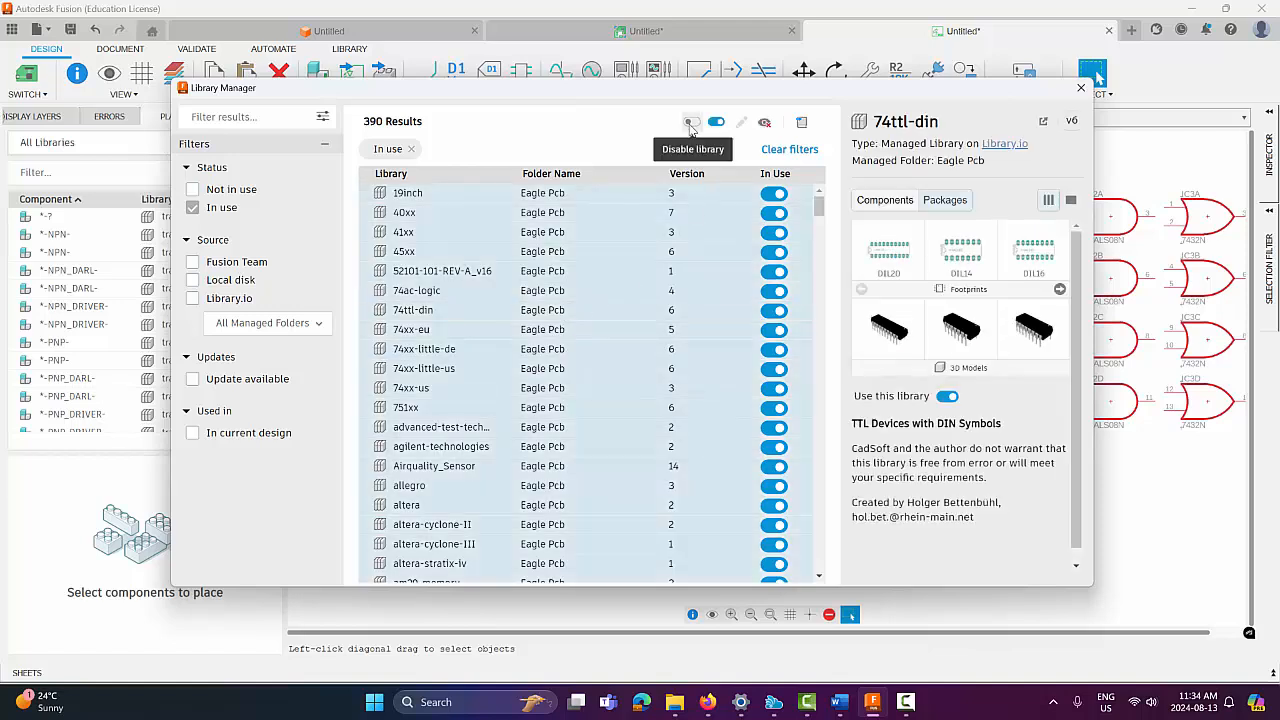
{"action": "key", "text": "Escape"}
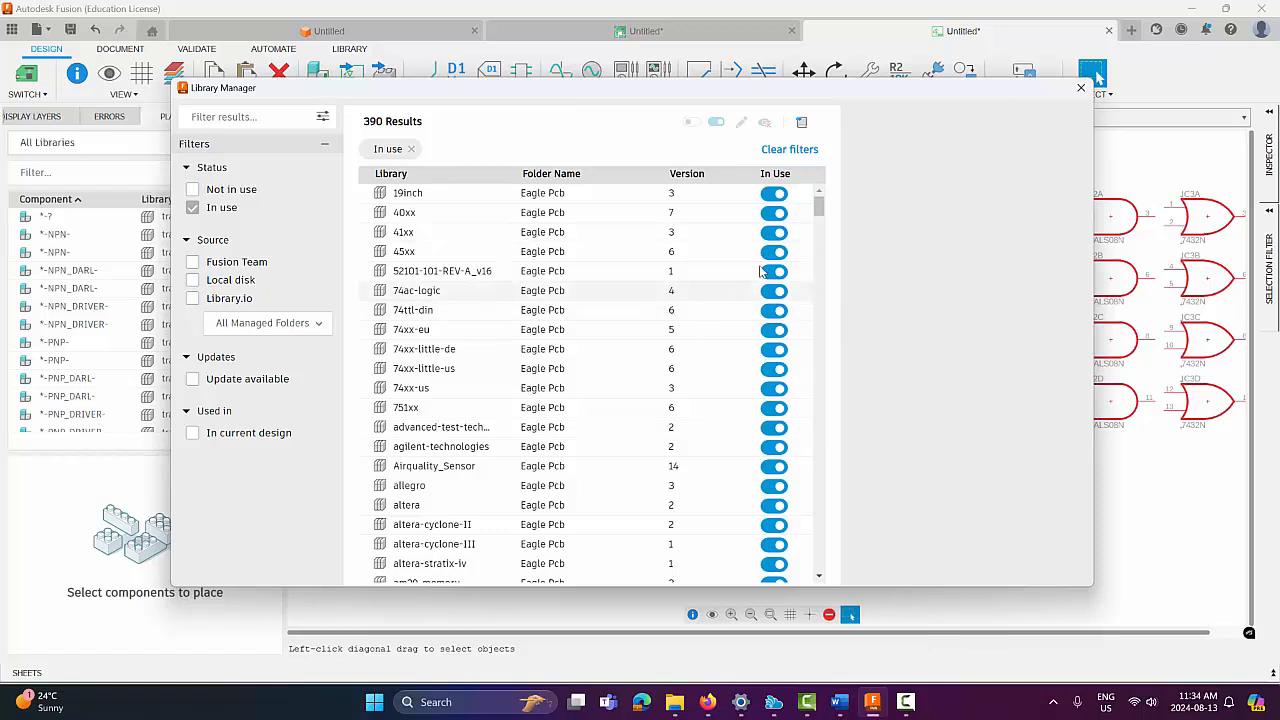
{"action": "left_click", "coordinate": [772, 370]}
{"action": "scroll", "coordinate": [780, 340], "scroll_direction": "down", "scroll_amount": 3}
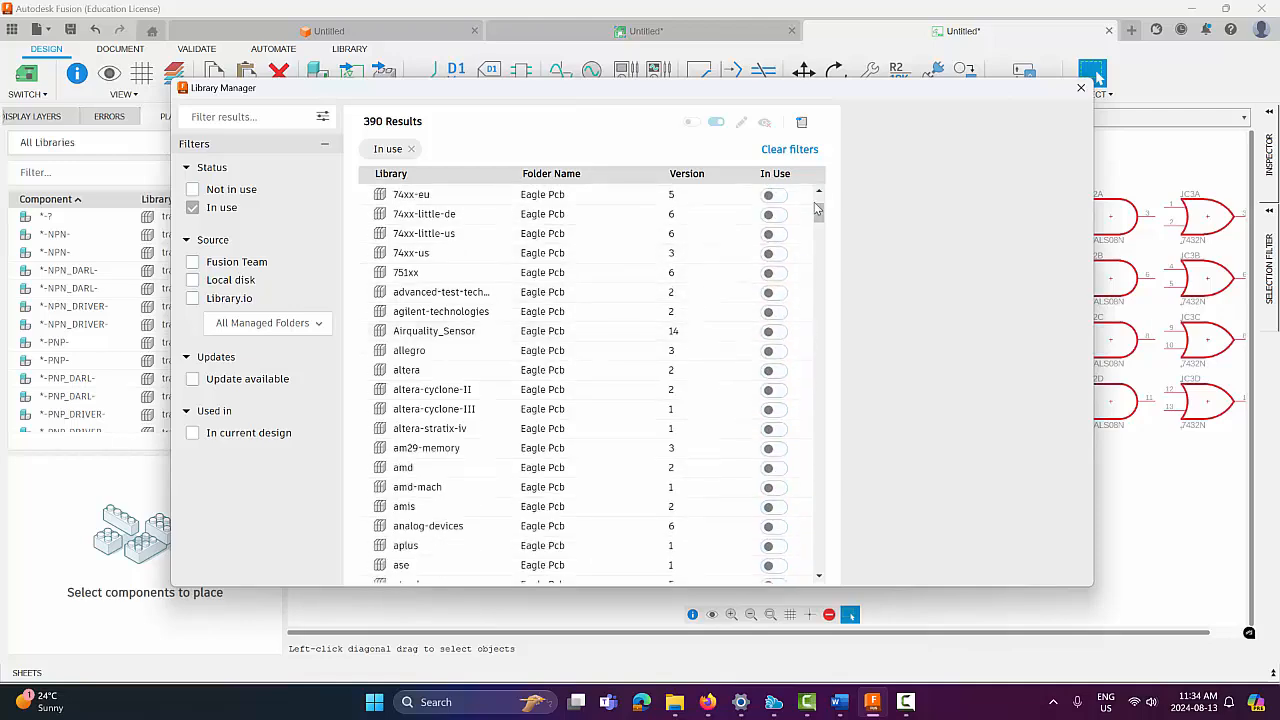
{"action": "left_click_drag", "start_coordinate": [818, 232], "coordinate": [820, 196]}
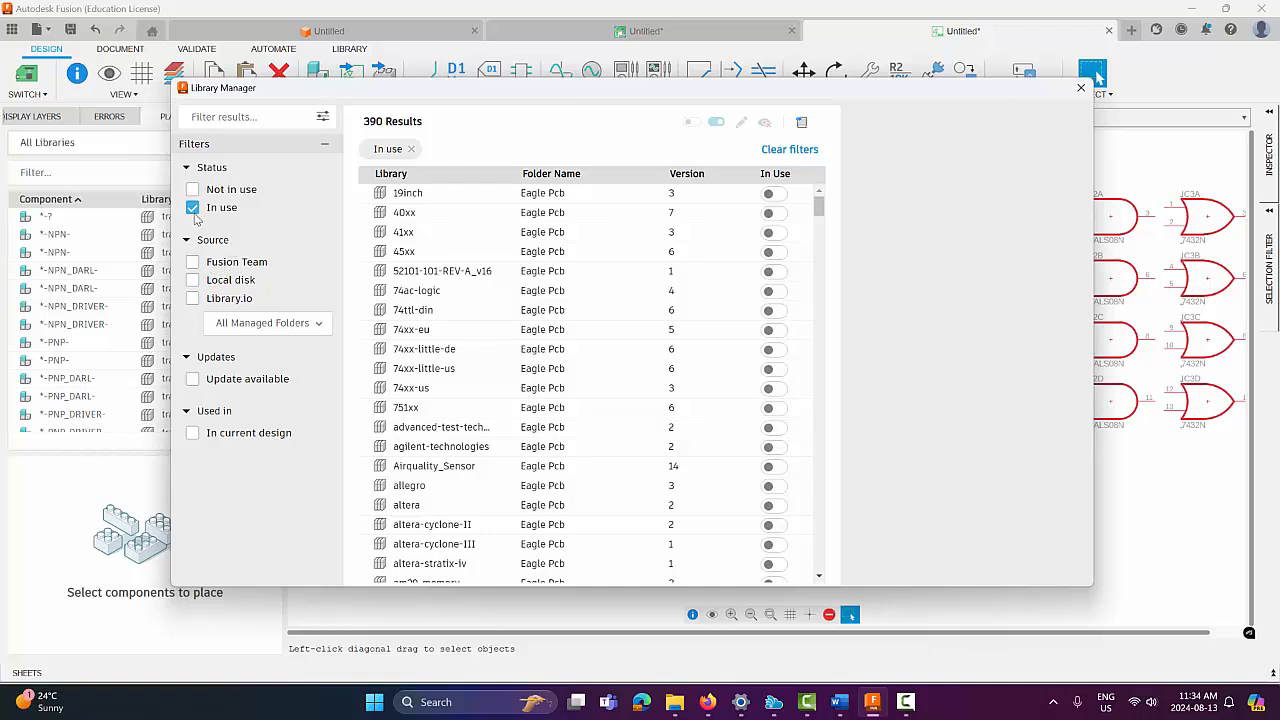
Replace the in-use filter with the Fusion Team source filter, enable CustomLibrary, and close the Library Manager.
{"action": "left_click", "coordinate": [193, 208]}
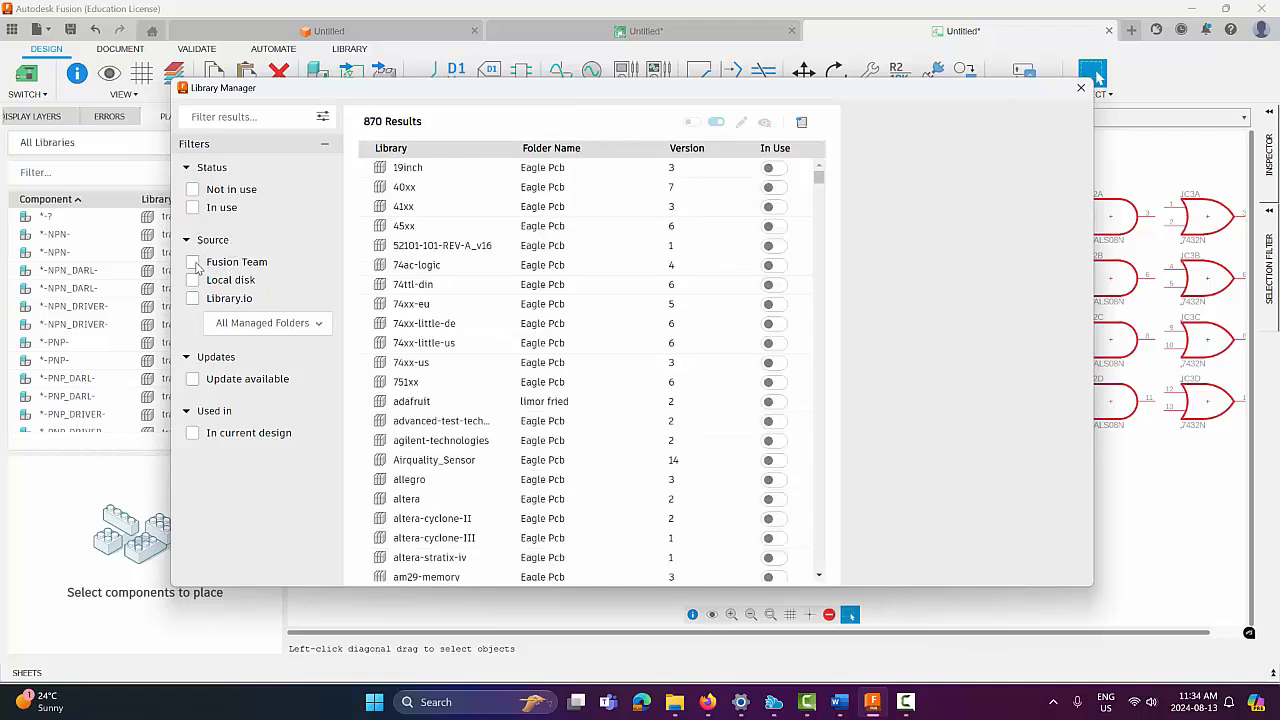
{"action": "left_click", "coordinate": [193, 262]}
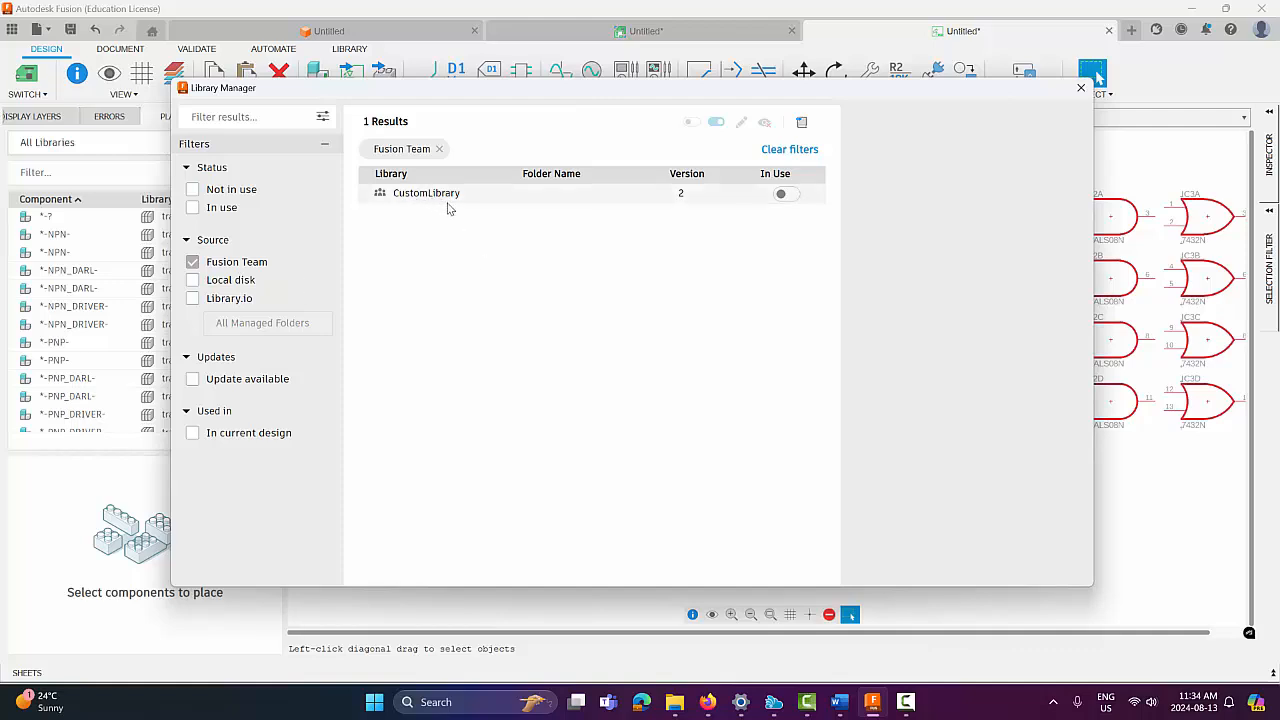
{"action": "left_click", "coordinate": [790, 198]}
{"action": "left_click", "coordinate": [1080, 89]}
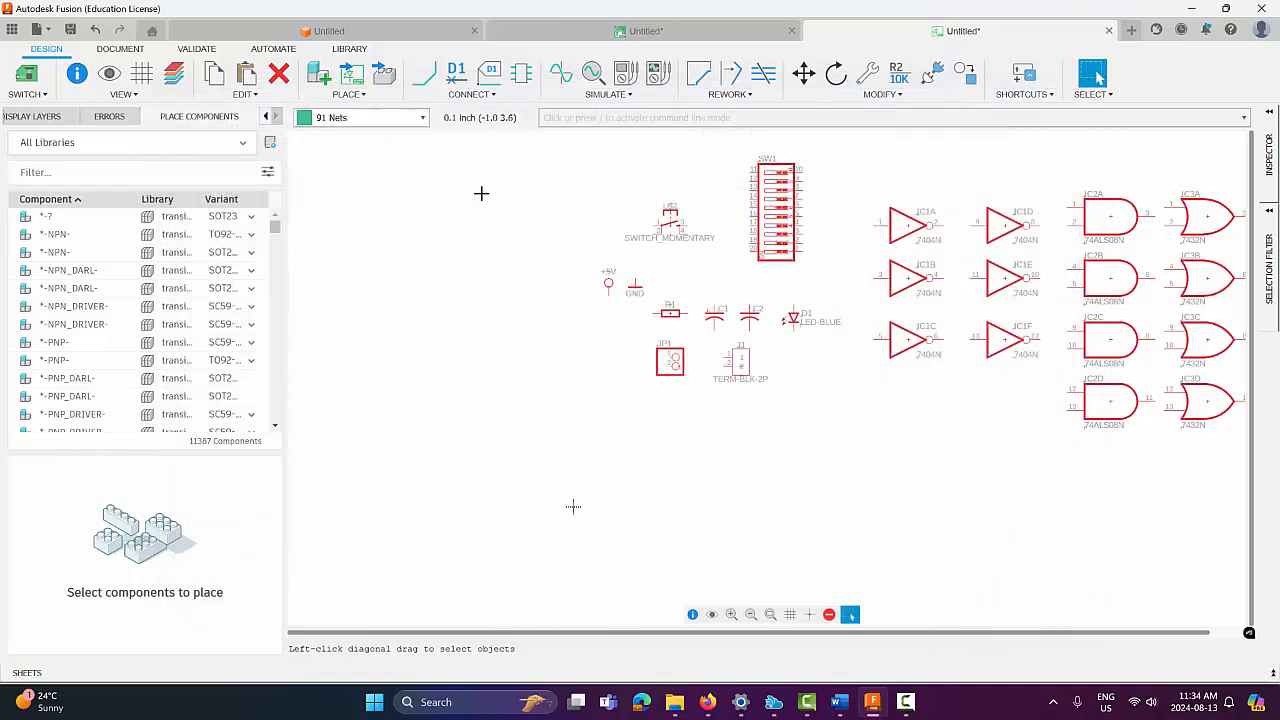